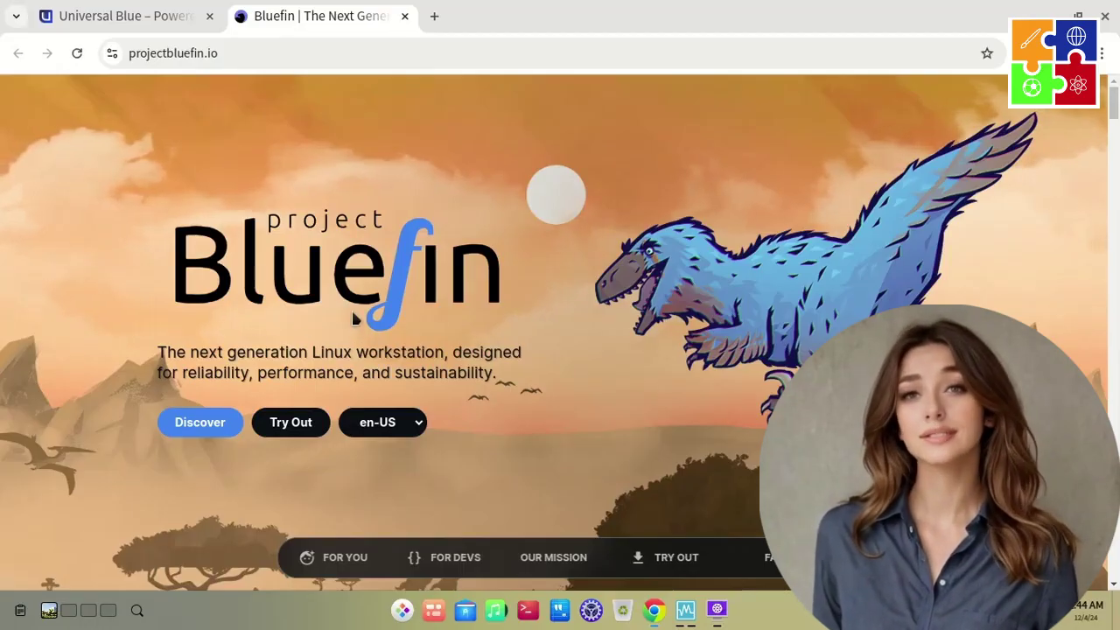
- Switch to the open Universal Blue website and read its About Us section
{"action": "left_click", "coordinate": [141, 18]}
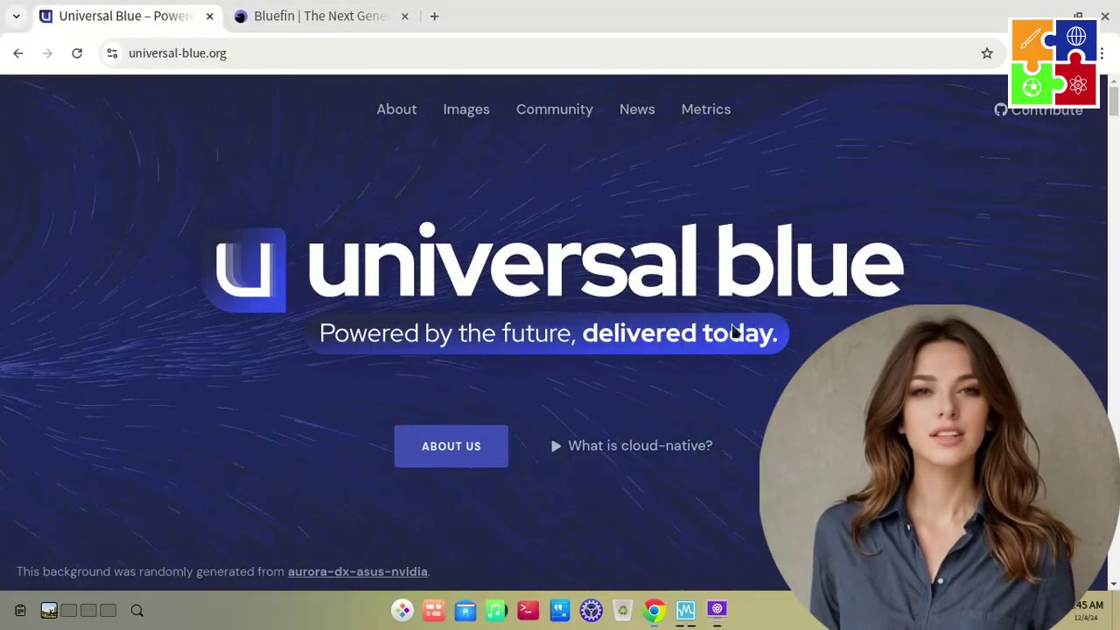
{"action": "scroll", "coordinate": [734, 332], "scroll_direction": "down", "scroll_amount": 1}
{"action": "scroll", "coordinate": [733, 331], "scroll_direction": "down", "scroll_amount": 4}
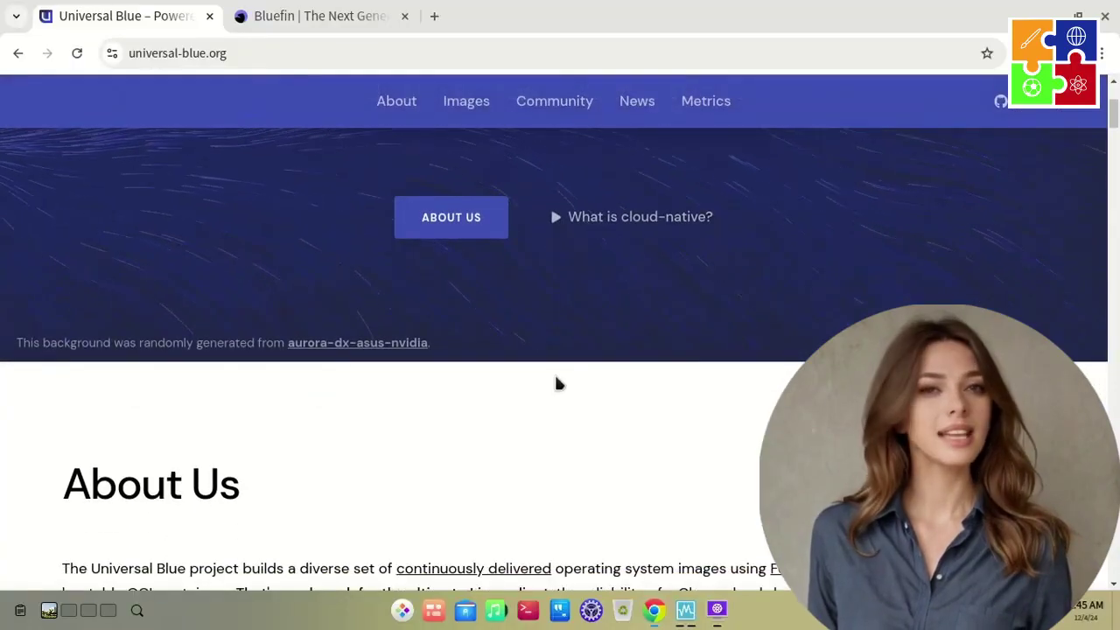
{"action": "scroll", "coordinate": [557, 384], "scroll_direction": "down", "scroll_amount": 4}
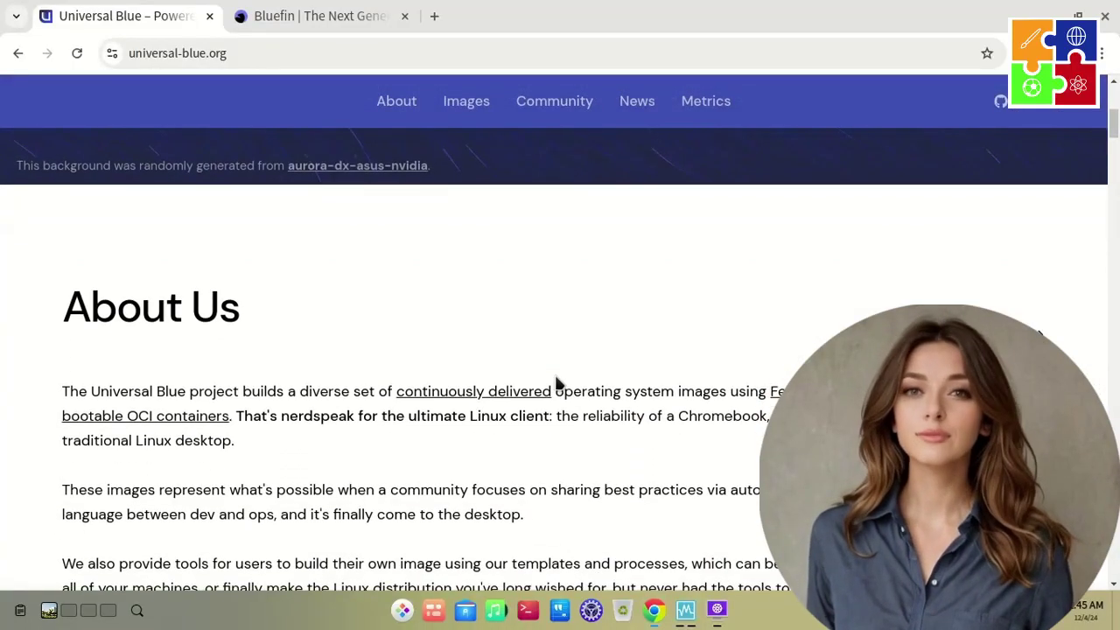
{"action": "scroll", "coordinate": [390, 318], "scroll_direction": "down", "scroll_amount": 3}
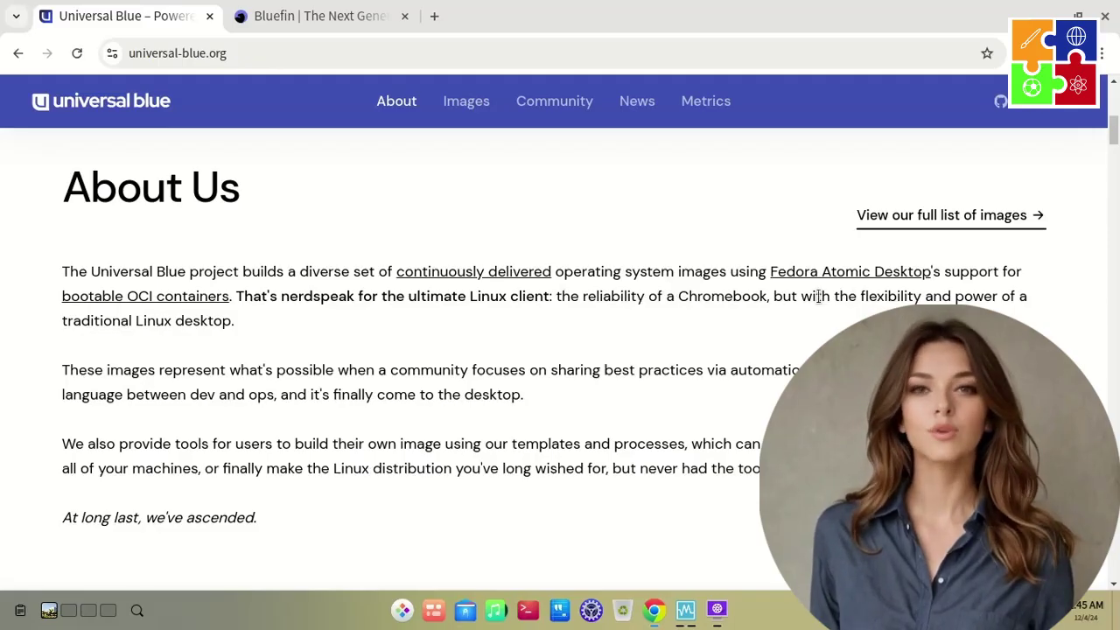
{"action": "scroll", "coordinate": [538, 320], "scroll_direction": "down", "scroll_amount": 3}
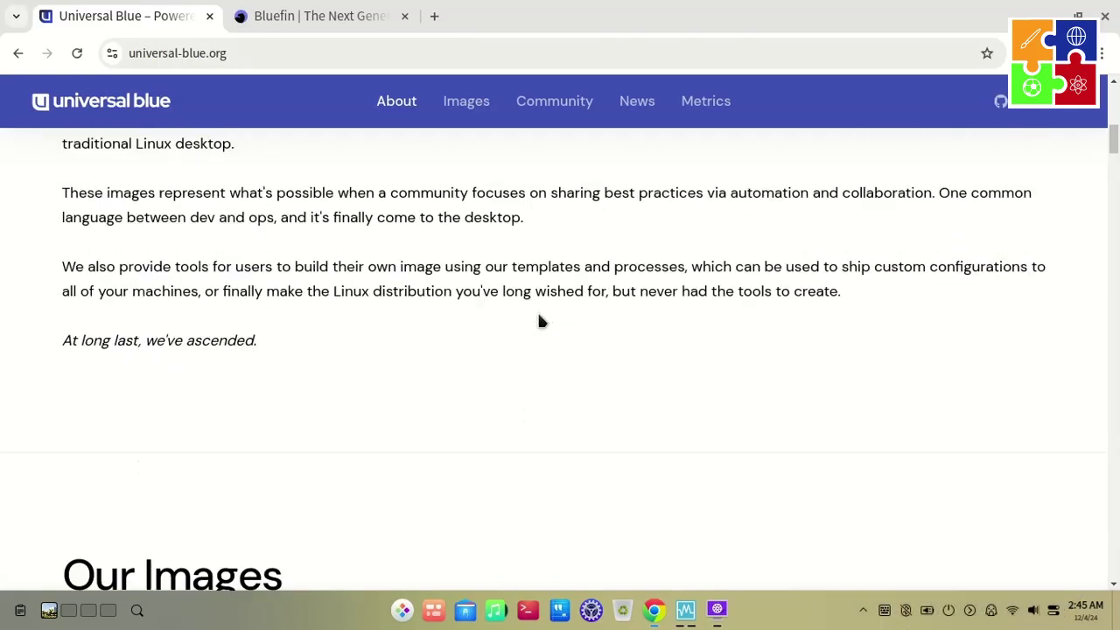
- Review the Aurora, Bazzite, Bluefin and uCore entries in the Our Images section
{"action": "scroll", "coordinate": [540, 322], "scroll_direction": "down", "scroll_amount": 3}
{"action": "scroll", "coordinate": [540, 322], "scroll_direction": "down", "scroll_amount": 2}
{"action": "scroll", "coordinate": [540, 322], "scroll_direction": "up", "scroll_amount": 1}
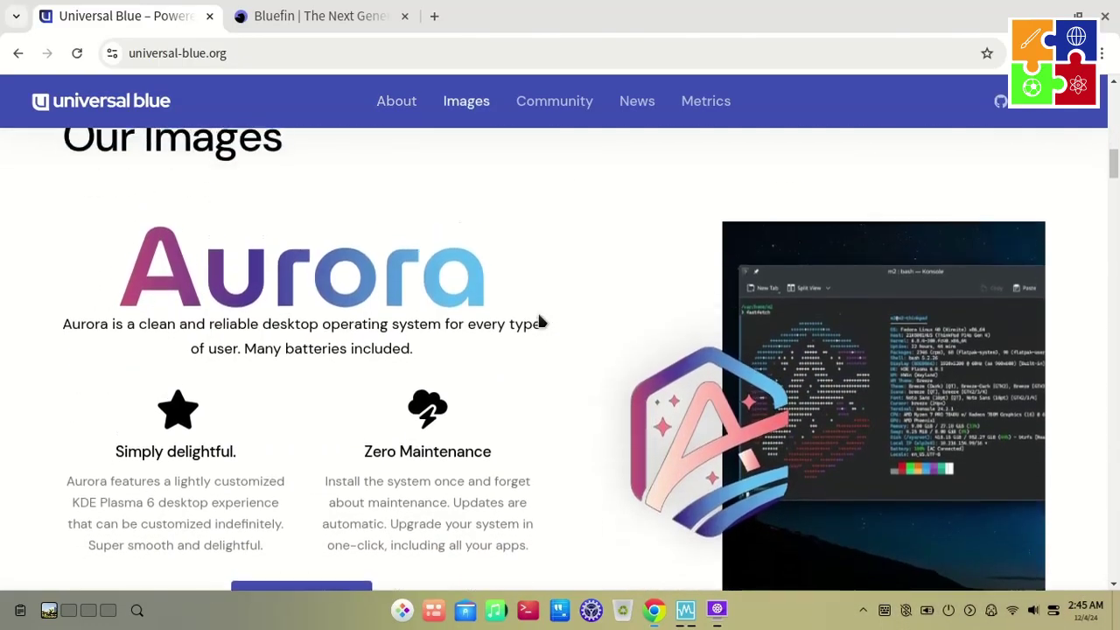
{"action": "scroll", "coordinate": [539, 317], "scroll_direction": "down", "scroll_amount": 1}
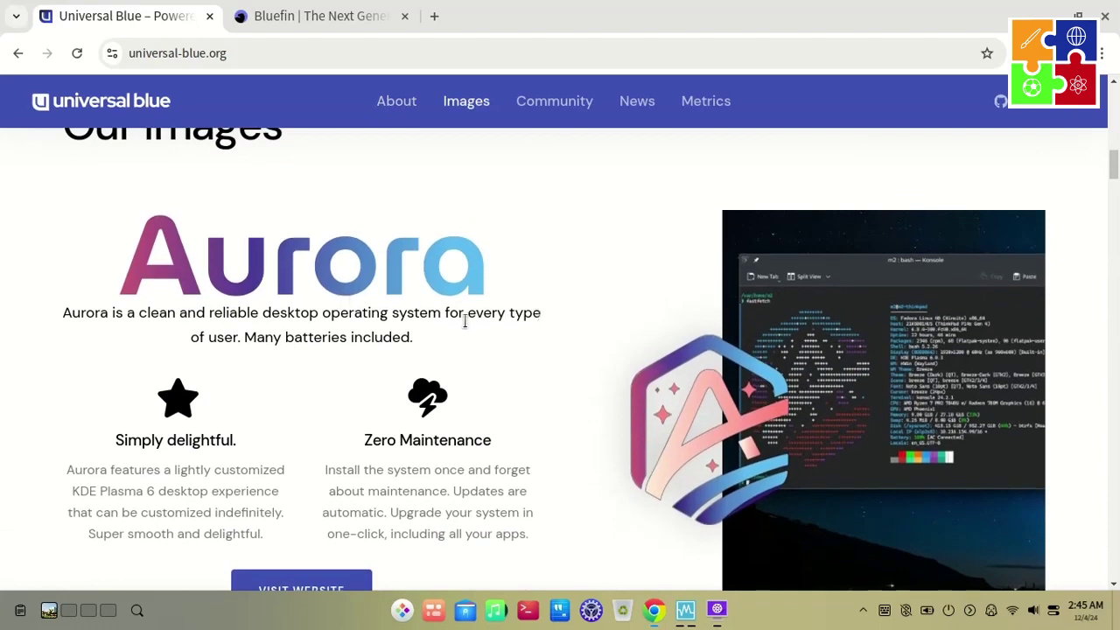
{"action": "scroll", "coordinate": [435, 365], "scroll_direction": "down", "scroll_amount": 6}
{"action": "scroll", "coordinate": [435, 365], "scroll_direction": "down", "scroll_amount": 1}
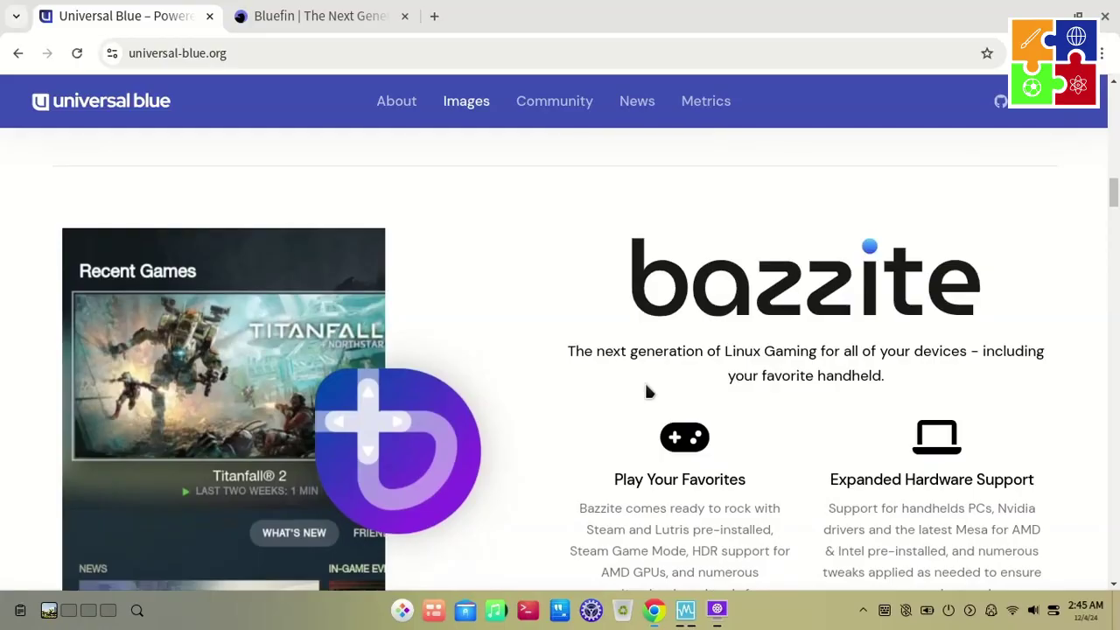
{"action": "scroll", "coordinate": [644, 393], "scroll_direction": "down", "scroll_amount": 6}
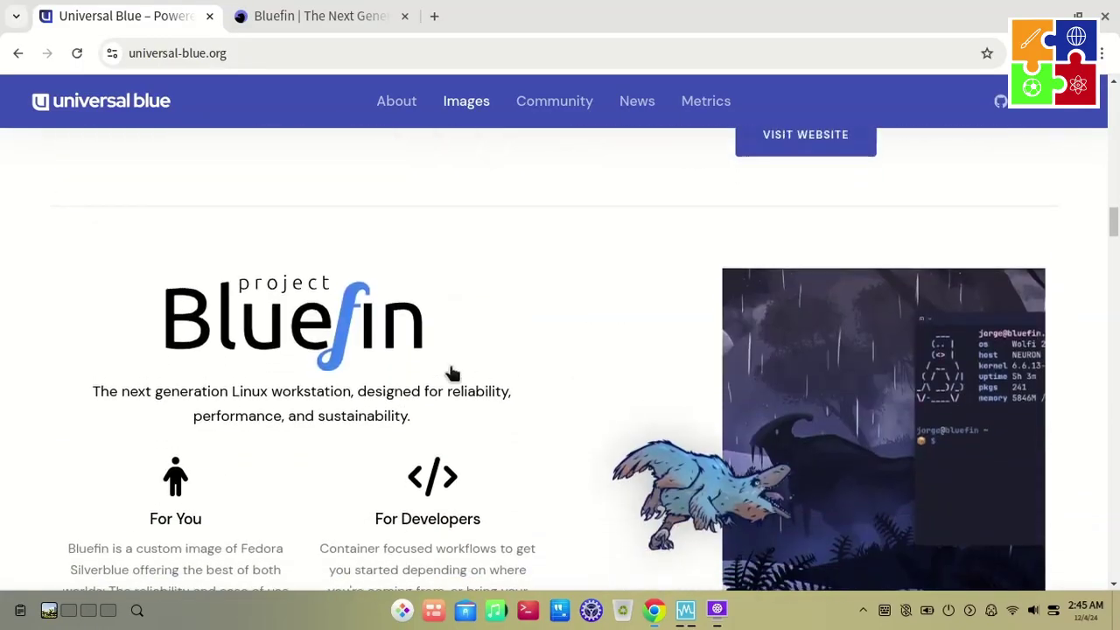
{"action": "scroll", "coordinate": [453, 372], "scroll_direction": "down", "scroll_amount": 1}
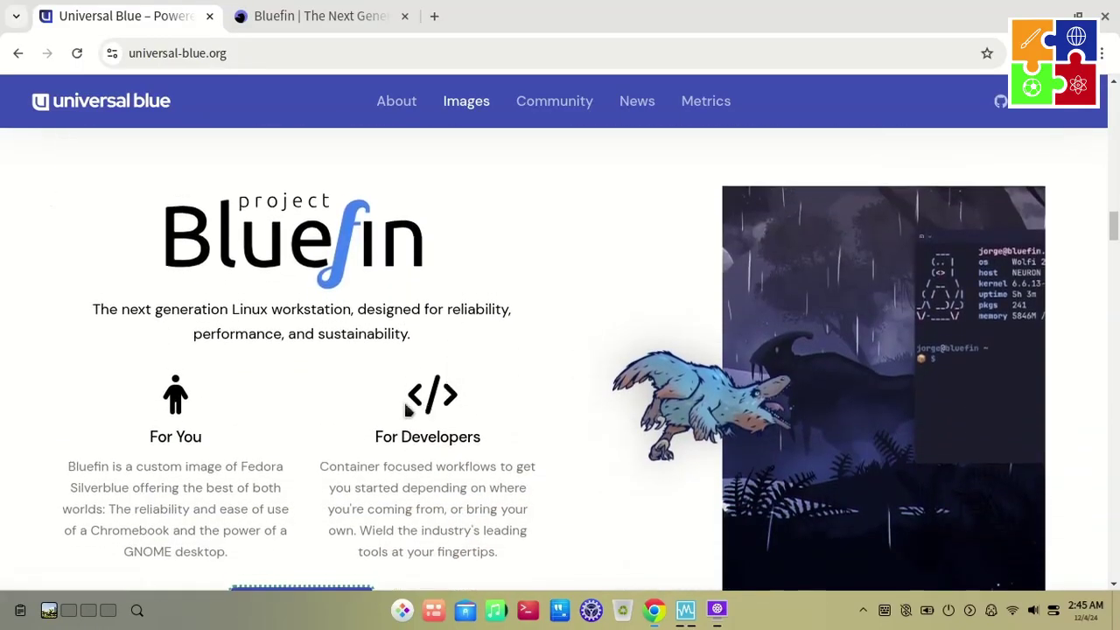
{"action": "scroll", "coordinate": [458, 435], "scroll_direction": "down", "scroll_amount": 5}
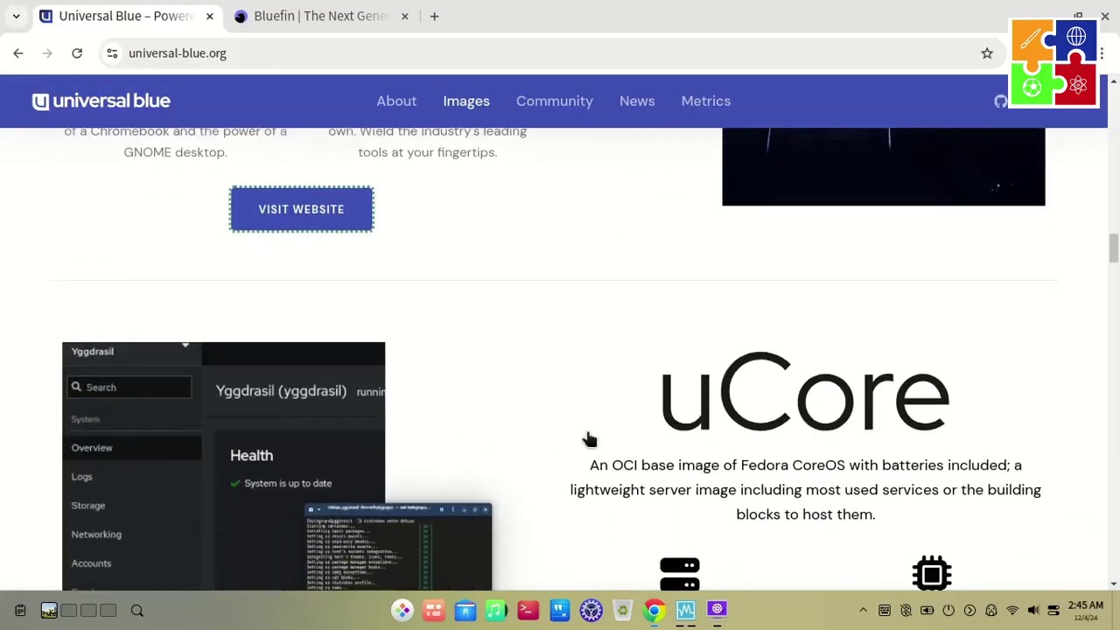
{"action": "scroll", "coordinate": [599, 441], "scroll_direction": "down", "scroll_amount": 1}
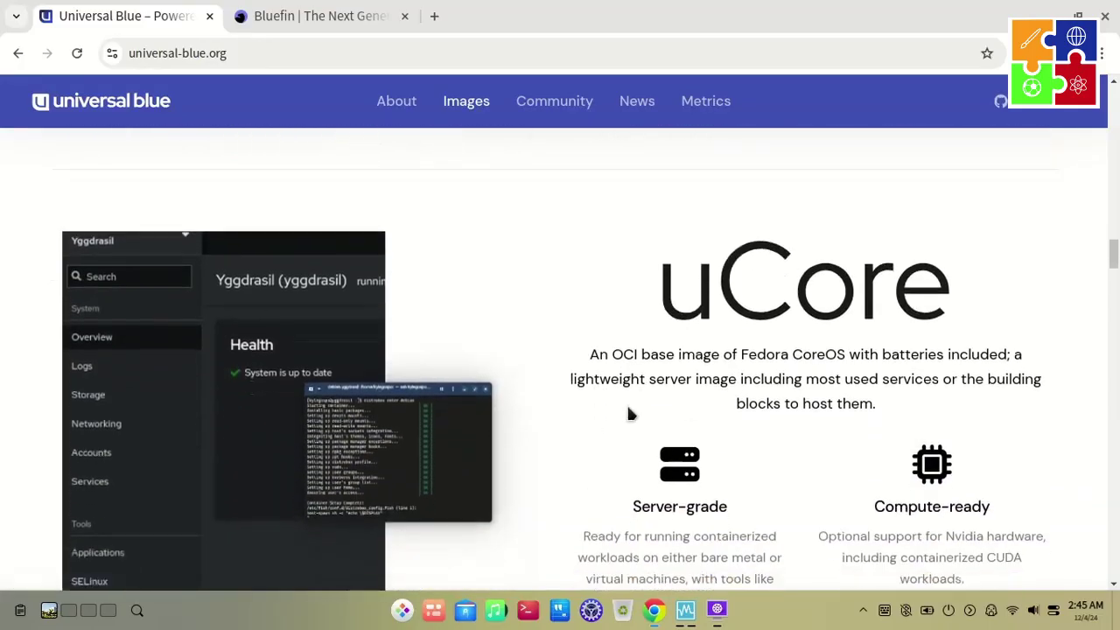
- Read the Base Images section, look over the community's company alumni, and return to the start of the page
{"action": "scroll", "coordinate": [630, 413], "scroll_direction": "down", "scroll_amount": 8}
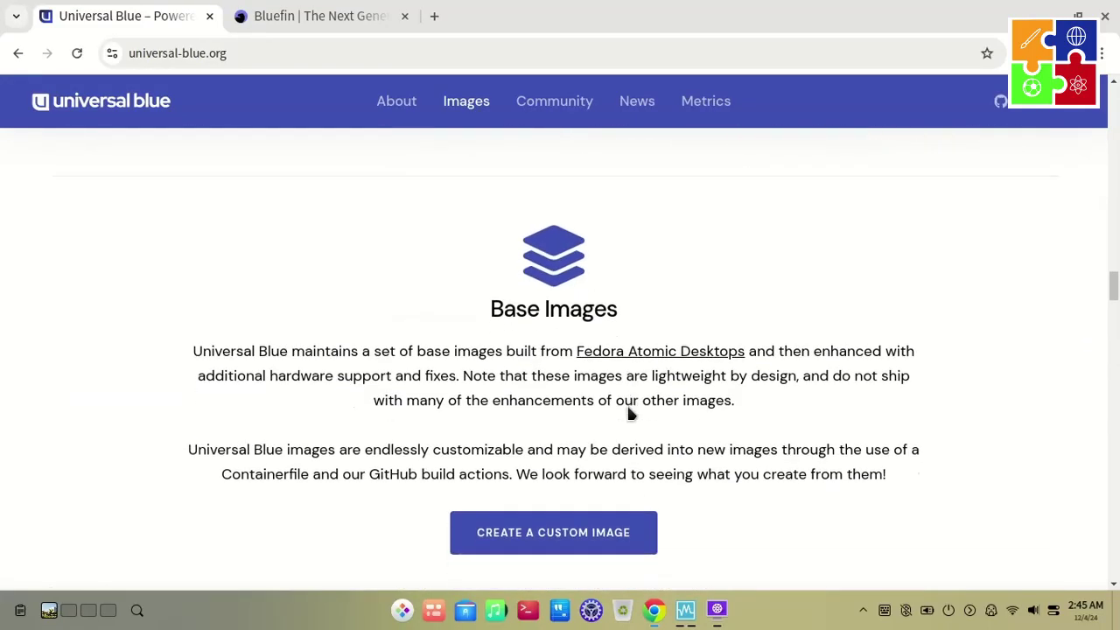
{"action": "scroll", "coordinate": [628, 413], "scroll_direction": "down", "scroll_amount": 3}
{"action": "scroll", "coordinate": [630, 412], "scroll_direction": "up", "scroll_amount": 5}
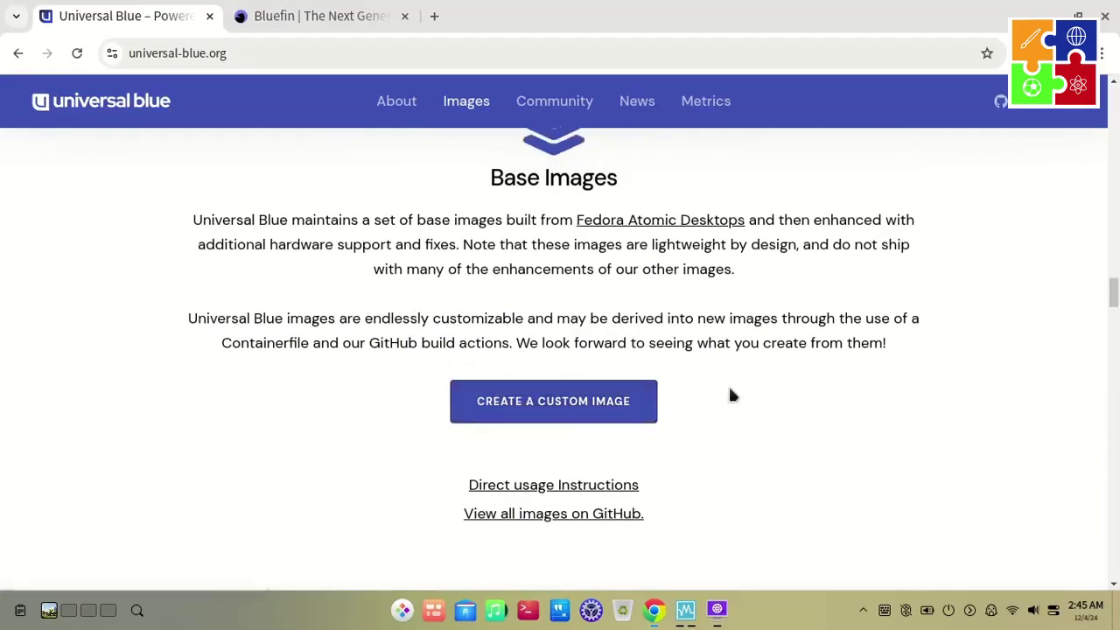
{"action": "scroll", "coordinate": [730, 393], "scroll_direction": "down", "scroll_amount": 5}
{"action": "scroll", "coordinate": [730, 394], "scroll_direction": "down", "scroll_amount": 15}
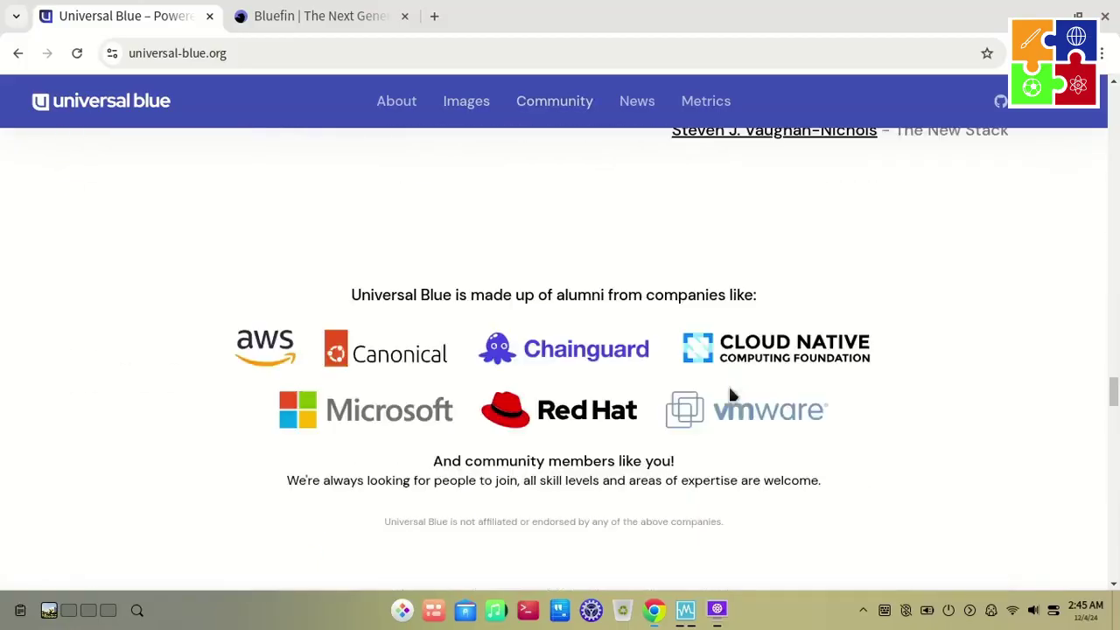
{"action": "scroll", "coordinate": [320, 358], "scroll_direction": "up", "scroll_amount": 12}
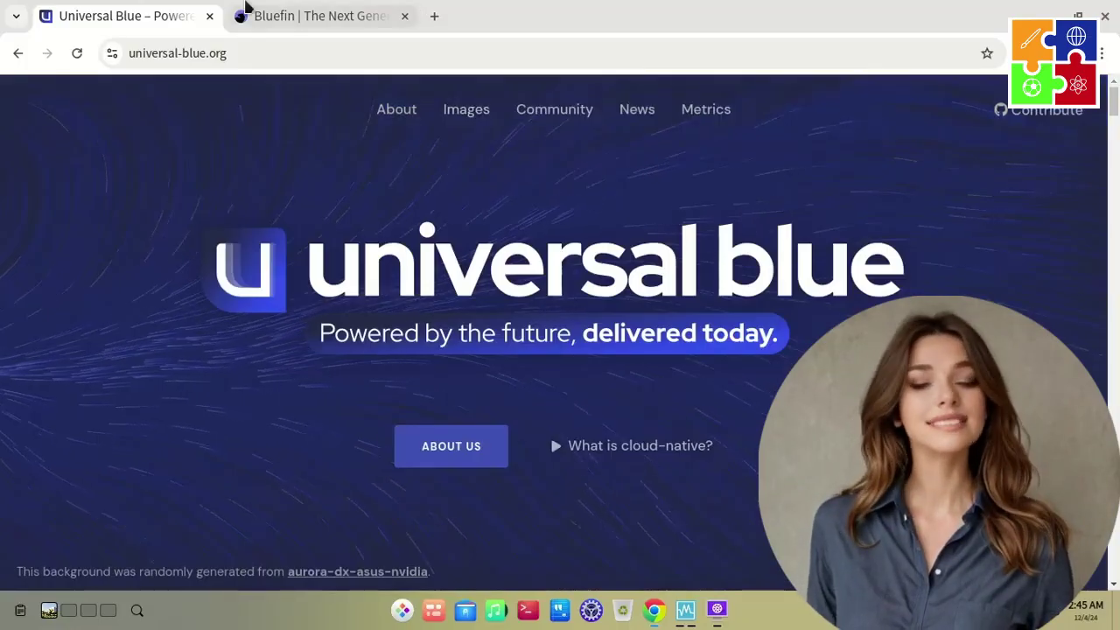
- Switch to the open Project Bluefin website and read its For You section, including the features and supported devices
{"action": "left_click", "coordinate": [246, 7]}
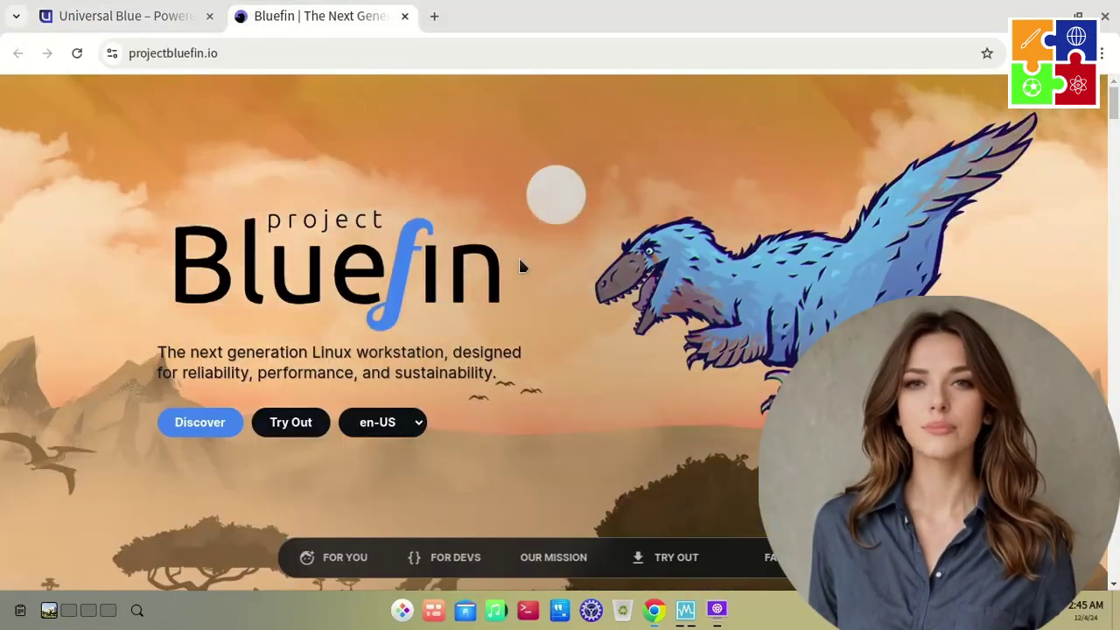
{"action": "scroll", "coordinate": [580, 342], "scroll_direction": "down", "scroll_amount": 6}
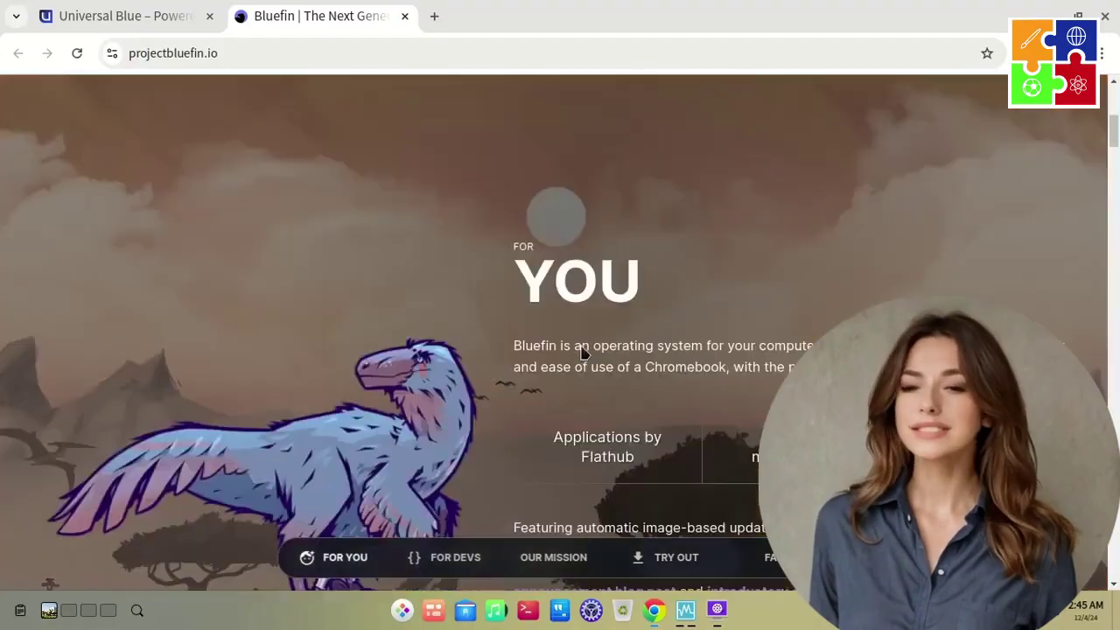
{"action": "scroll", "coordinate": [581, 345], "scroll_direction": "up", "scroll_amount": 6}
{"action": "scroll", "coordinate": [581, 345], "scroll_direction": "down", "scroll_amount": 7}
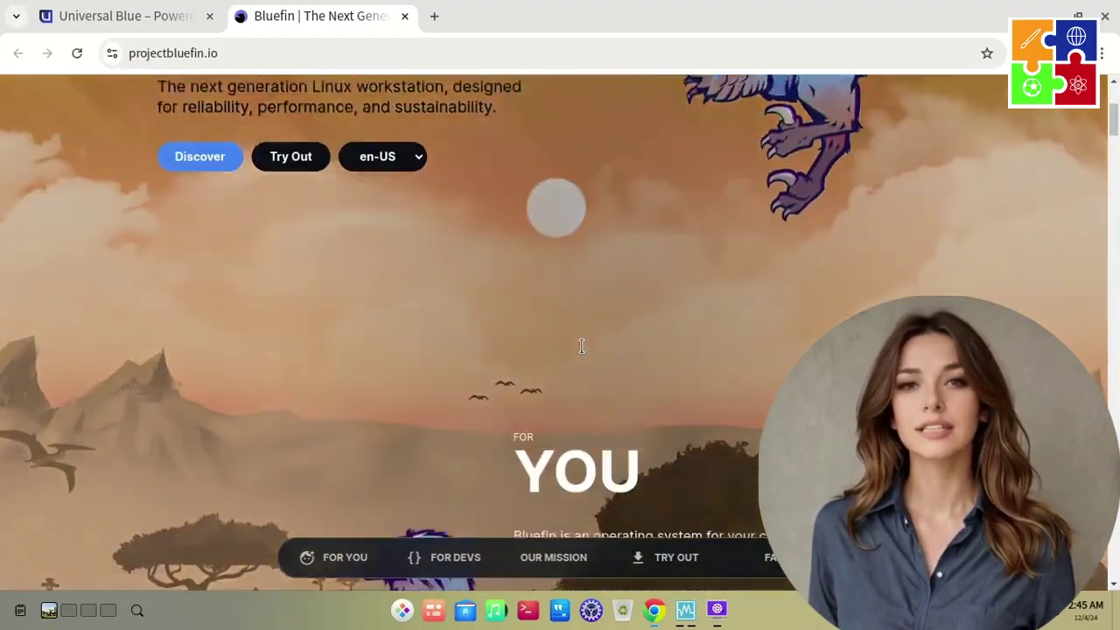
{"action": "scroll", "coordinate": [581, 346], "scroll_direction": "up", "scroll_amount": 7}
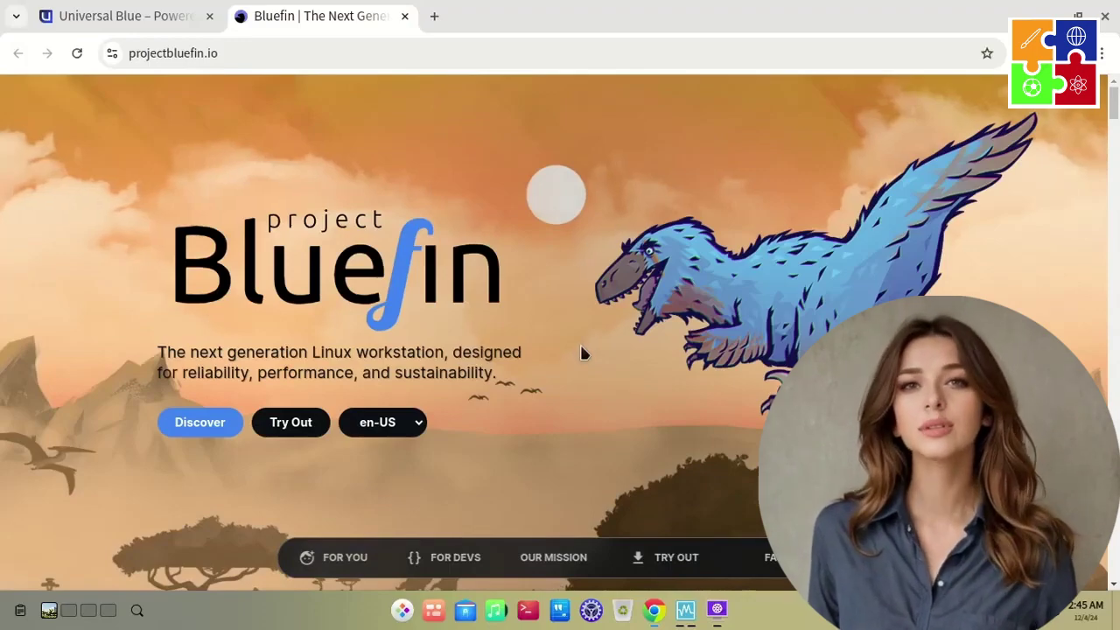
{"action": "scroll", "coordinate": [580, 342], "scroll_direction": "down", "scroll_amount": 5}
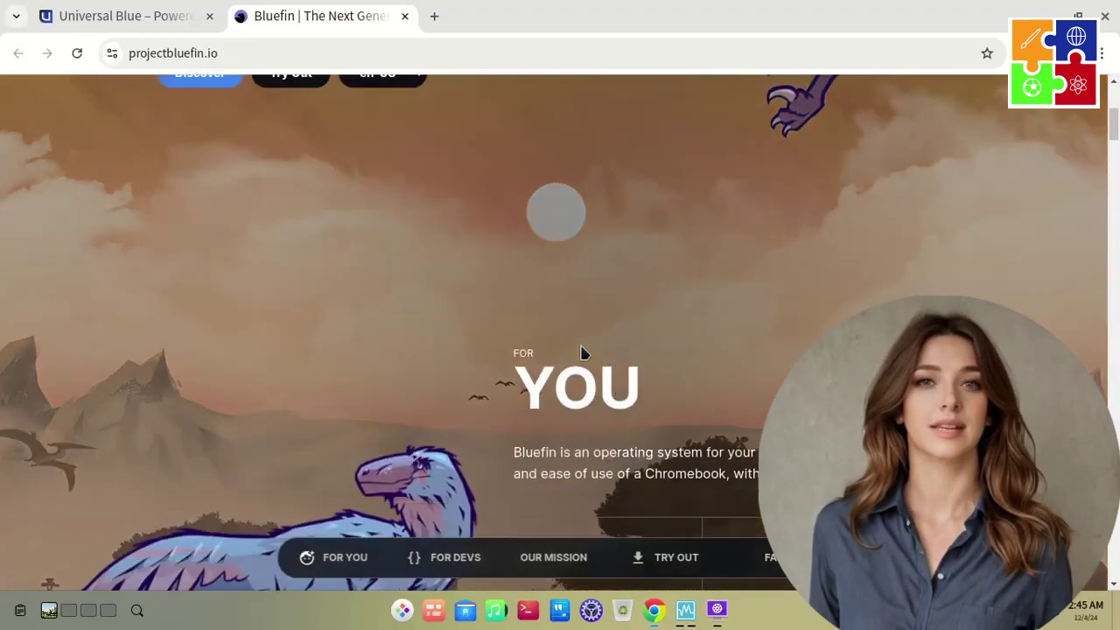
{"action": "scroll", "coordinate": [581, 345], "scroll_direction": "down", "scroll_amount": 3}
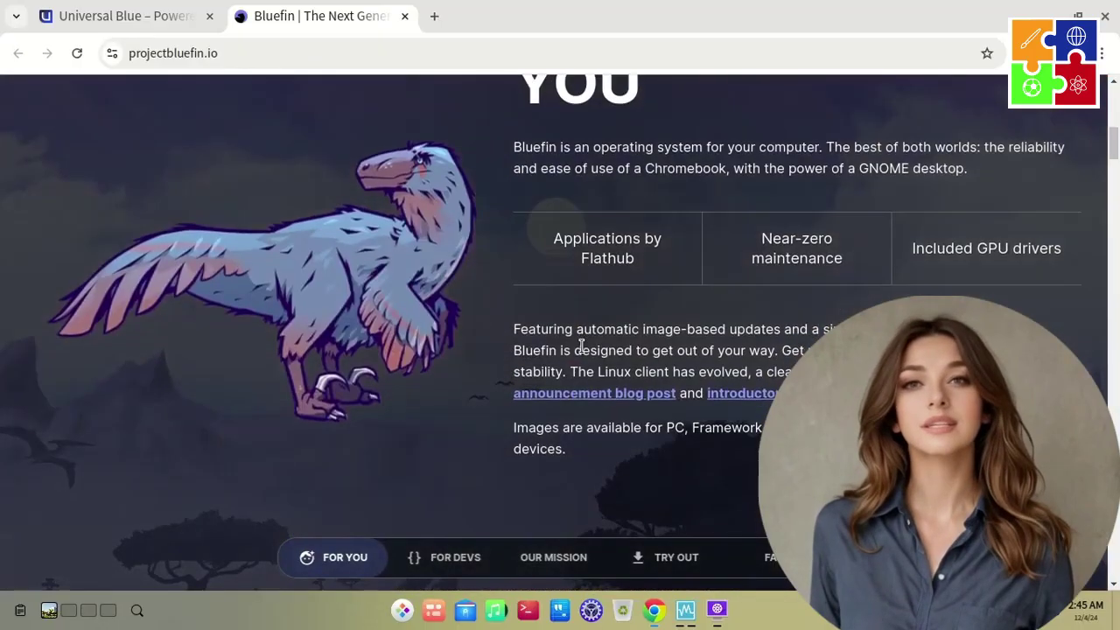
{"action": "scroll", "coordinate": [580, 348], "scroll_direction": "up", "scroll_amount": 2}
{"action": "scroll", "coordinate": [583, 350], "scroll_direction": "down", "scroll_amount": 1}
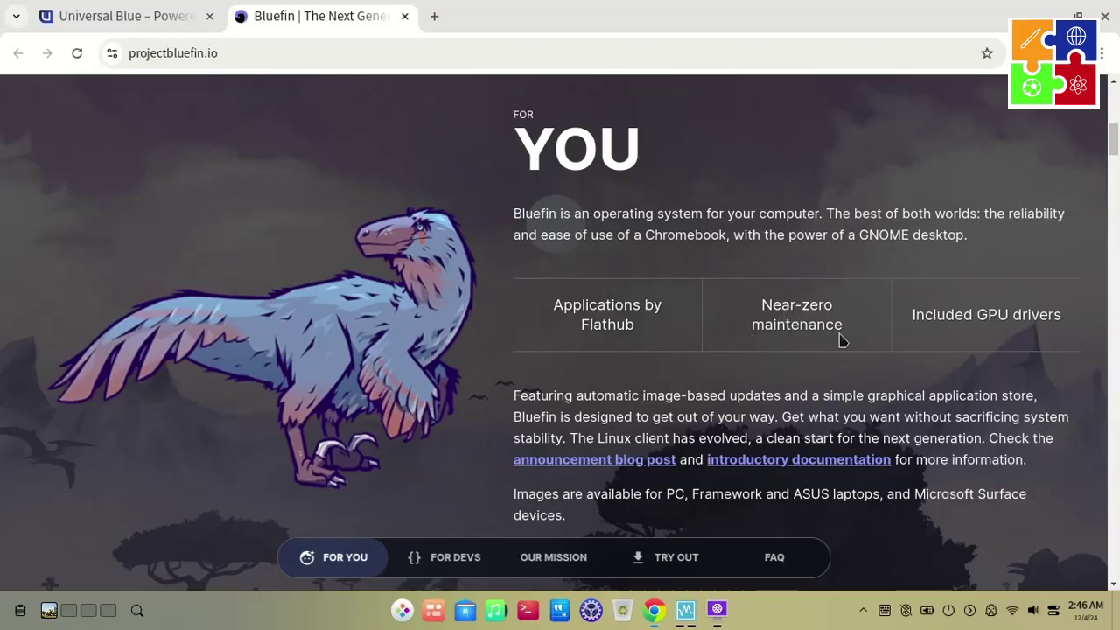
{"action": "scroll", "coordinate": [1018, 307], "scroll_direction": "down", "scroll_amount": 1}
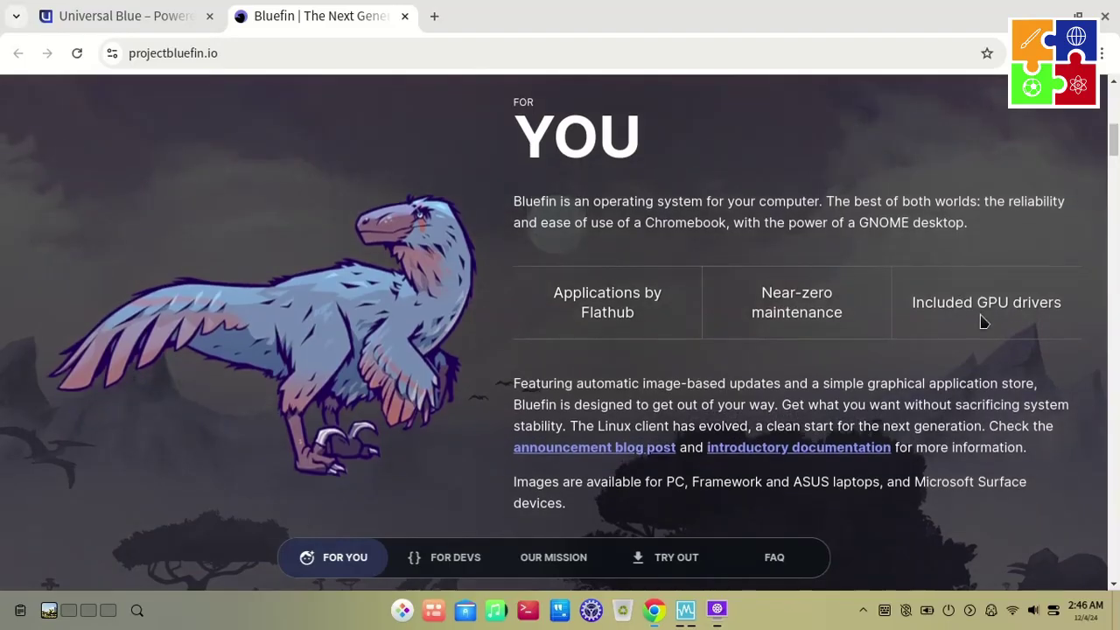
{"action": "scroll", "coordinate": [980, 336], "scroll_direction": "down", "scroll_amount": 2}
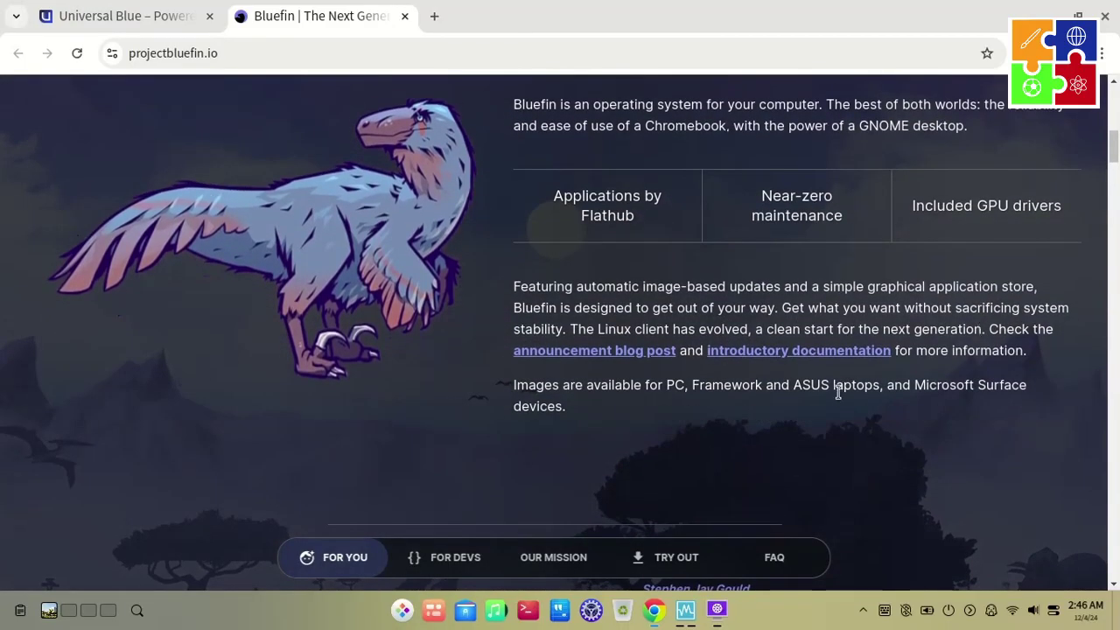
{"action": "scroll", "coordinate": [837, 395], "scroll_direction": "down", "scroll_amount": 1}
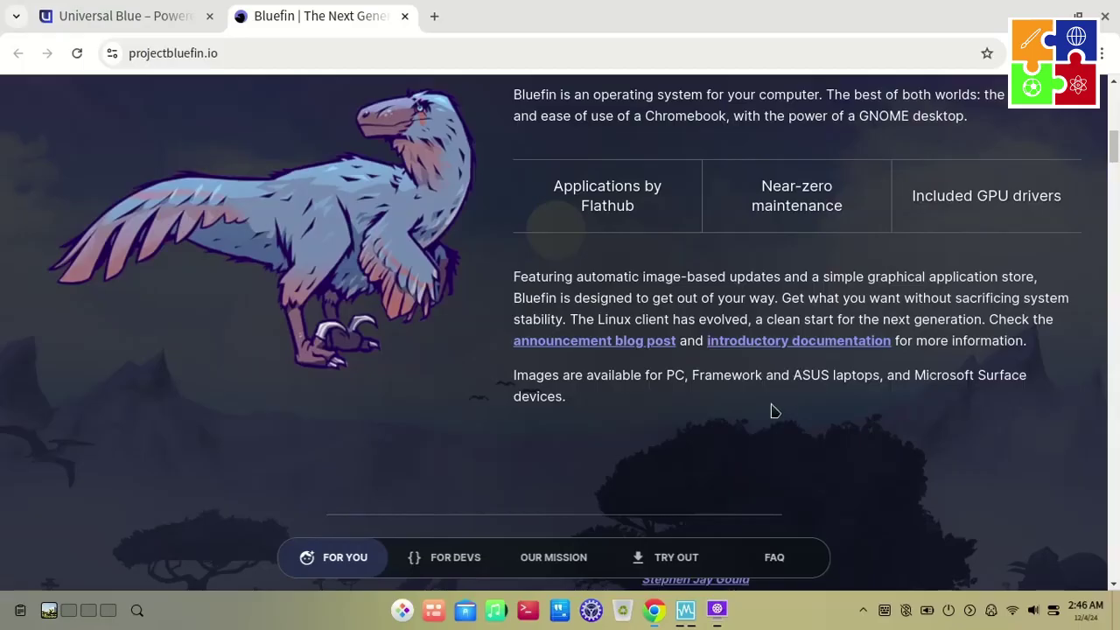
{"action": "scroll", "coordinate": [772, 410], "scroll_direction": "down", "scroll_amount": 2}
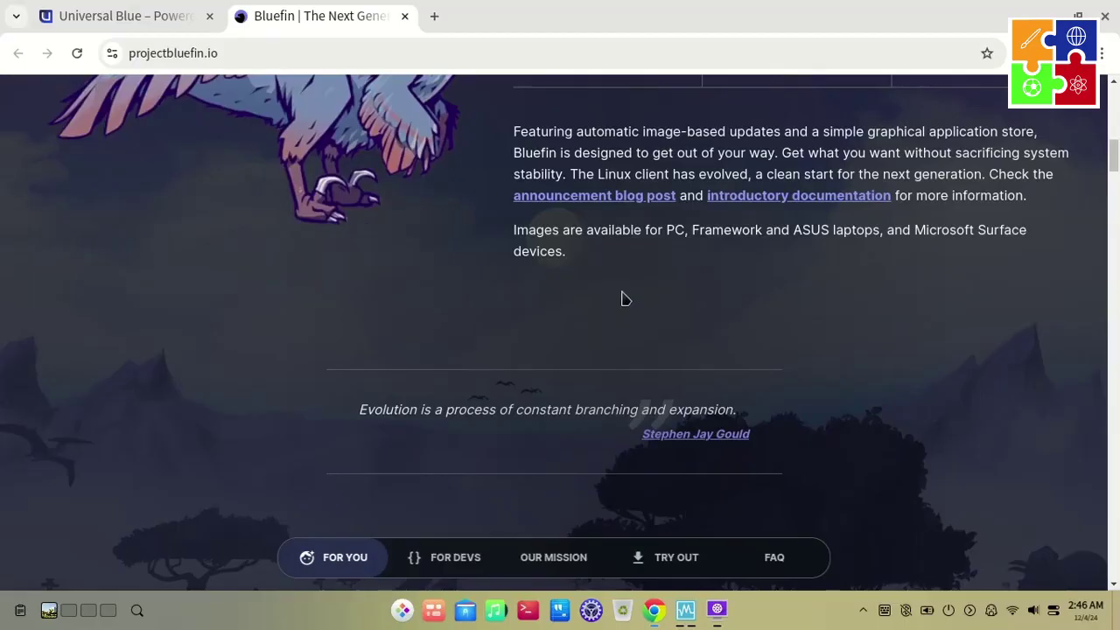
- Read the For Developers section on developer mode, the included developer tools and the container runtime
{"action": "scroll", "coordinate": [480, 316], "scroll_direction": "down", "scroll_amount": 5}
{"action": "scroll", "coordinate": [481, 316], "scroll_direction": "down", "scroll_amount": 3}
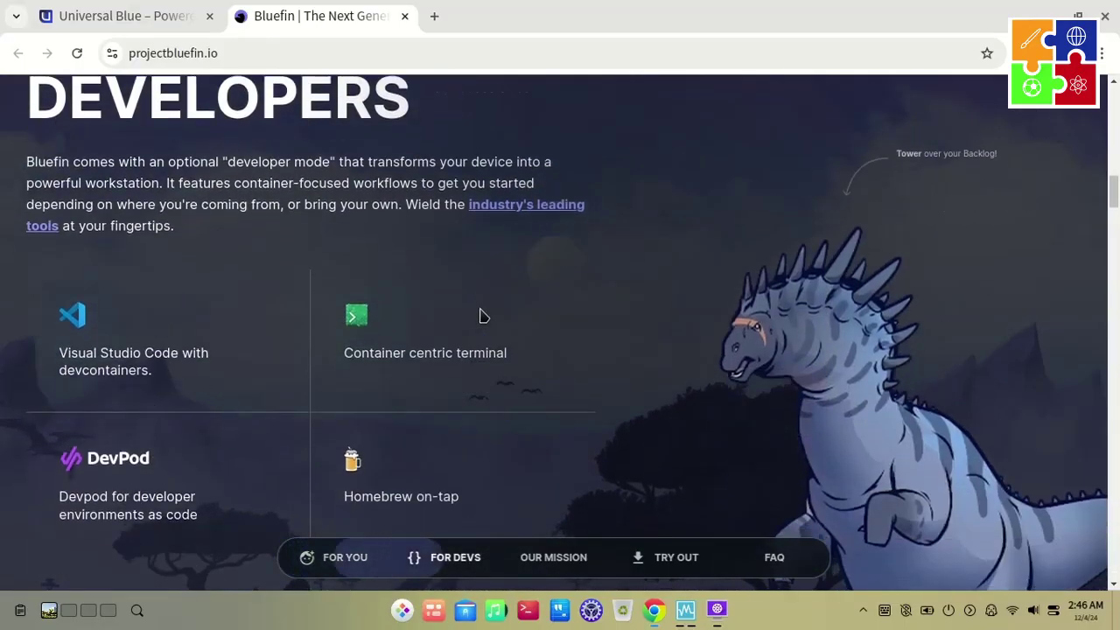
{"action": "scroll", "coordinate": [480, 316], "scroll_direction": "up", "scroll_amount": 2}
{"action": "scroll", "coordinate": [480, 316], "scroll_direction": "down", "scroll_amount": 1}
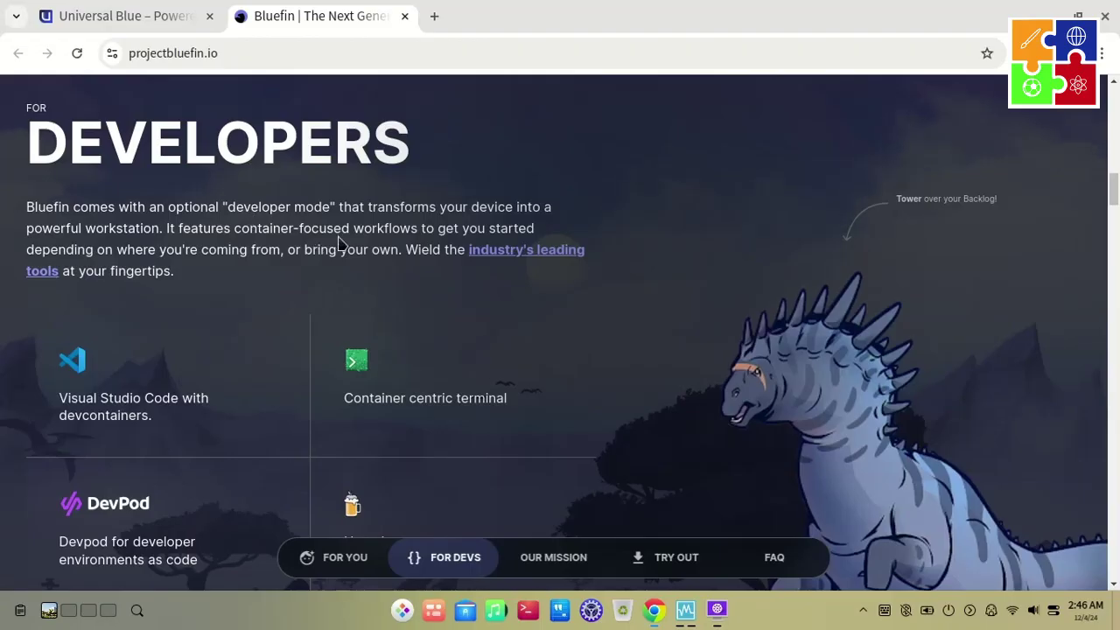
{"action": "scroll", "coordinate": [341, 243], "scroll_direction": "down", "scroll_amount": 1}
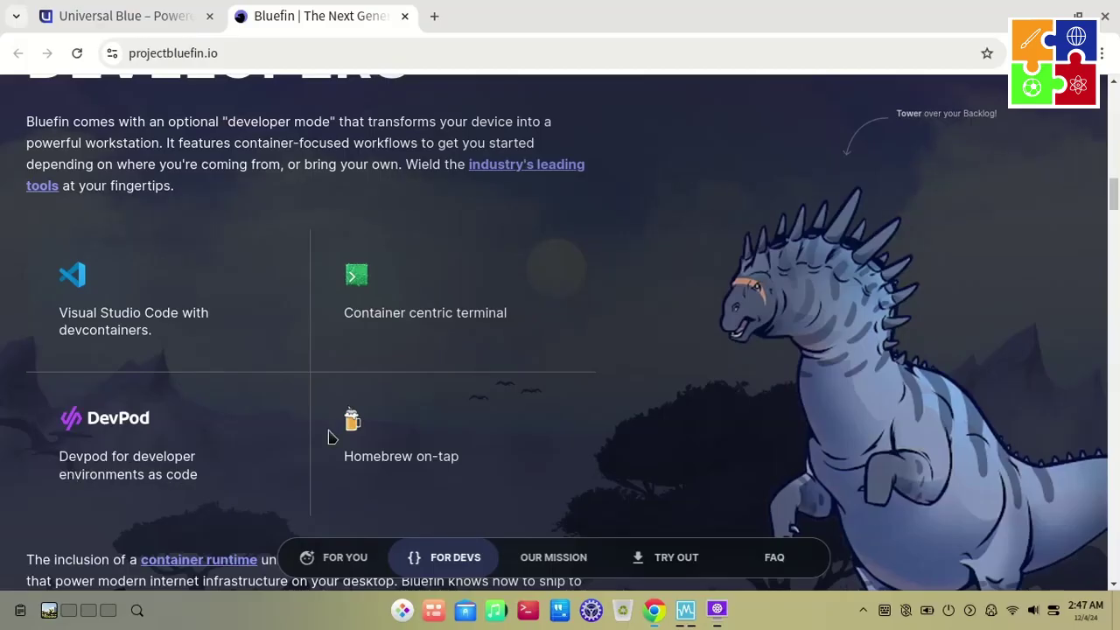
{"action": "scroll", "coordinate": [329, 438], "scroll_direction": "down", "scroll_amount": 1}
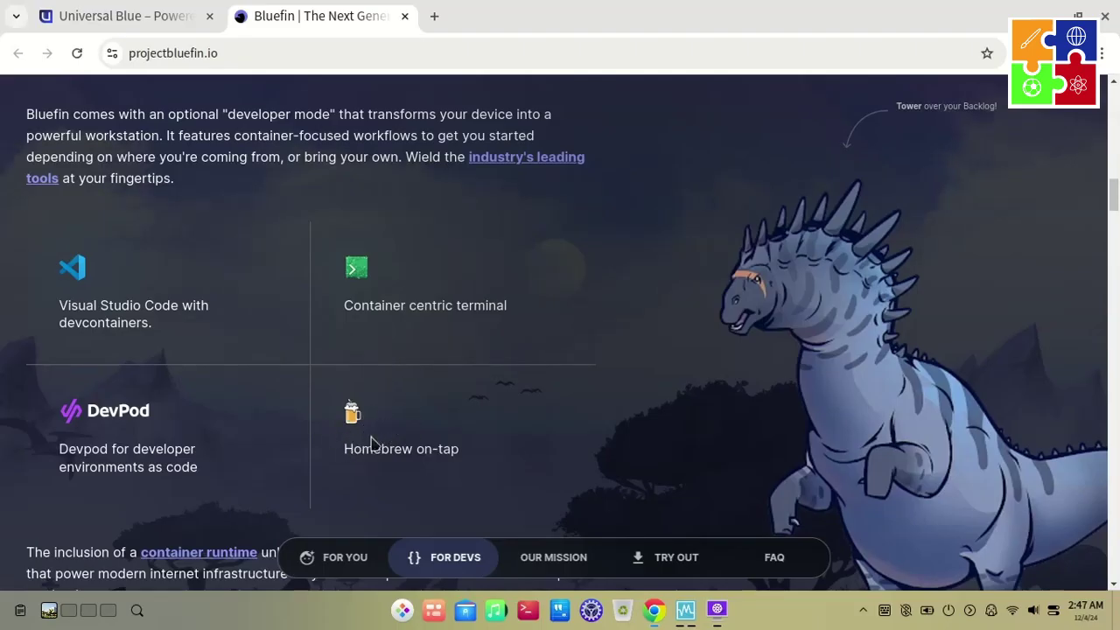
{"action": "scroll", "coordinate": [373, 444], "scroll_direction": "down", "scroll_amount": 3}
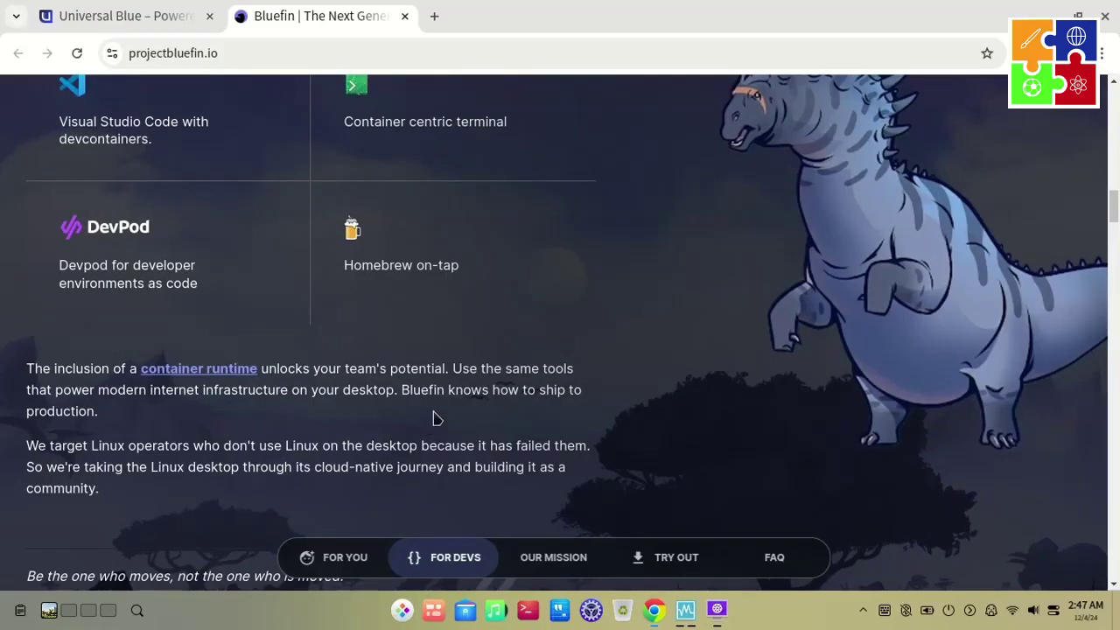
- Read the Our Mission section of the Bluefin page
{"action": "scroll", "coordinate": [437, 418], "scroll_direction": "down", "scroll_amount": 10}
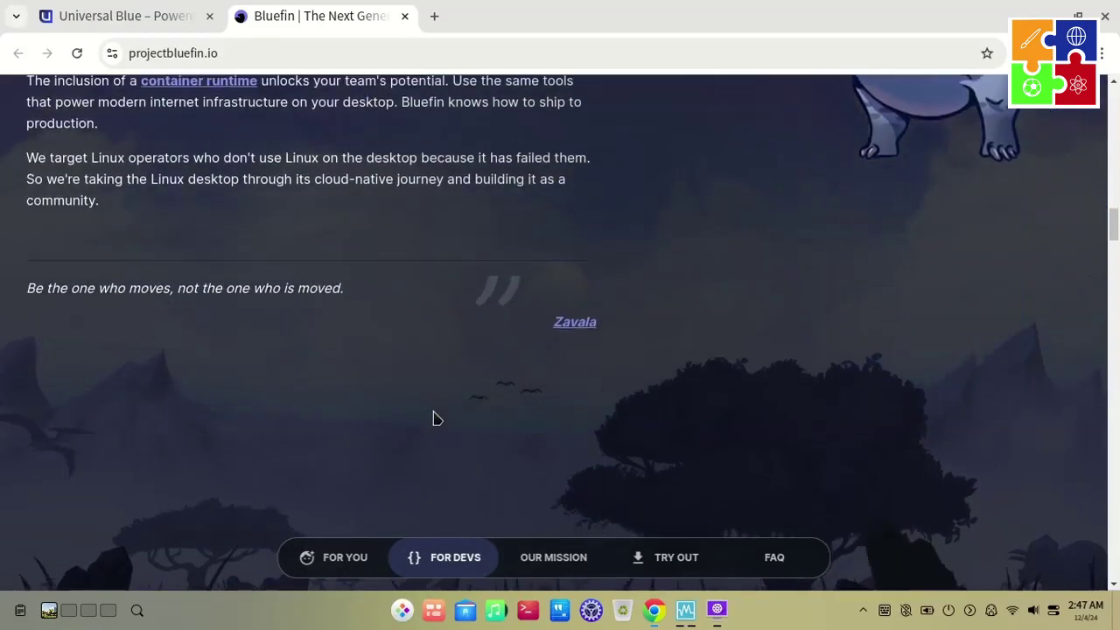
{"action": "scroll", "coordinate": [438, 418], "scroll_direction": "down", "scroll_amount": 3}
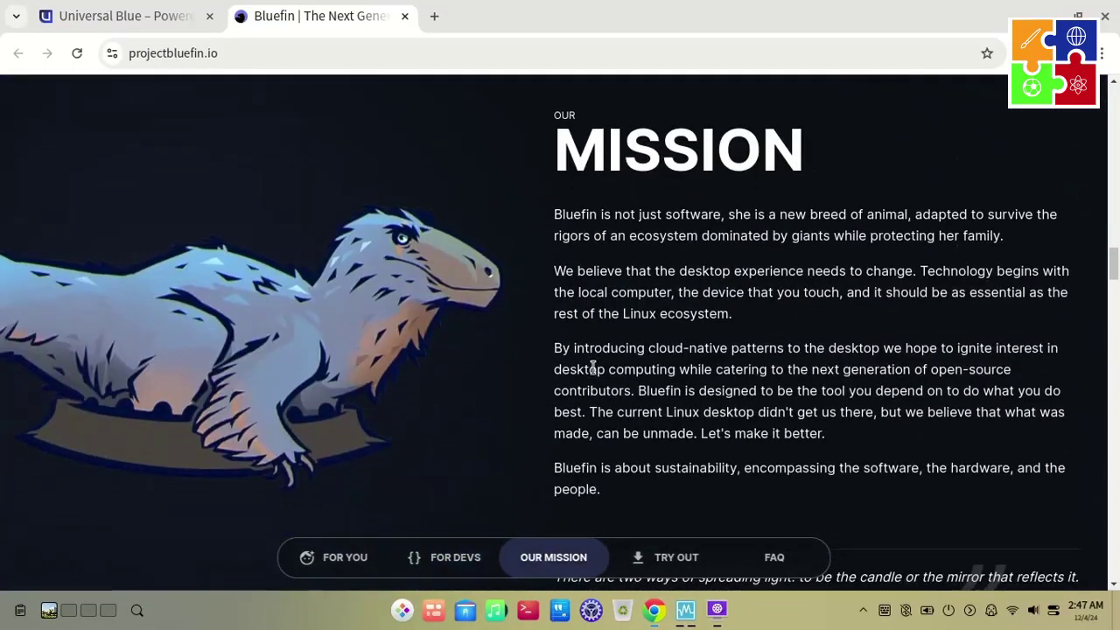
{"action": "scroll", "coordinate": [604, 366], "scroll_direction": "down", "scroll_amount": 1}
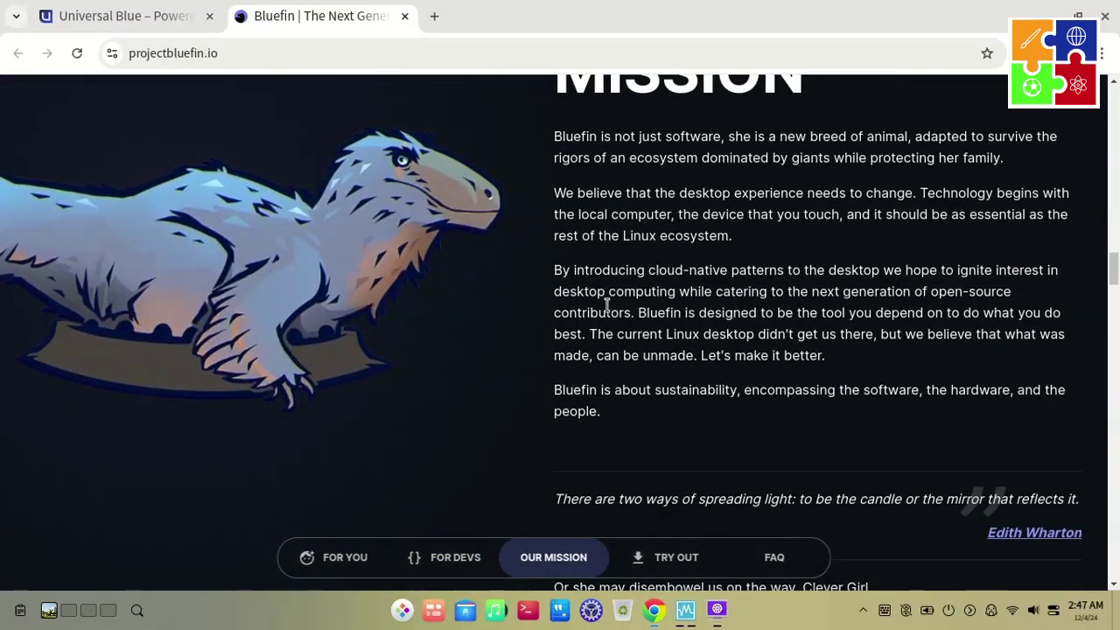
- Look over the rest of the mission section, the Project Bluefin video and the News section down to Try Bluefin
{"action": "scroll", "coordinate": [607, 300], "scroll_direction": "down", "scroll_amount": 3}
{"action": "scroll", "coordinate": [607, 305], "scroll_direction": "down", "scroll_amount": 2}
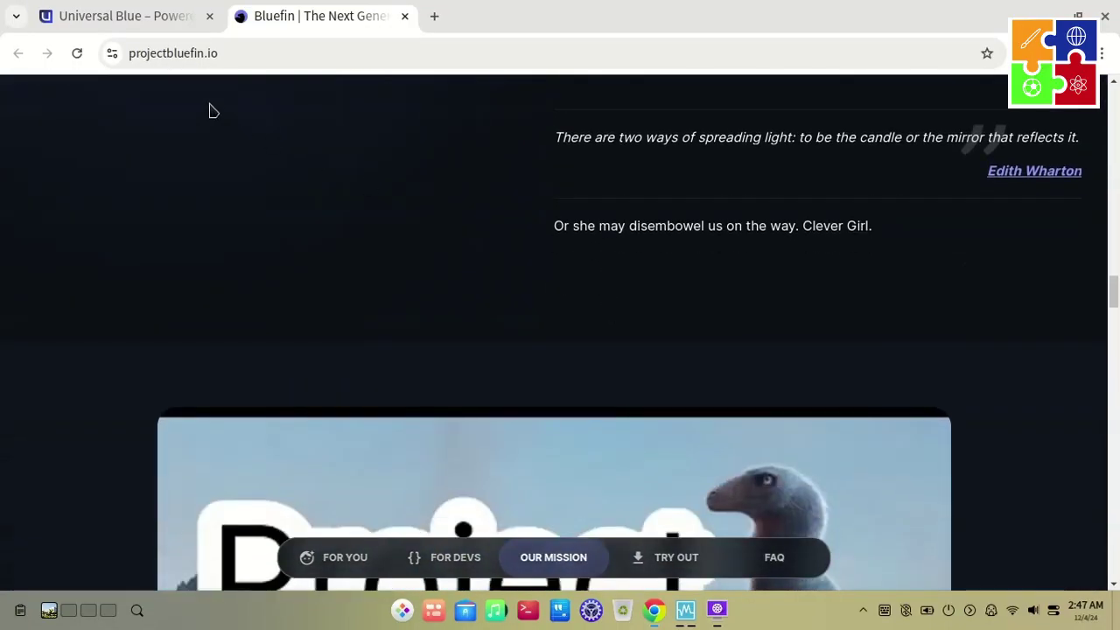
{"action": "scroll", "coordinate": [399, 219], "scroll_direction": "down", "scroll_amount": 6}
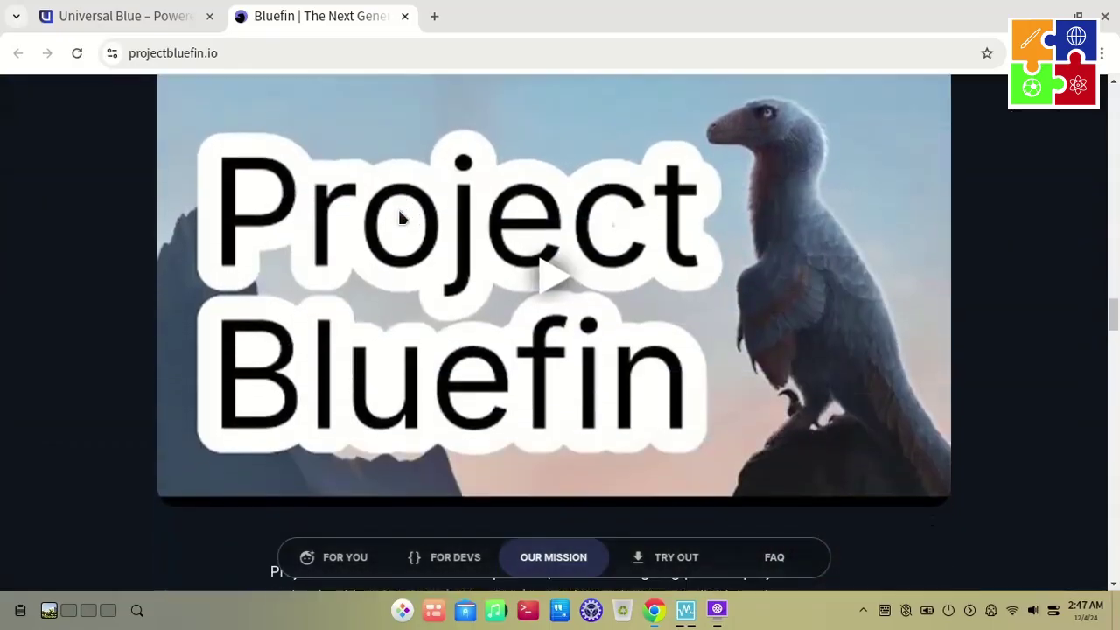
{"action": "scroll", "coordinate": [398, 218], "scroll_direction": "down", "scroll_amount": 2}
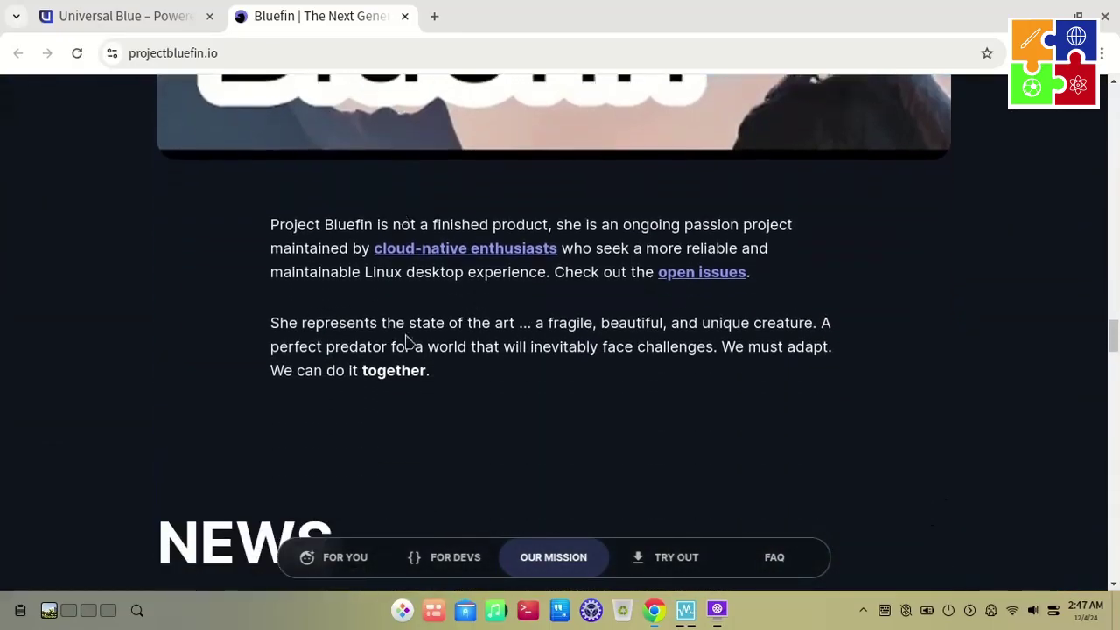
{"action": "scroll", "coordinate": [406, 341], "scroll_direction": "down", "scroll_amount": 3}
{"action": "scroll", "coordinate": [406, 341], "scroll_direction": "down", "scroll_amount": 7}
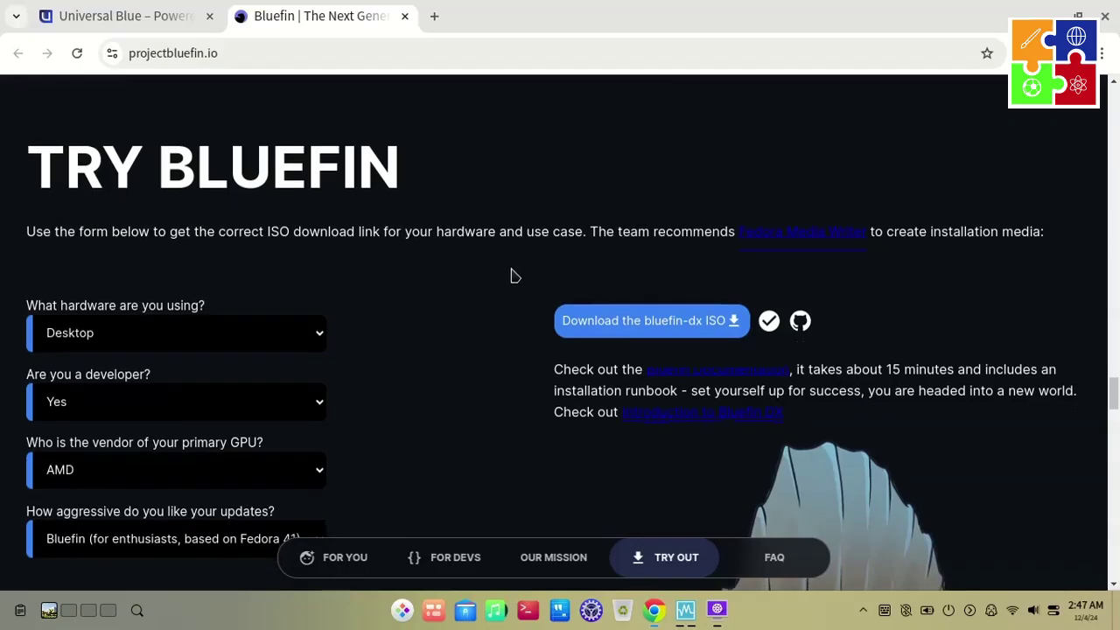
- Fill in the Try Bluefin form with Desktop hardware, developer Yes, AMD GPU, and the Bluefin update stream based on Fedora 41
{"action": "scroll", "coordinate": [455, 295], "scroll_direction": "down", "scroll_amount": 3}
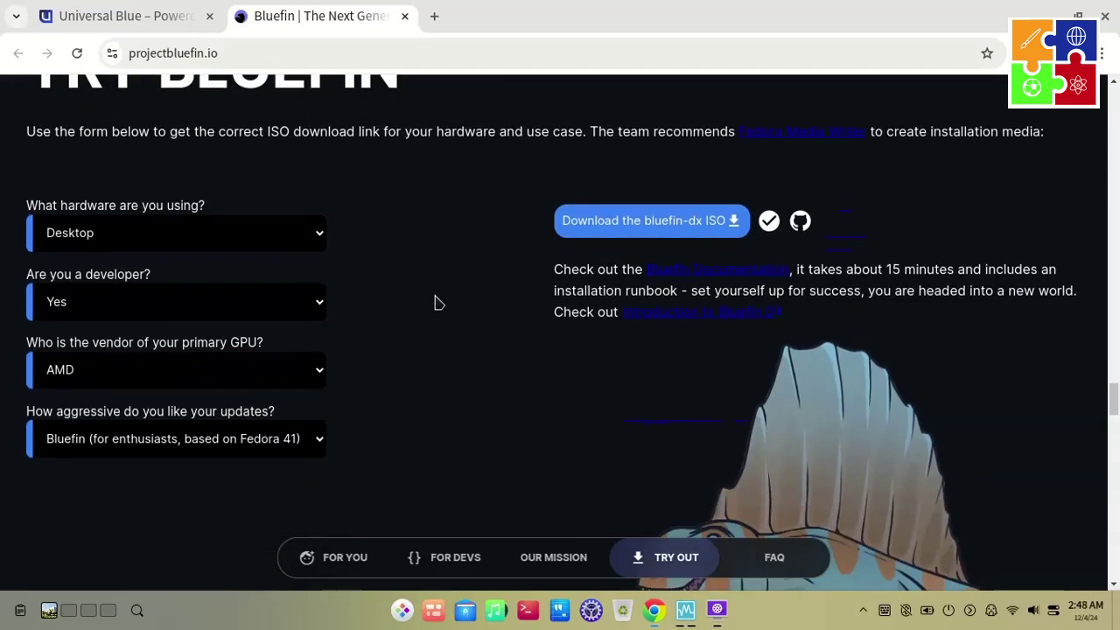
{"action": "left_click", "coordinate": [254, 248]}
{"action": "left_click", "coordinate": [151, 289]}
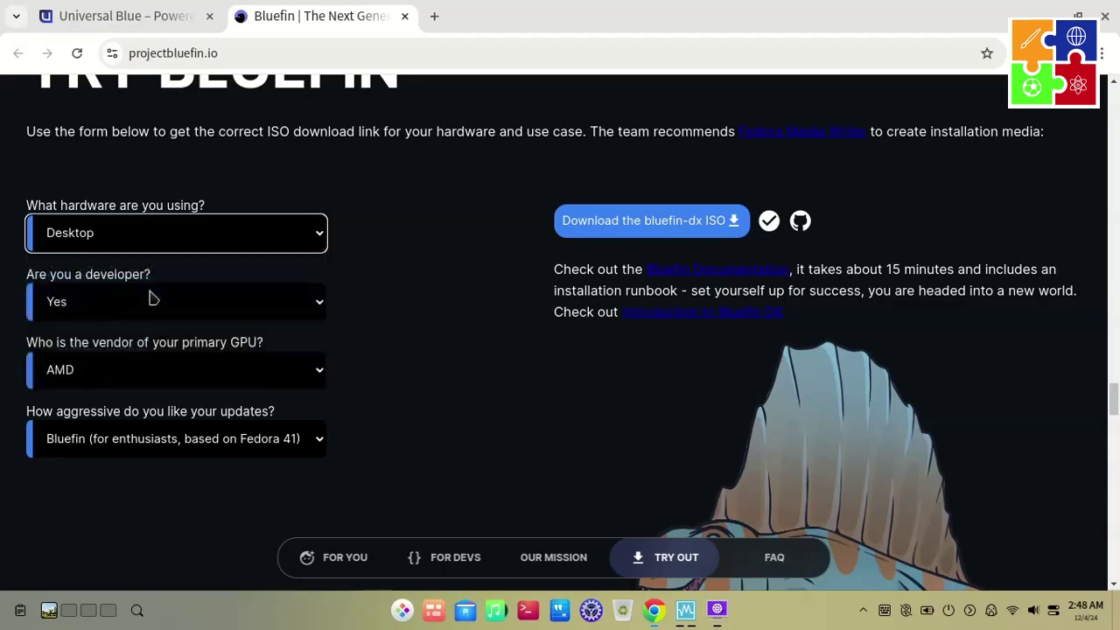
{"action": "left_click", "coordinate": [187, 308]}
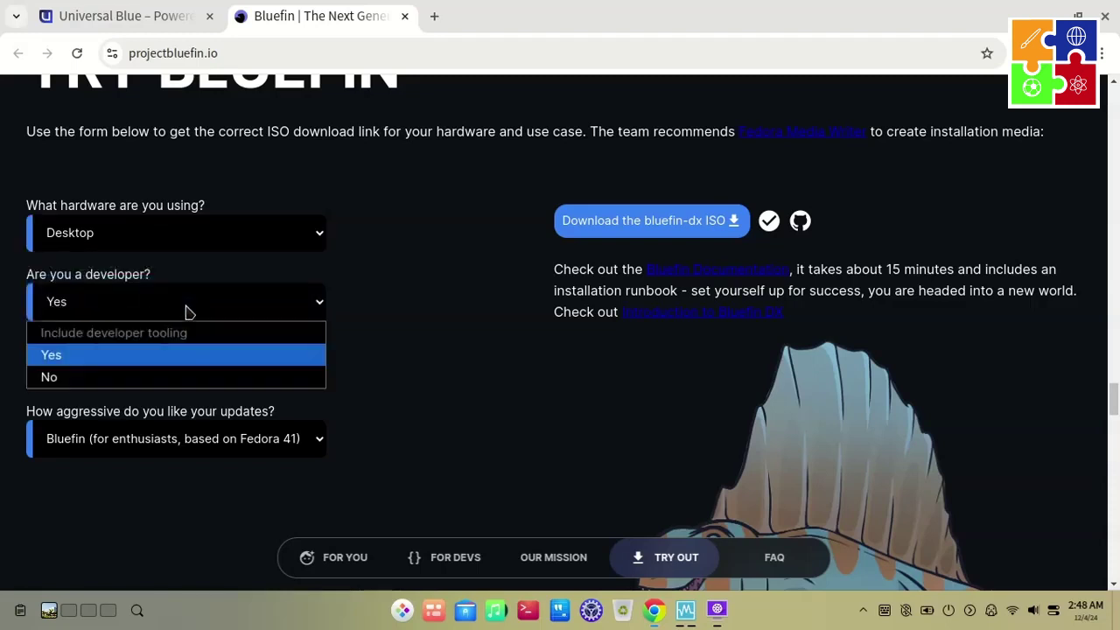
{"action": "left_click", "coordinate": [145, 355]}
{"action": "left_click", "coordinate": [161, 372]}
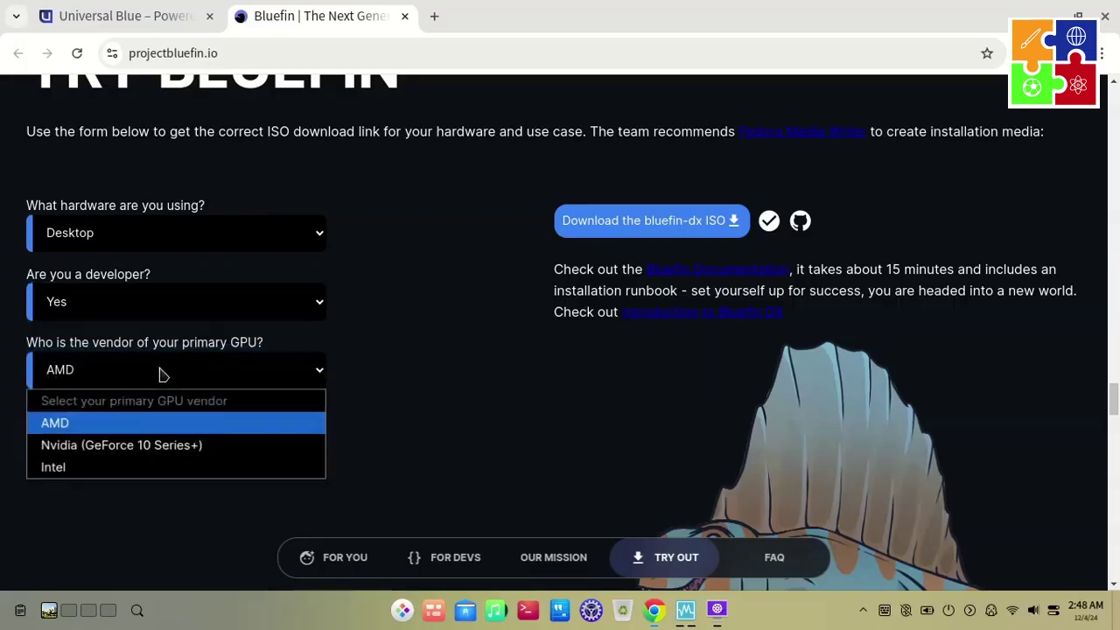
{"action": "left_click", "coordinate": [189, 427]}
{"action": "left_click", "coordinate": [209, 452]}
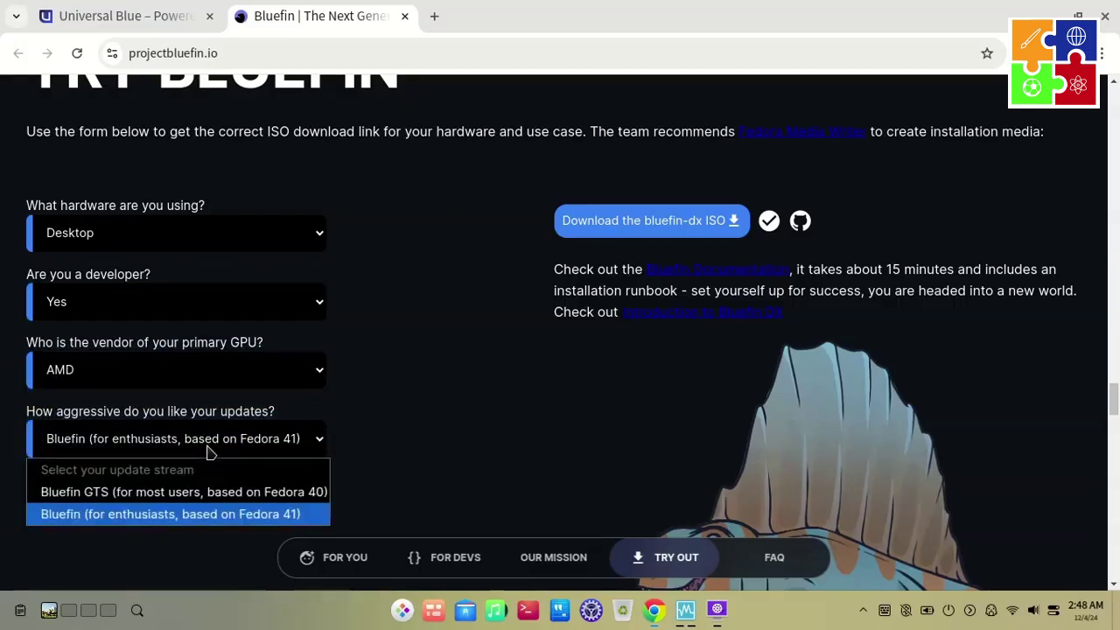
{"action": "left_click", "coordinate": [225, 516]}
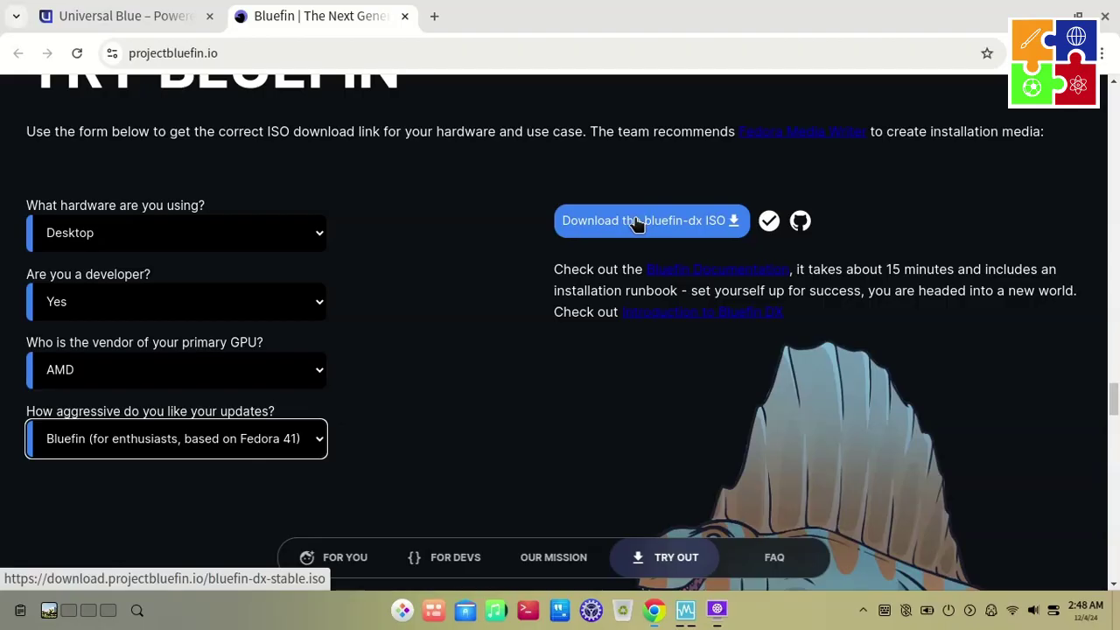
- Set the form's developer answer to No for the regular Bluefin ISO, and look over the FAQ section
{"action": "left_click", "coordinate": [228, 310]}
{"action": "left_click", "coordinate": [165, 375]}
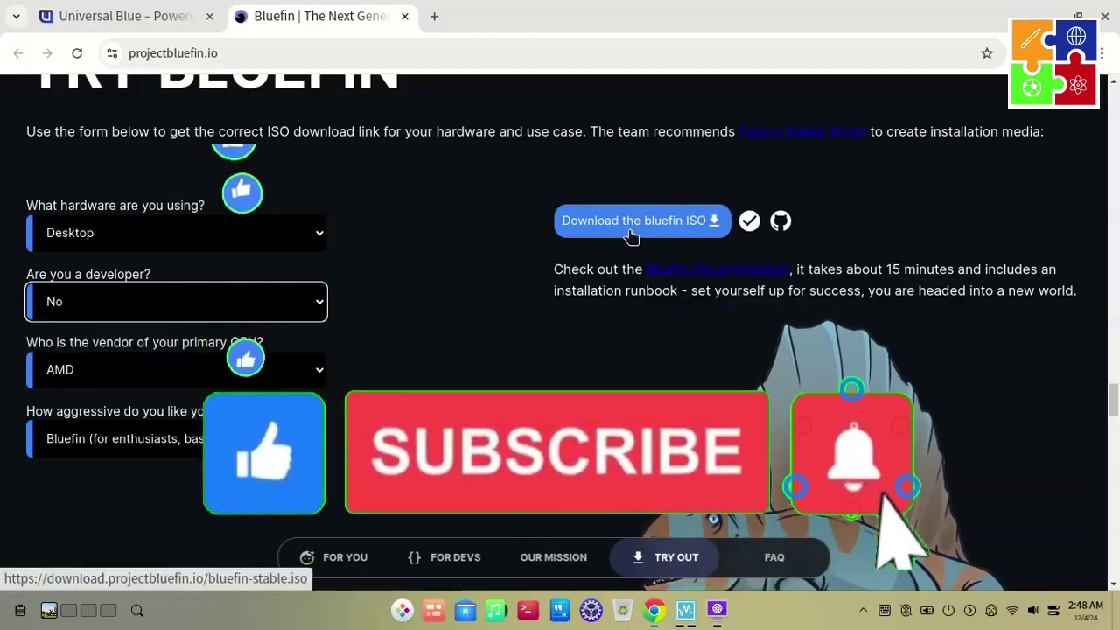
{"action": "scroll", "coordinate": [581, 343], "scroll_direction": "down", "scroll_amount": 10}
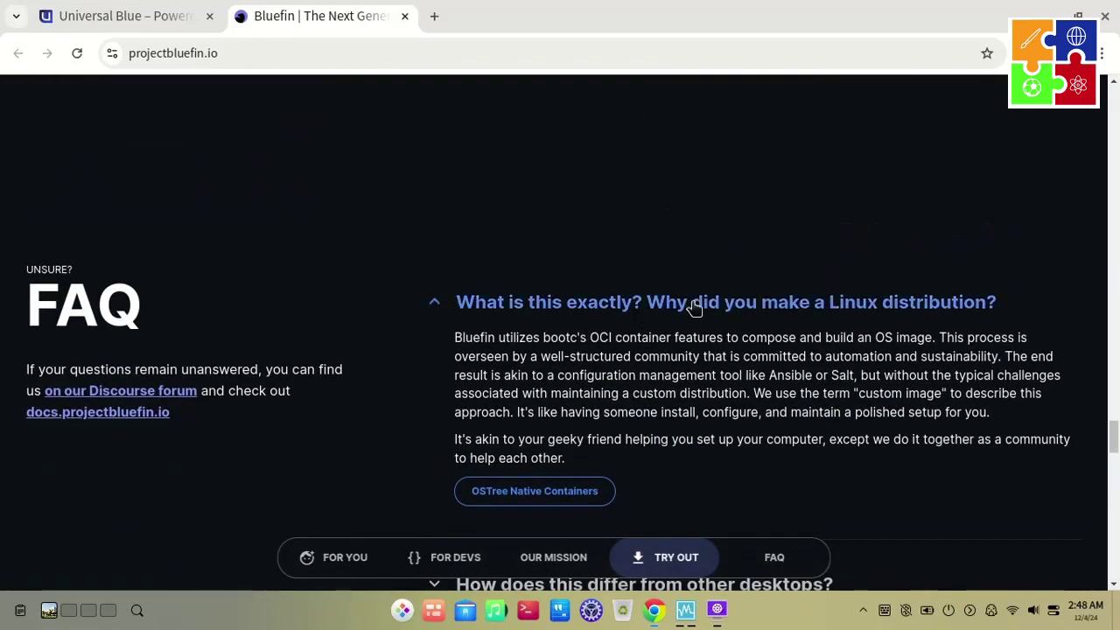
{"action": "scroll", "coordinate": [692, 305], "scroll_direction": "down", "scroll_amount": 3}
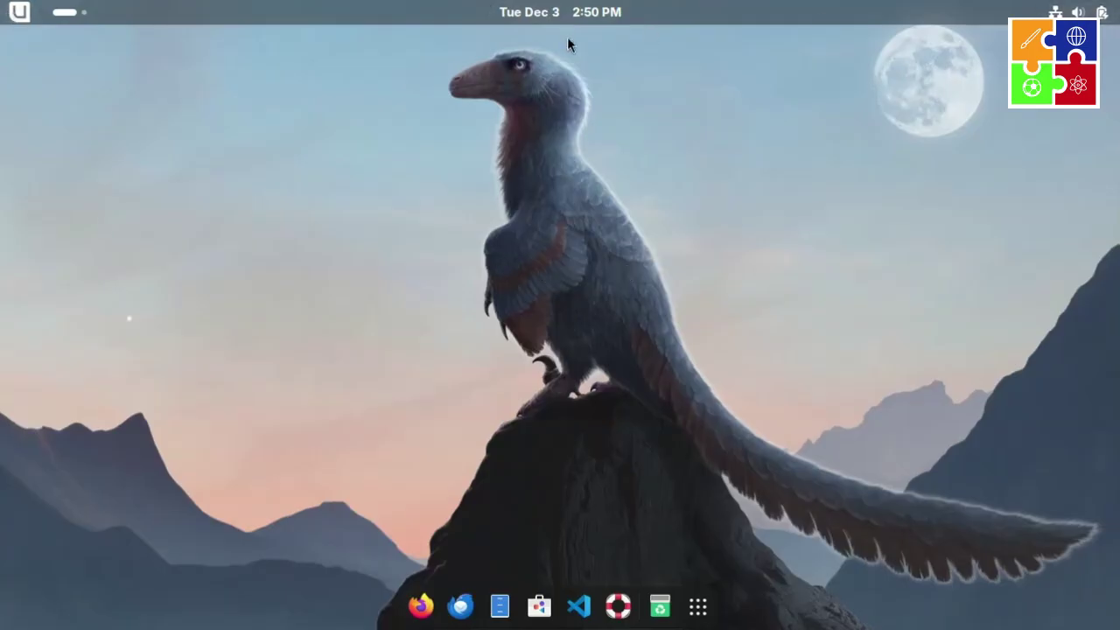
- Review the installed system's About information and its System Details, then close Settings
{"action": "left_click", "coordinate": [21, 13]}
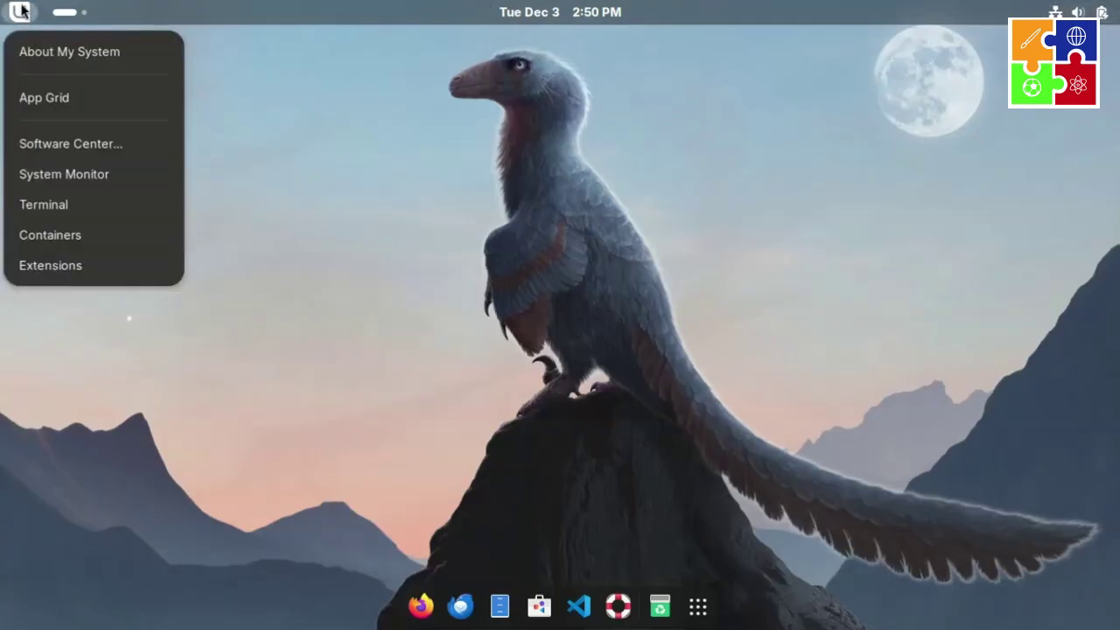
{"action": "left_click", "coordinate": [35, 54]}
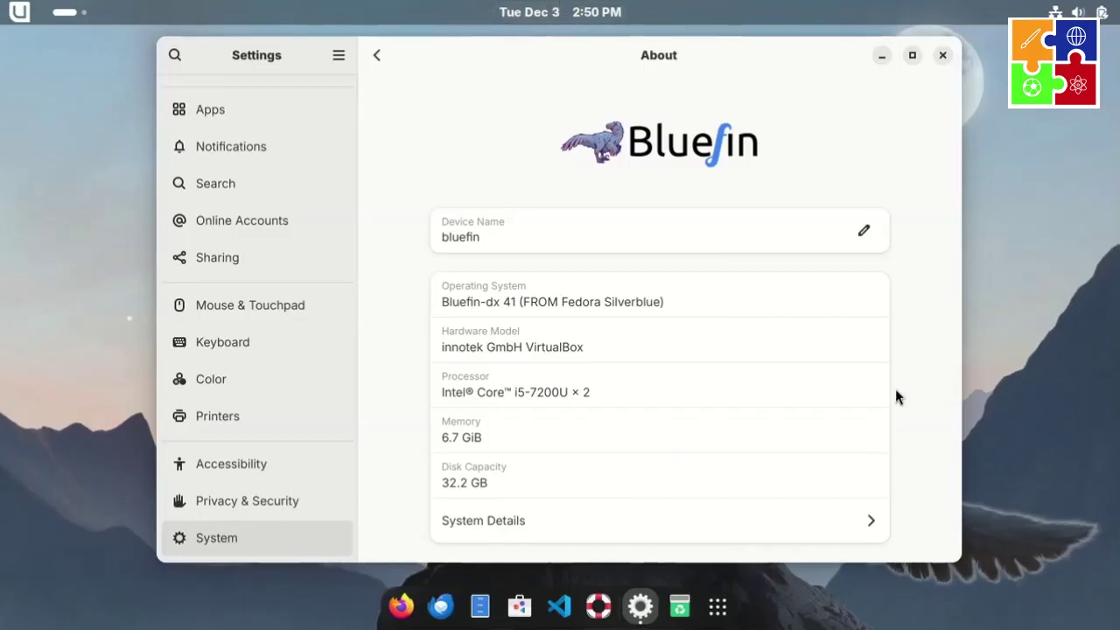
{"action": "left_click", "coordinate": [630, 534]}
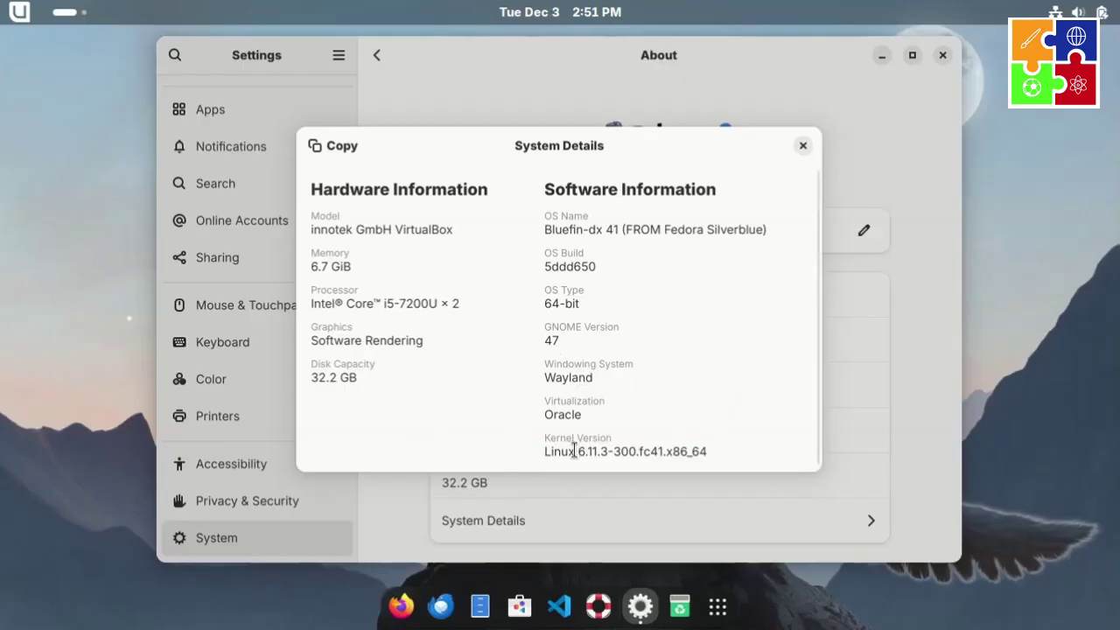
{"action": "left_click", "coordinate": [800, 146]}
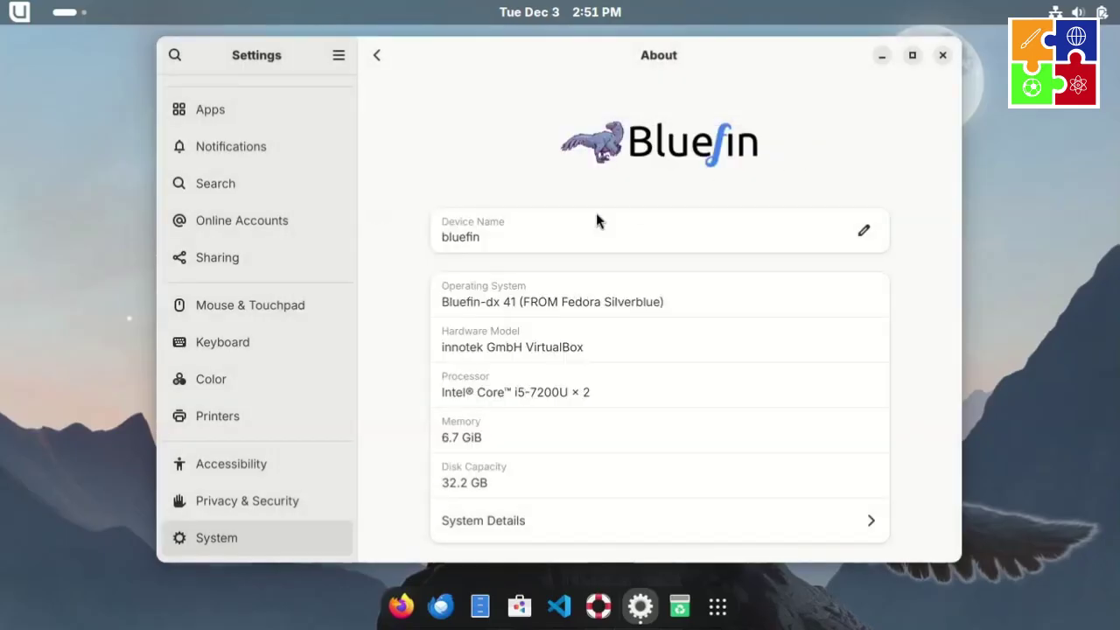
{"action": "left_click", "coordinate": [942, 56]}
- Check the desktop's date and notification area and its quick settings, and close them again
{"action": "left_click", "coordinate": [599, 9]}
{"action": "left_click", "coordinate": [92, 131]}
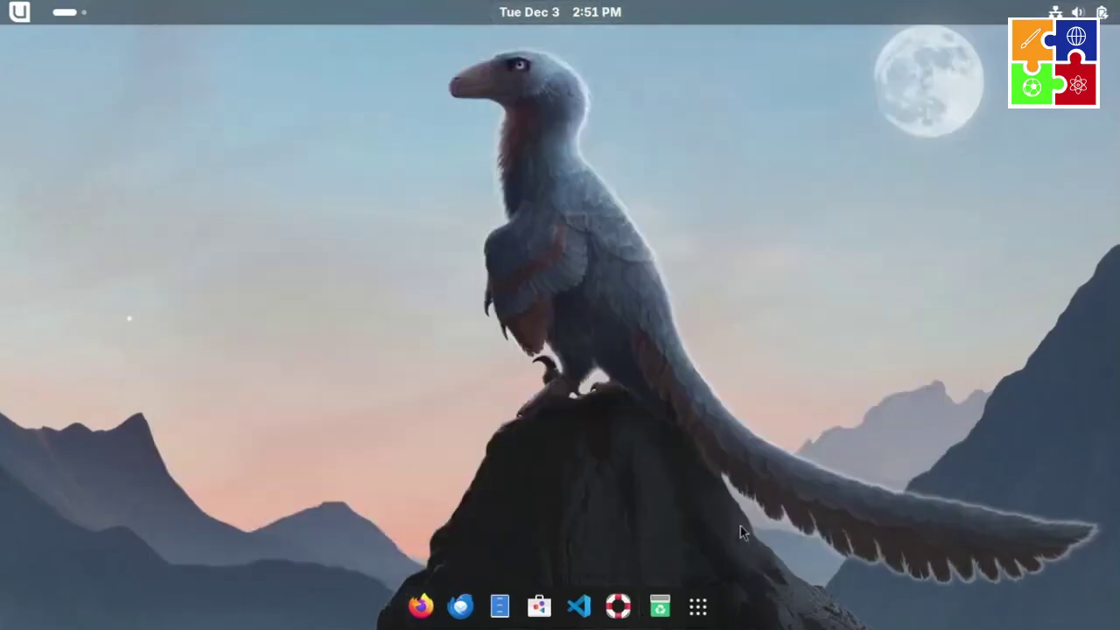
{"action": "left_click", "coordinate": [1113, 7]}
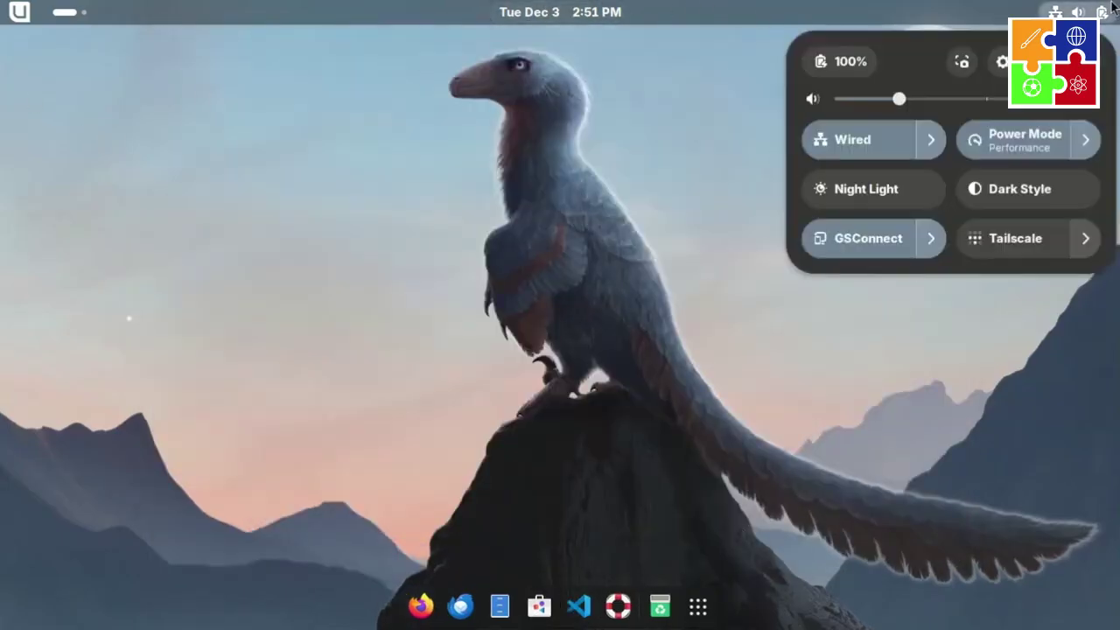
{"action": "left_click", "coordinate": [623, 133]}
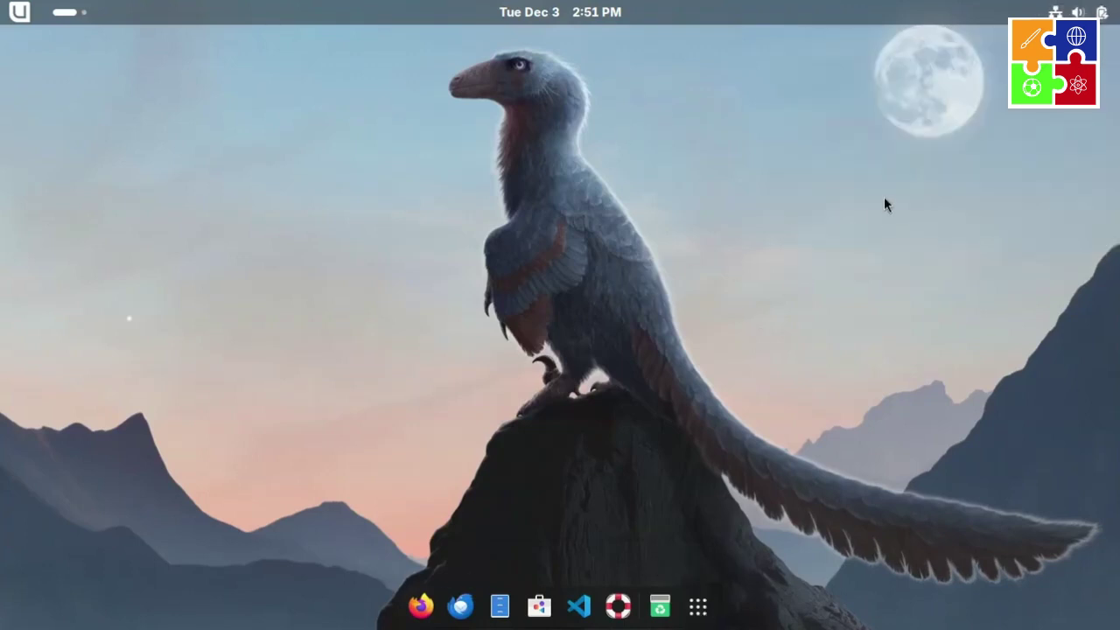
- Browse the installed applications, and view the VS Code welcome page before closing the editor
{"action": "left_click", "coordinate": [698, 607]}
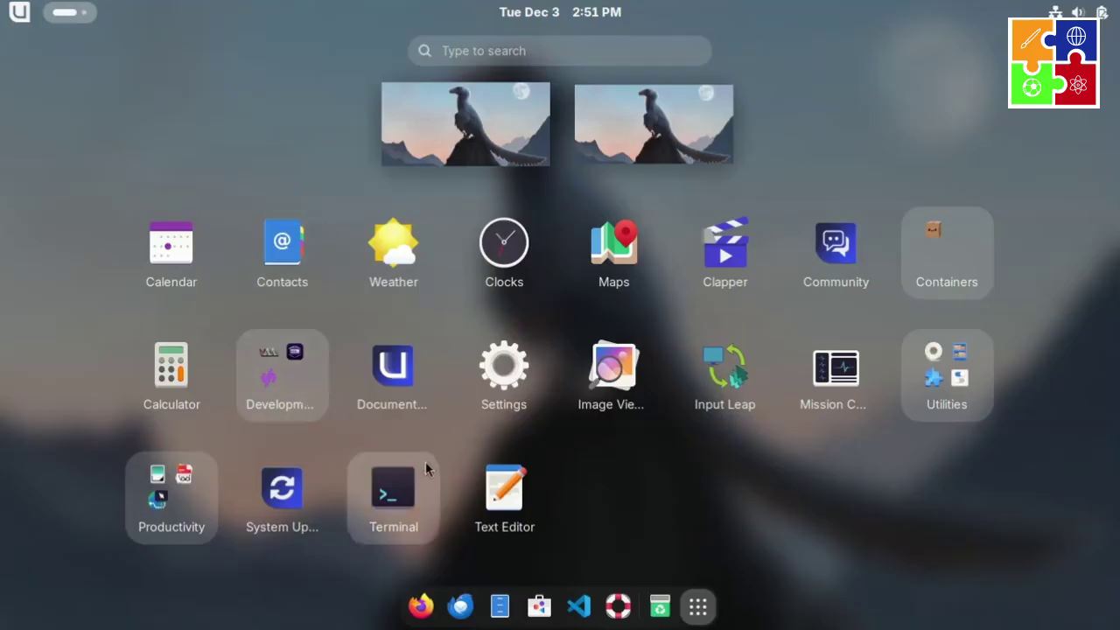
{"action": "left_click", "coordinate": [699, 612]}
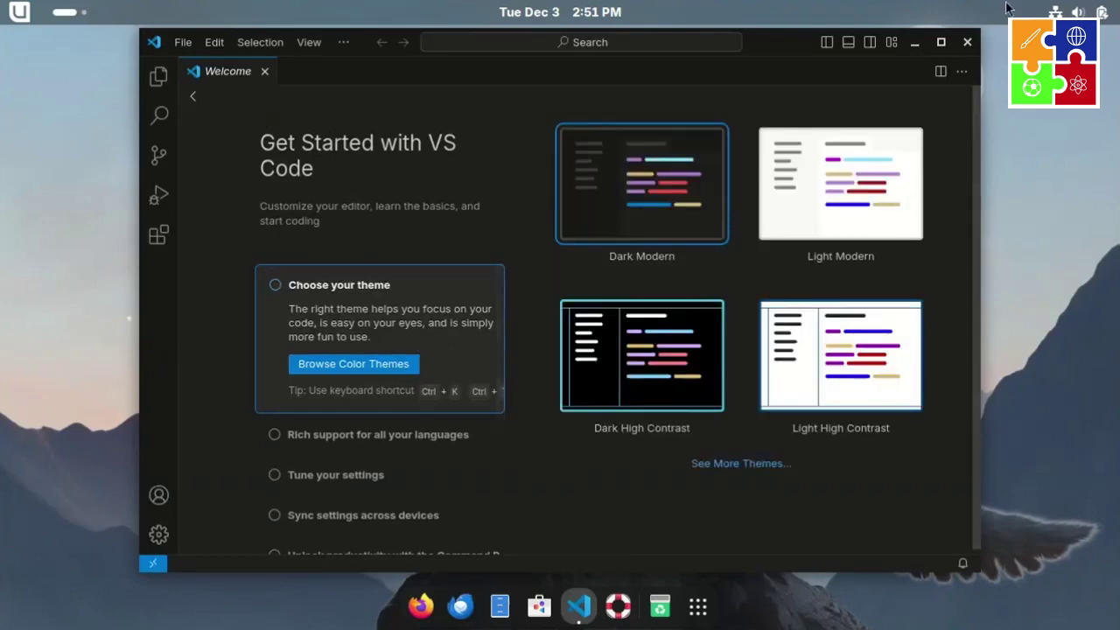
{"action": "left_click", "coordinate": [967, 44]}
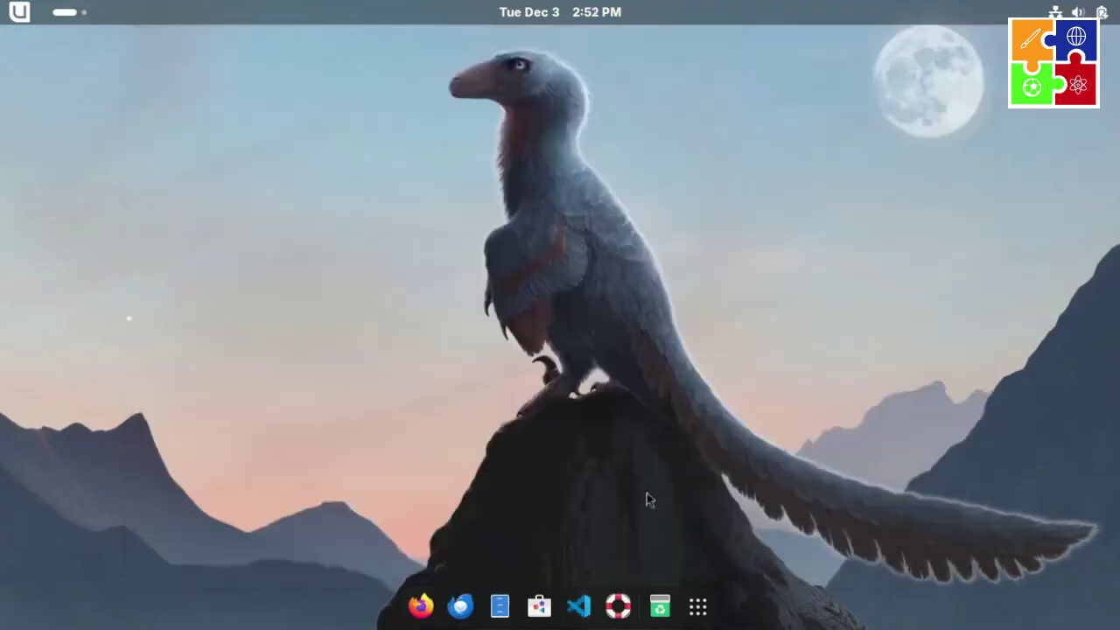
- Open the Calendar application and grant it access to the location
{"action": "left_click", "coordinate": [697, 606]}
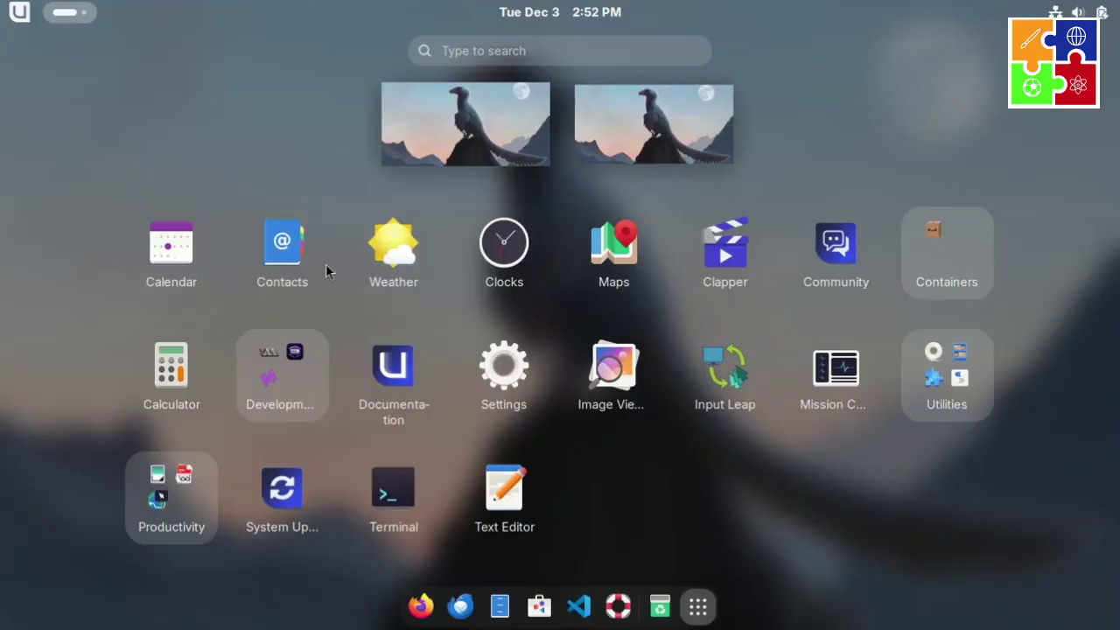
{"action": "left_click", "coordinate": [171, 263]}
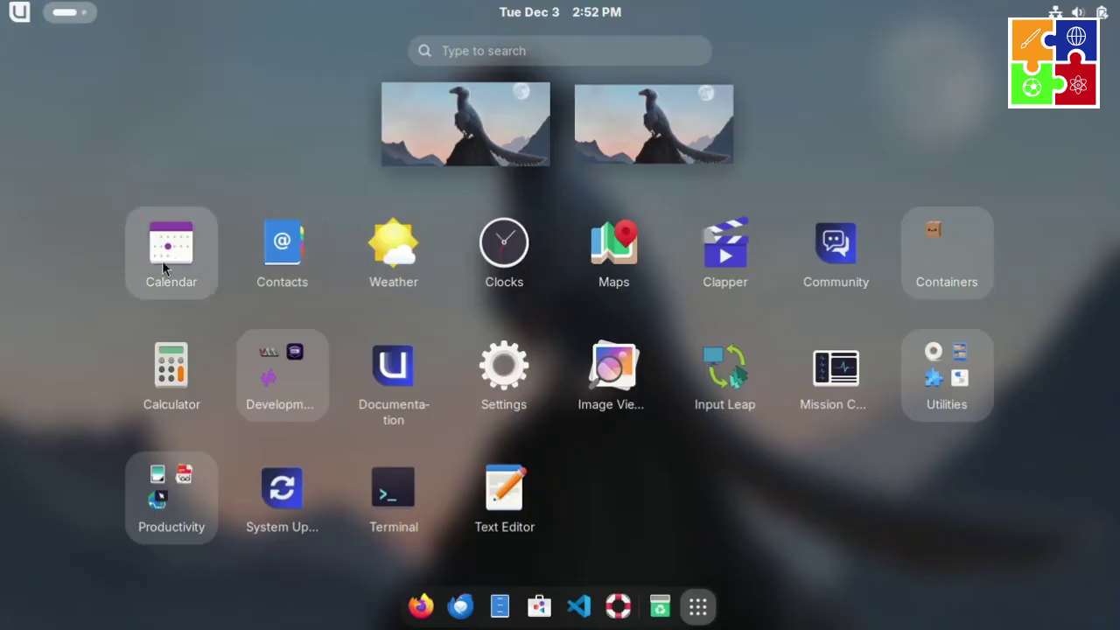
{"action": "left_click", "coordinate": [168, 259]}
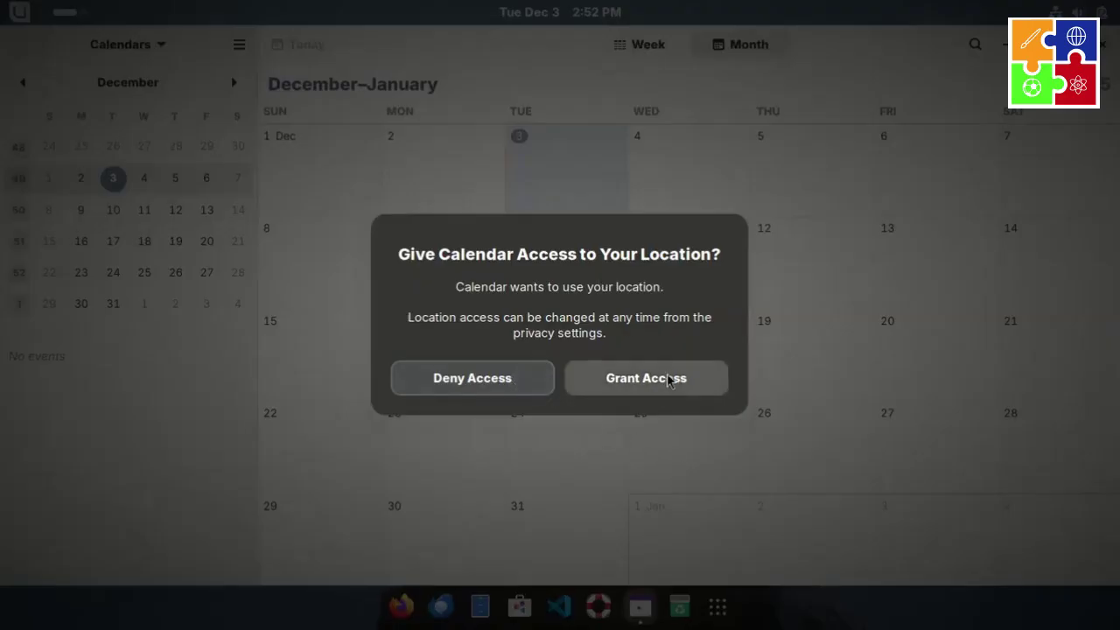
{"action": "left_click", "coordinate": [670, 380]}
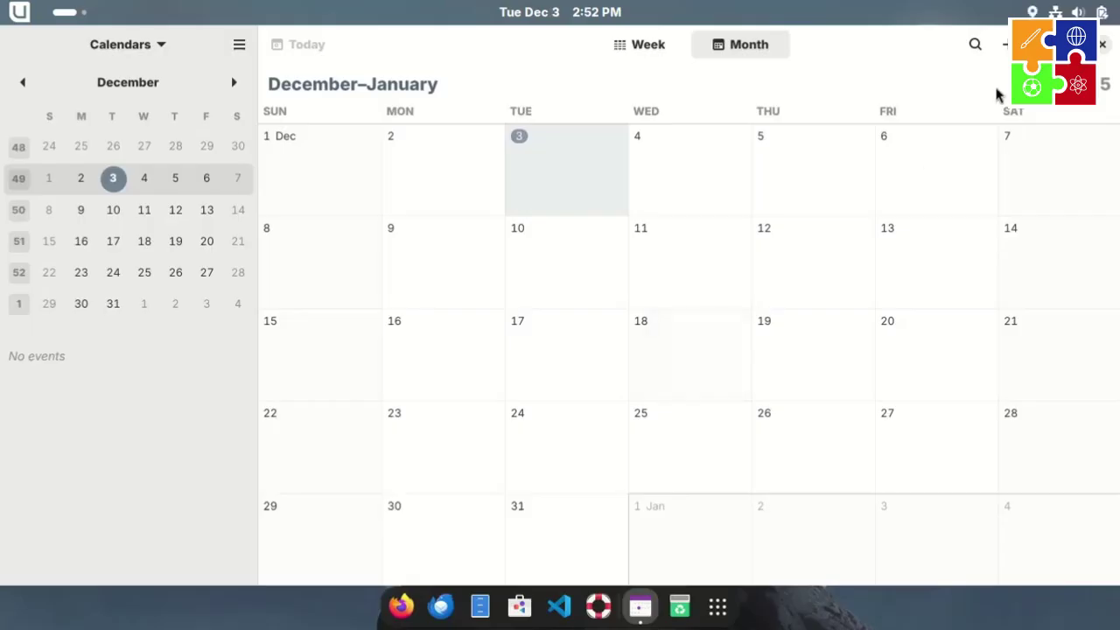
- View Calendar's About information and close the application
{"action": "left_click", "coordinate": [236, 45]}
{"action": "left_click", "coordinate": [210, 206]}
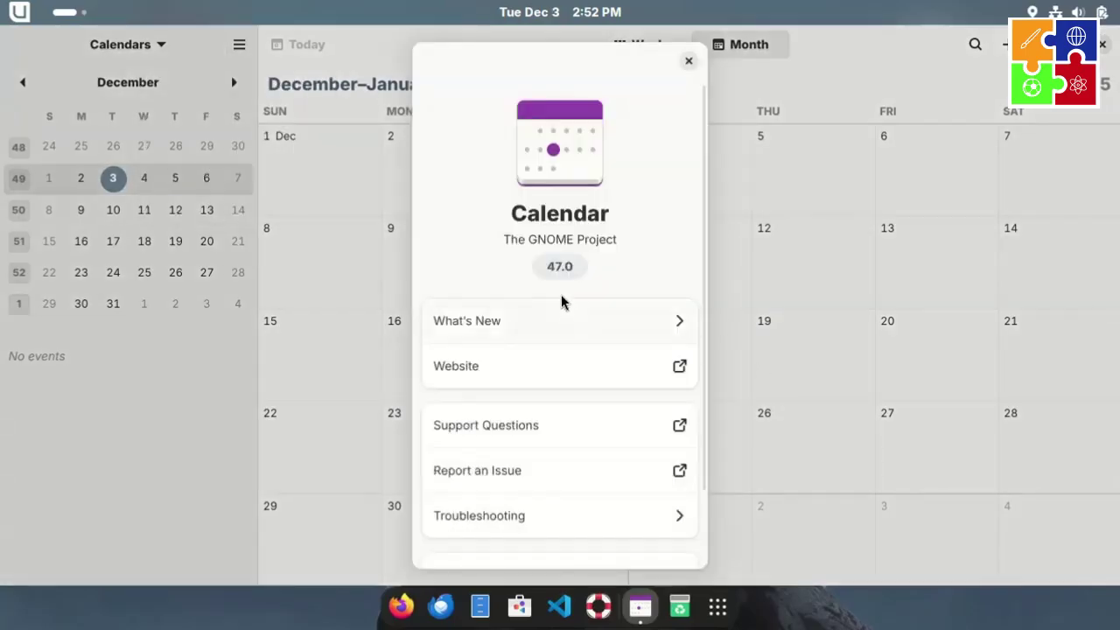
{"action": "left_click", "coordinate": [689, 61]}
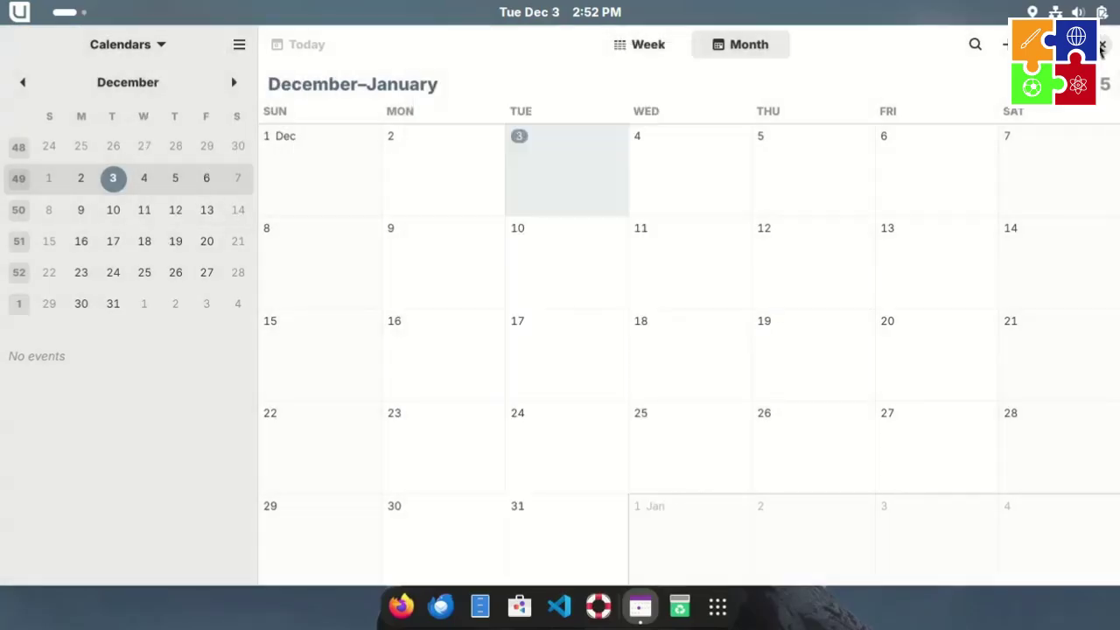
{"action": "left_click", "coordinate": [1102, 47]}
- Open the Community shortcut from the application grid to visit the Bluefin forum, and close the browser
{"action": "left_click", "coordinate": [697, 605]}
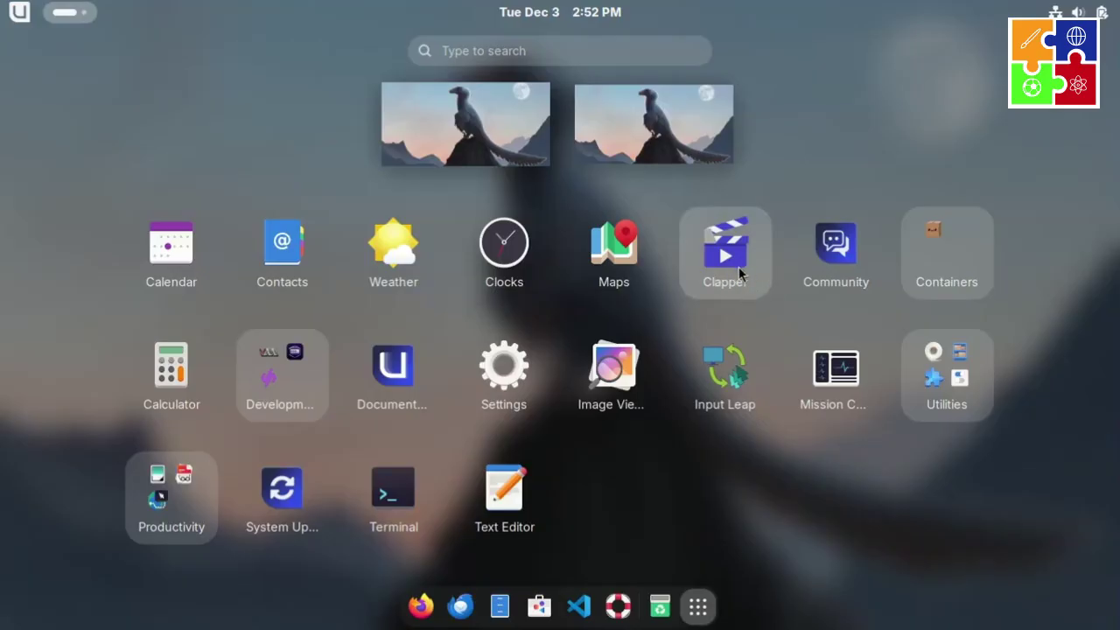
{"action": "left_click", "coordinate": [824, 275]}
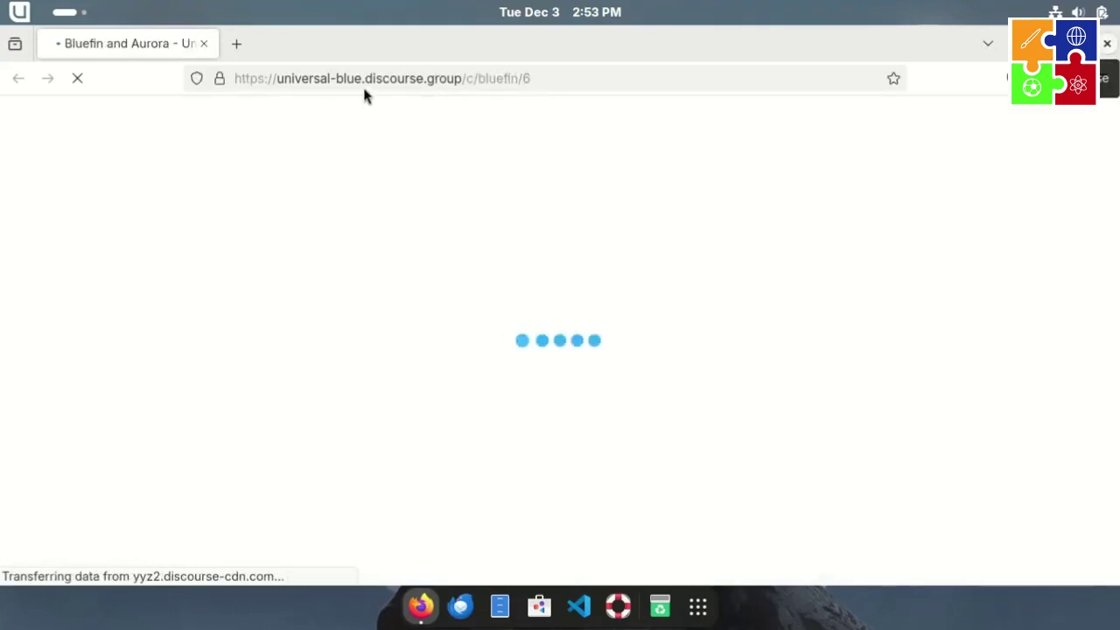
{"action": "left_click", "coordinate": [1108, 44]}
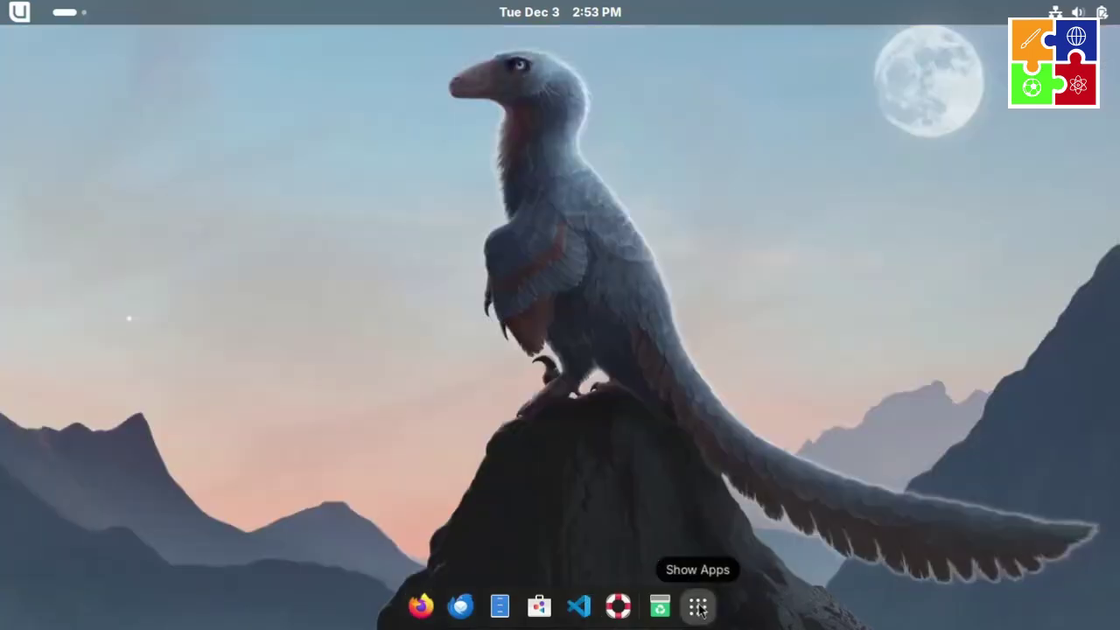
- Open BoxBuddy from the Containers app folder, read the details in its About information, and close the application
{"action": "left_click", "coordinate": [699, 608]}
{"action": "left_click", "coordinate": [928, 280]}
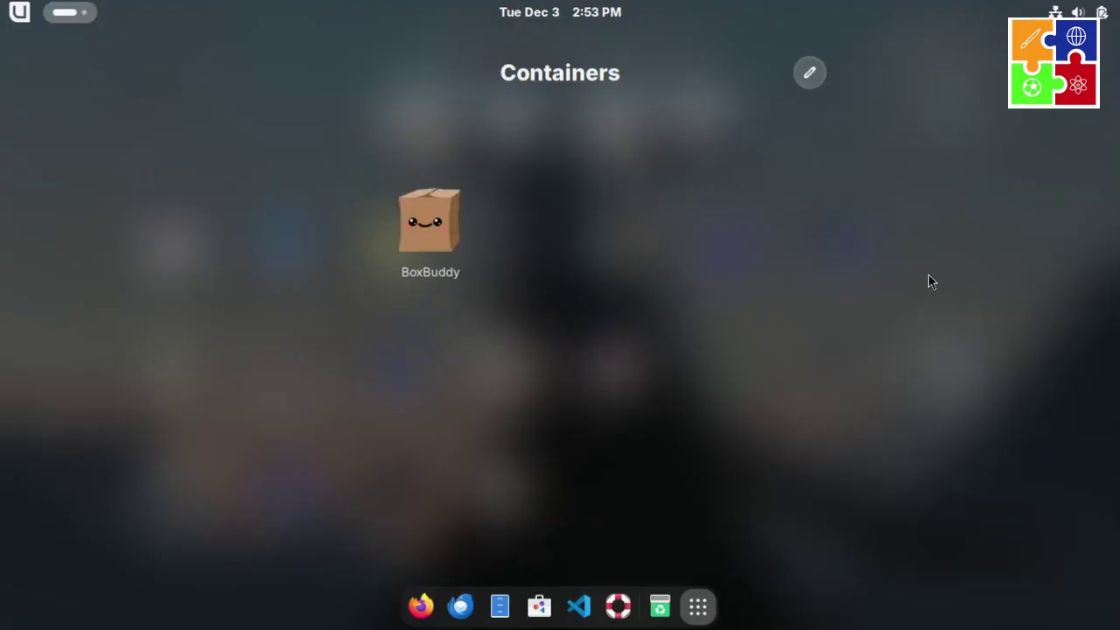
{"action": "left_click", "coordinate": [442, 229]}
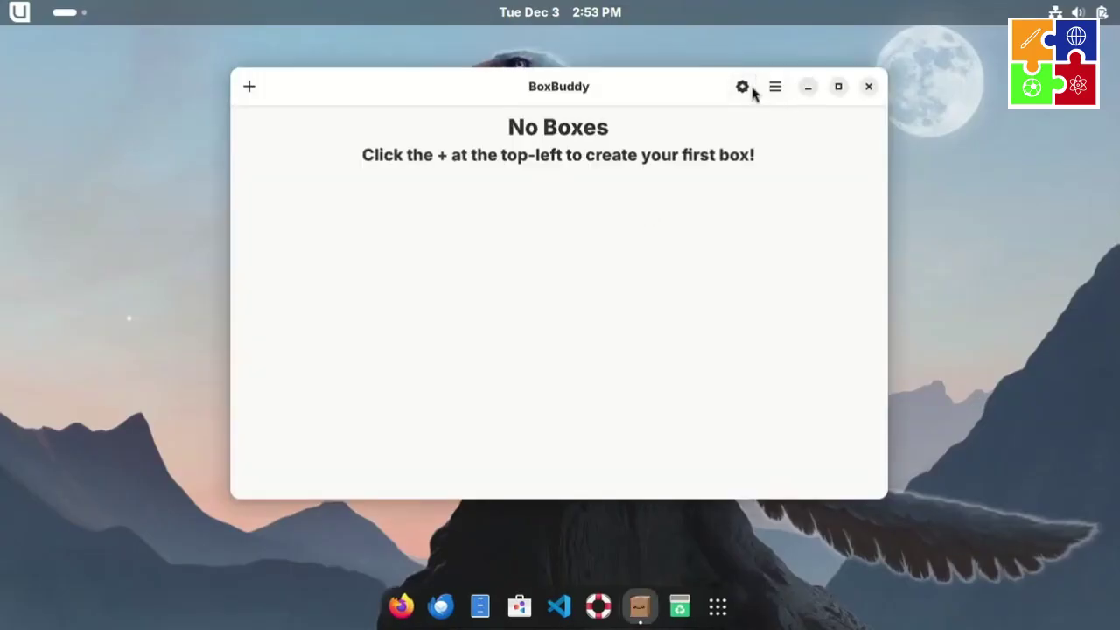
{"action": "left_click", "coordinate": [778, 91]}
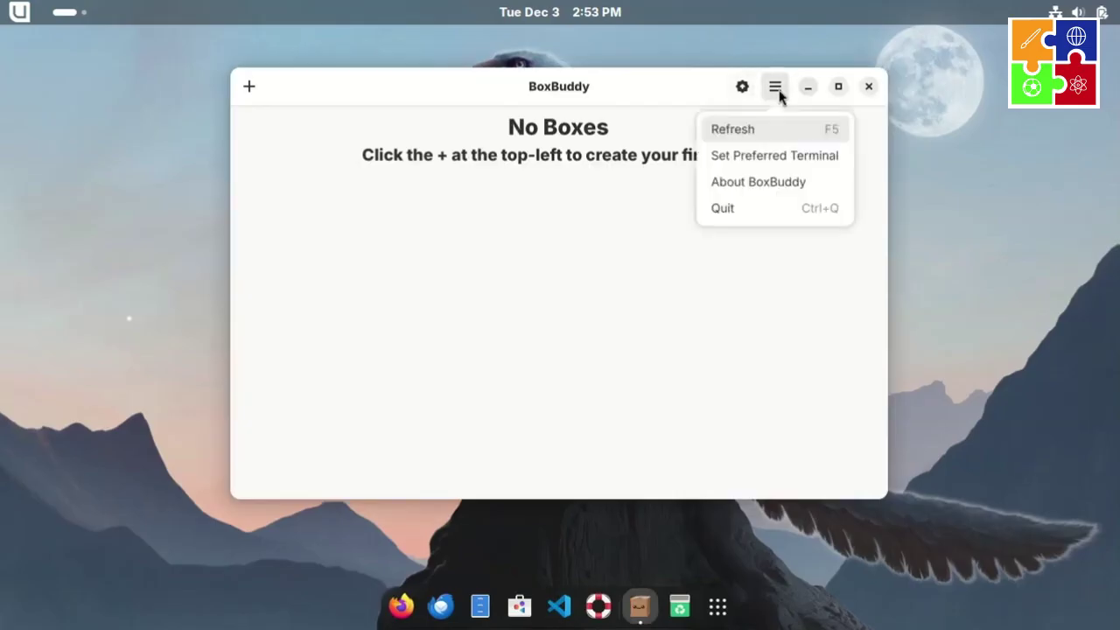
{"action": "left_click", "coordinate": [760, 192]}
{"action": "left_click", "coordinate": [568, 320]}
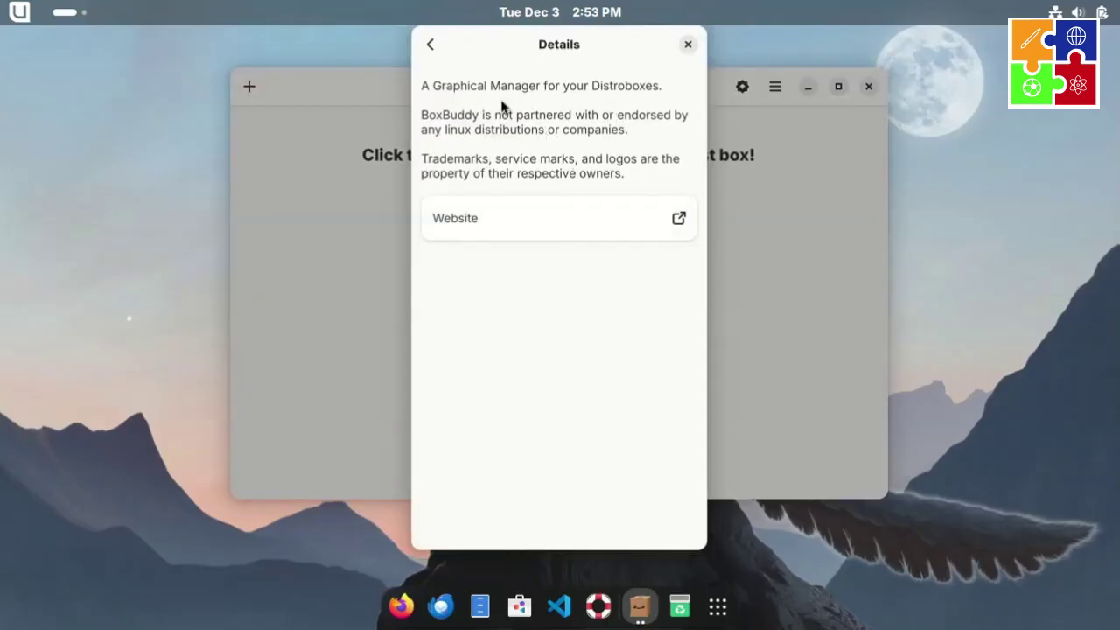
{"action": "left_click", "coordinate": [687, 44]}
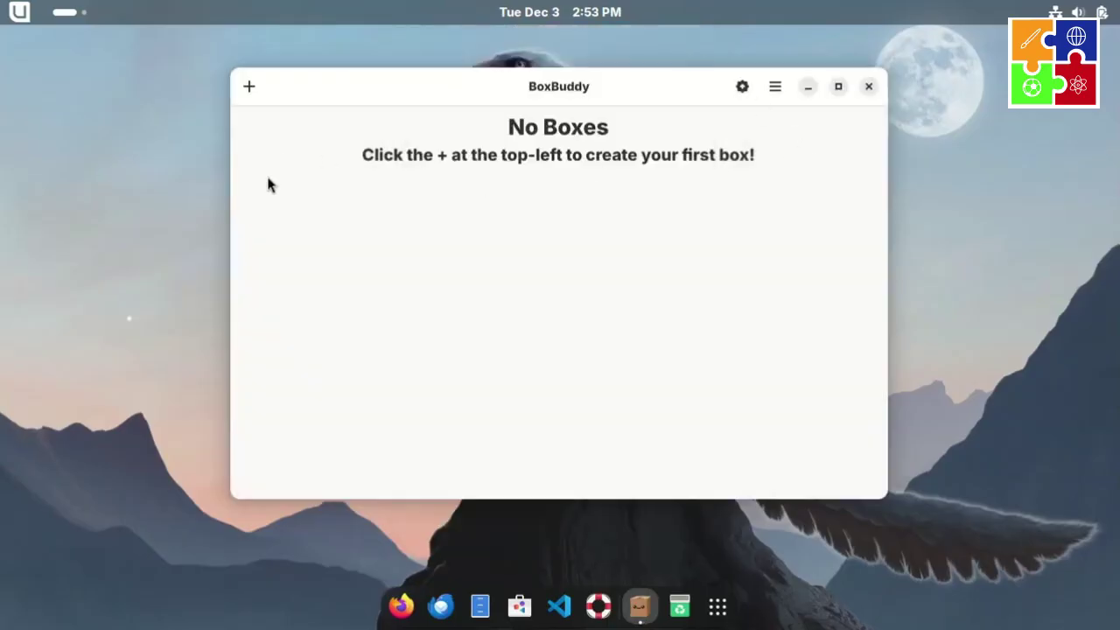
{"action": "left_click", "coordinate": [871, 85]}
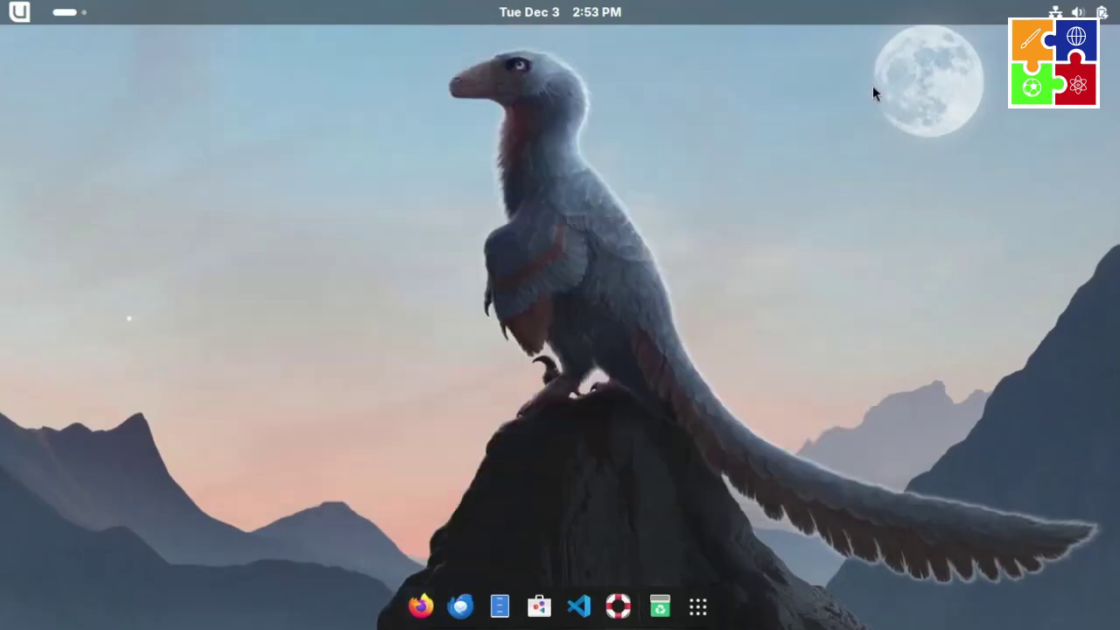
- Open Podman Desktop from the Development app folder, look through its dashboard, and close it
{"action": "left_click", "coordinate": [697, 606]}
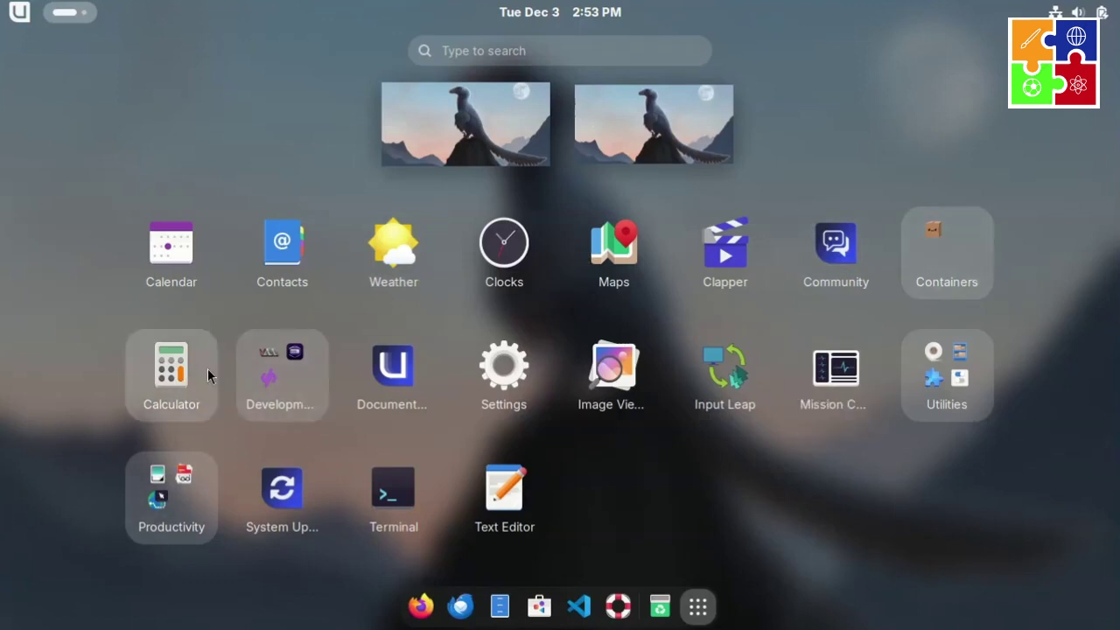
{"action": "left_click", "coordinate": [300, 389]}
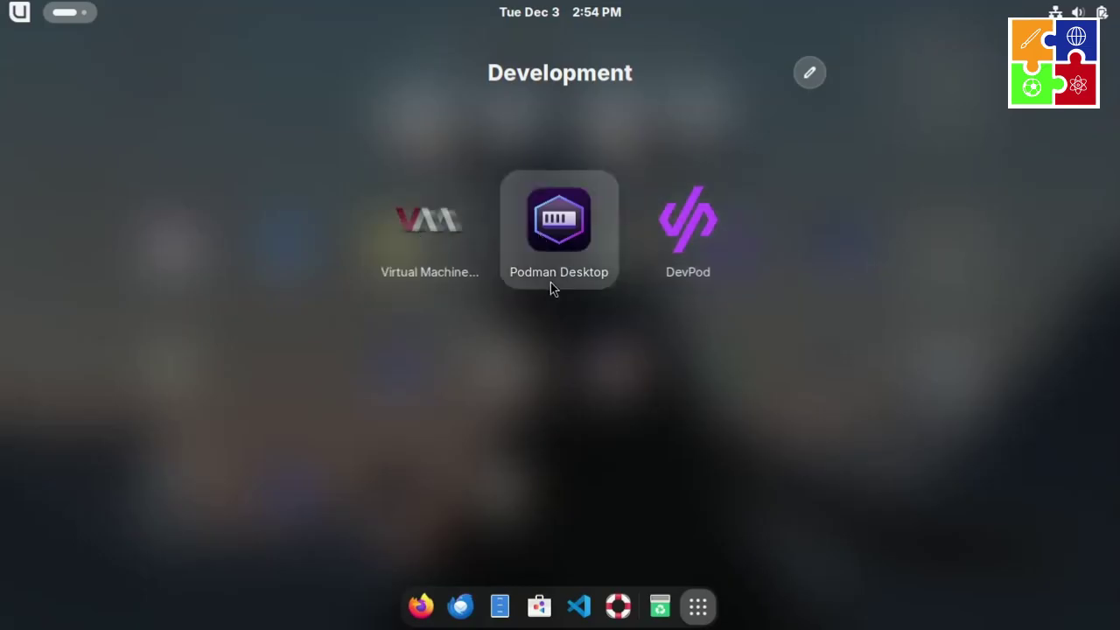
{"action": "left_click", "coordinate": [537, 230]}
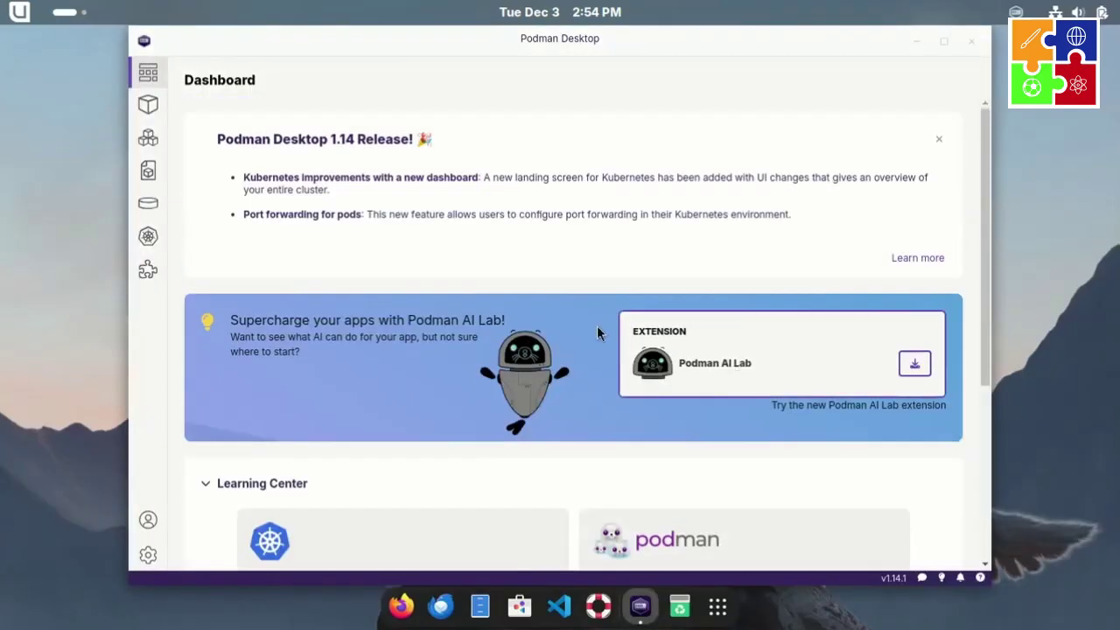
{"action": "scroll", "coordinate": [539, 296], "scroll_direction": "down", "scroll_amount": 5}
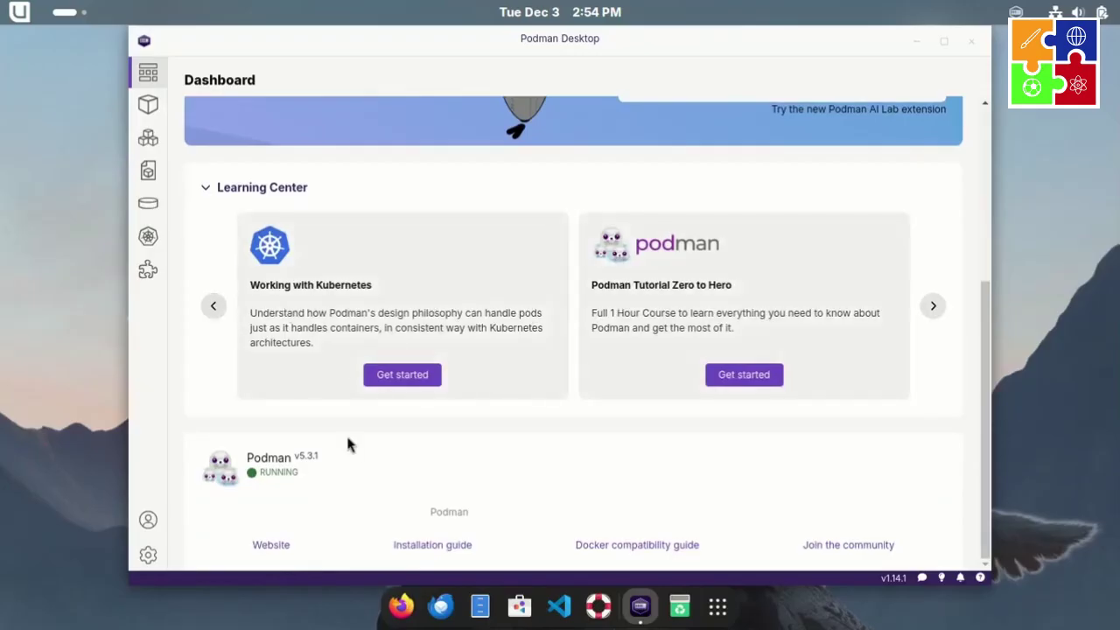
{"action": "left_click", "coordinate": [970, 43]}
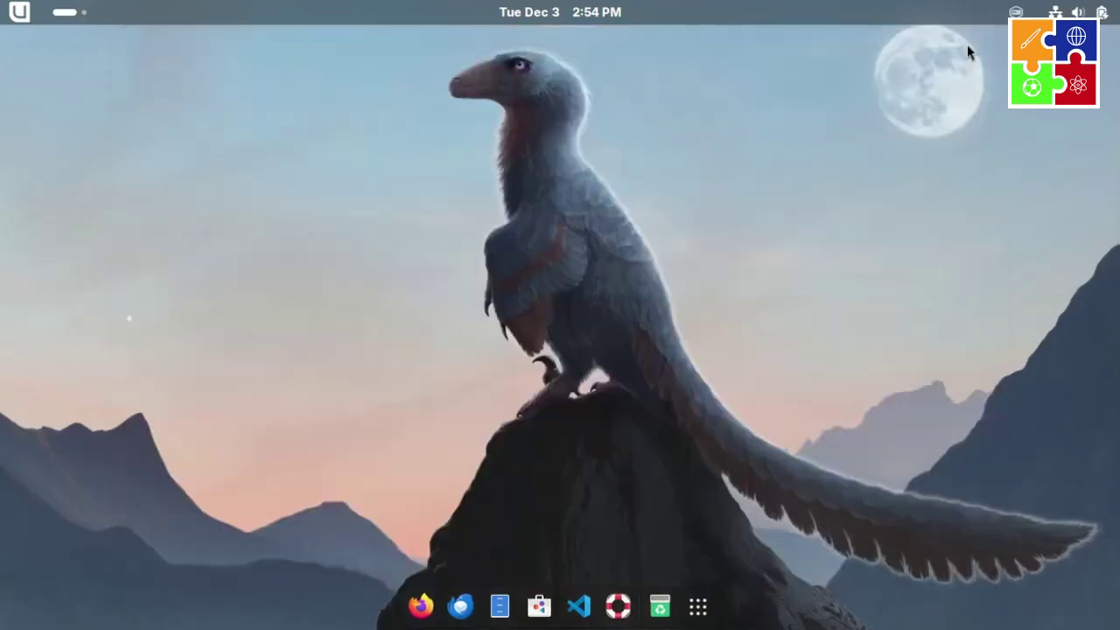
- Open Input Leap, view its About information, and close the application
{"action": "left_click", "coordinate": [705, 613]}
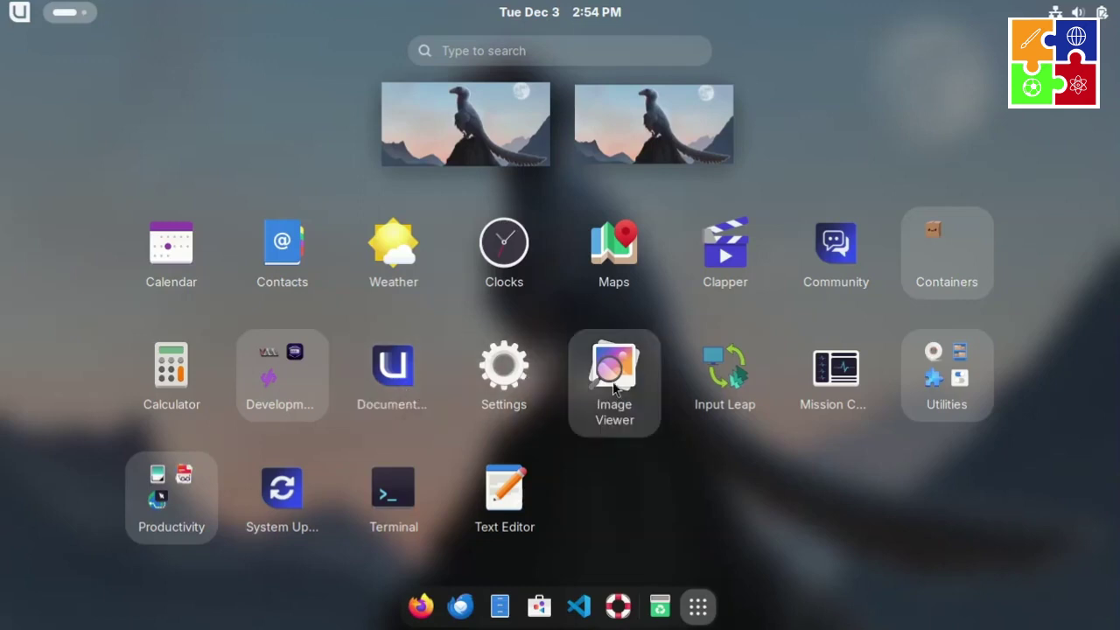
{"action": "left_click", "coordinate": [739, 374]}
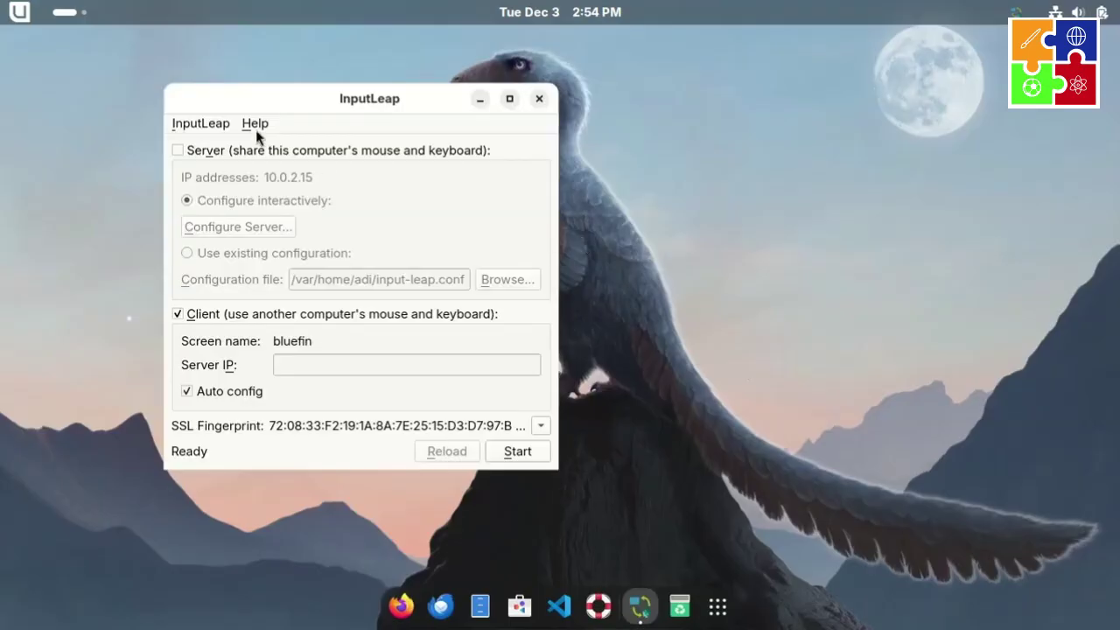
{"action": "left_click", "coordinate": [255, 126]}
{"action": "left_click", "coordinate": [300, 145]}
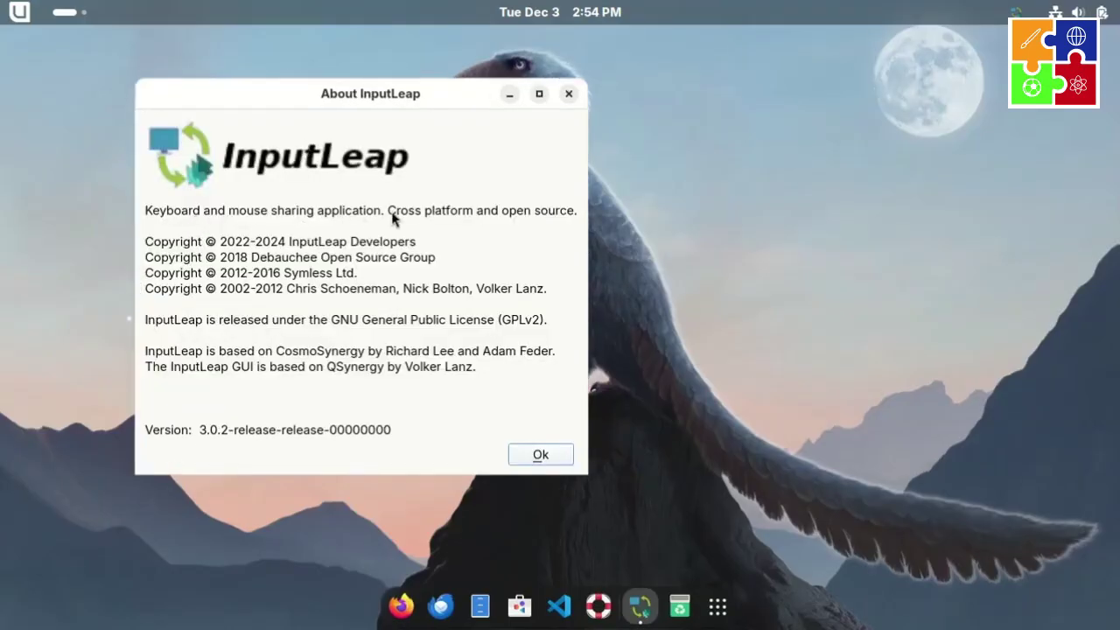
{"action": "left_click", "coordinate": [541, 456]}
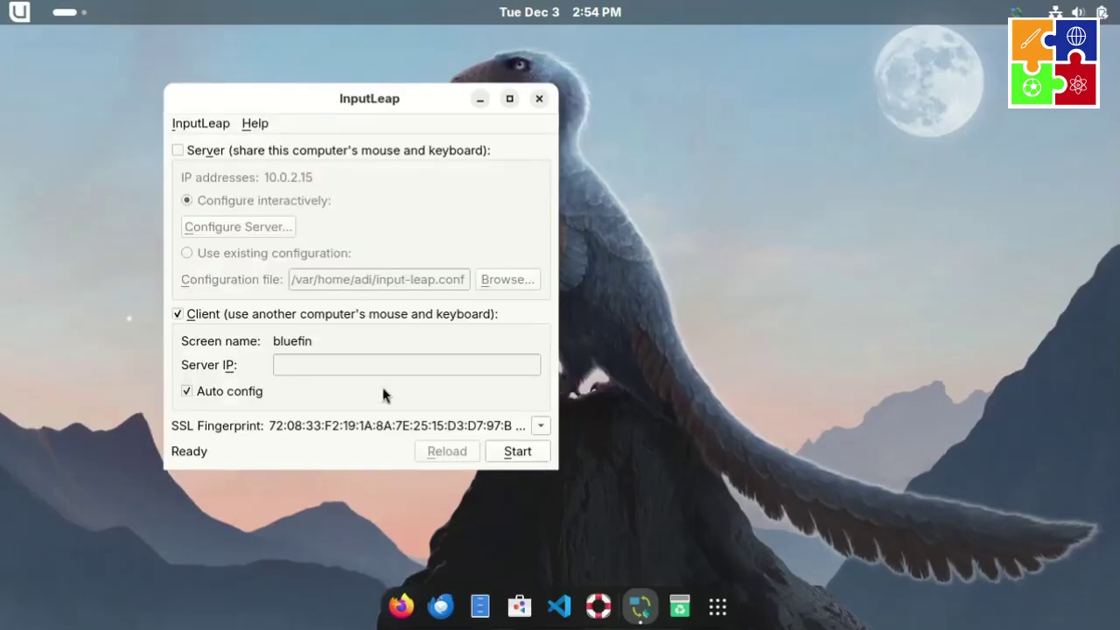
{"action": "left_click", "coordinate": [540, 100]}
- Open Mission Center on its CPU performance view, and move and enlarge the window to show the full details
{"action": "left_click", "coordinate": [698, 606]}
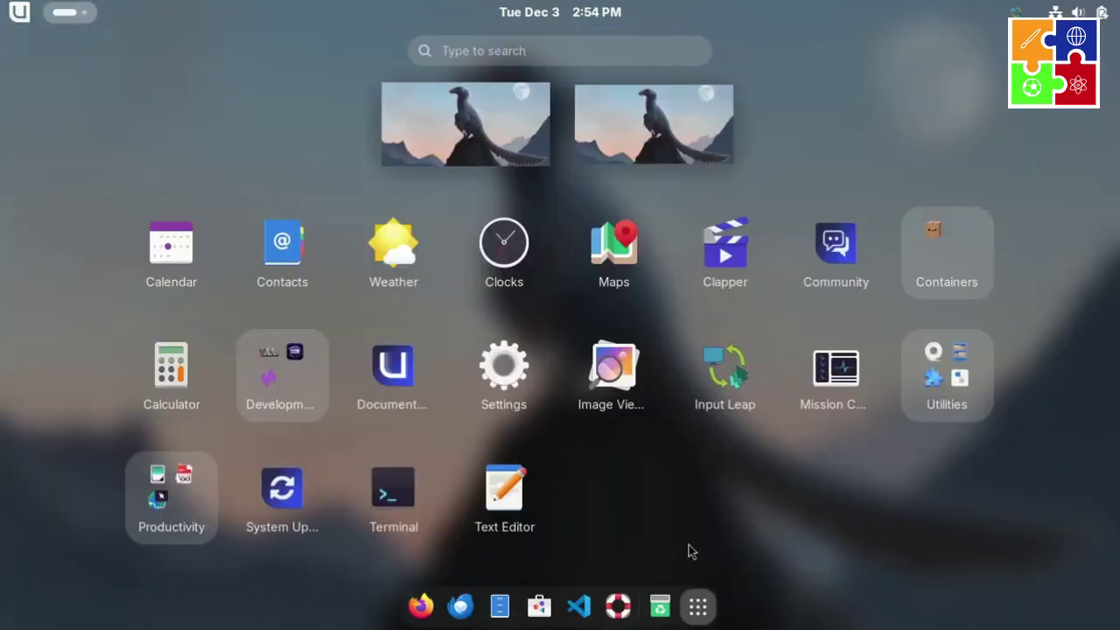
{"action": "left_click", "coordinate": [833, 374]}
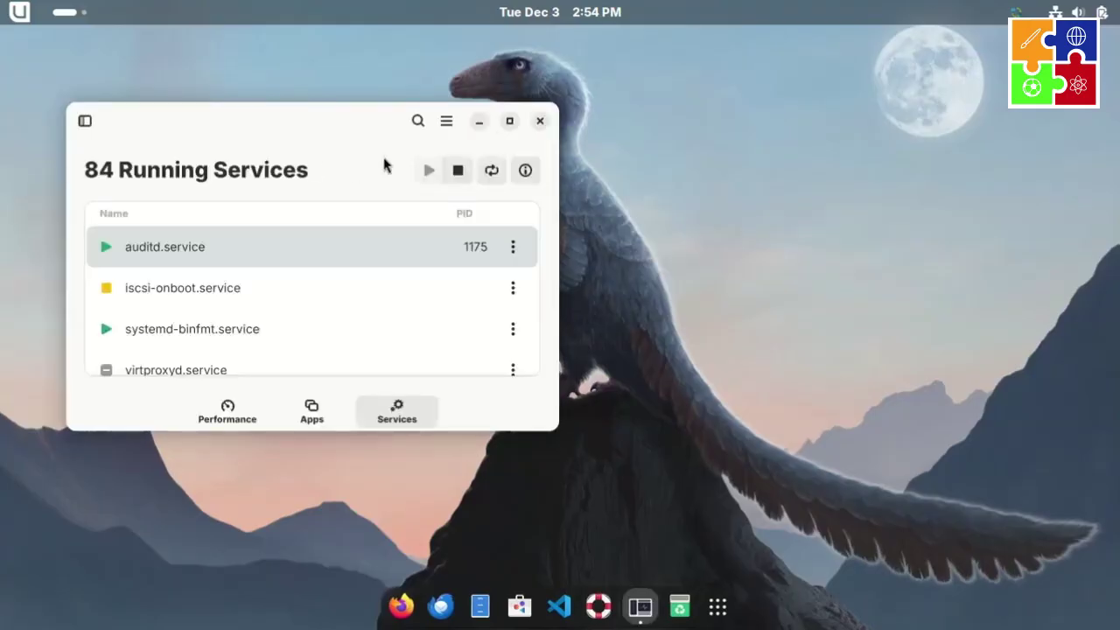
{"action": "left_click", "coordinate": [220, 414]}
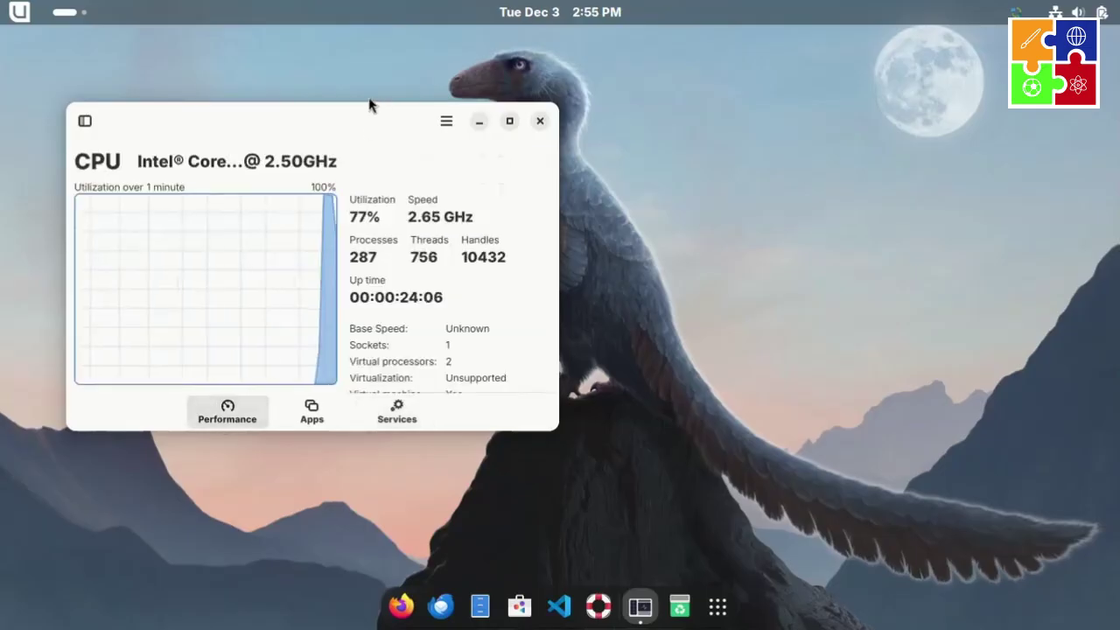
{"action": "left_click_drag", "start_coordinate": [343, 107], "coordinate": [496, 75]}
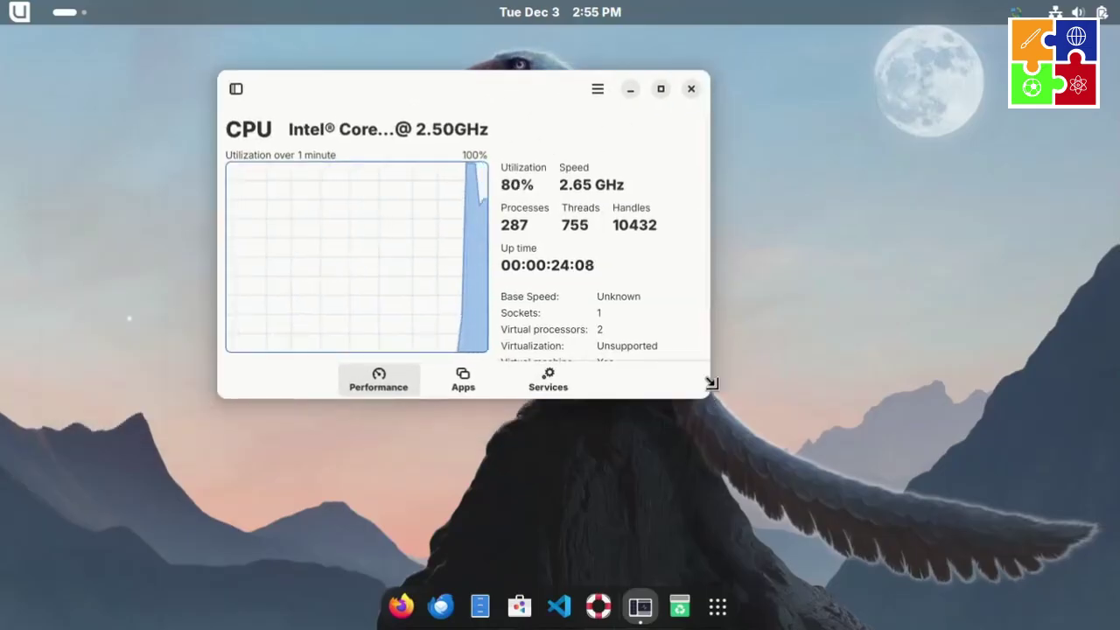
{"action": "left_click_drag", "start_coordinate": [710, 385], "coordinate": [903, 538]}
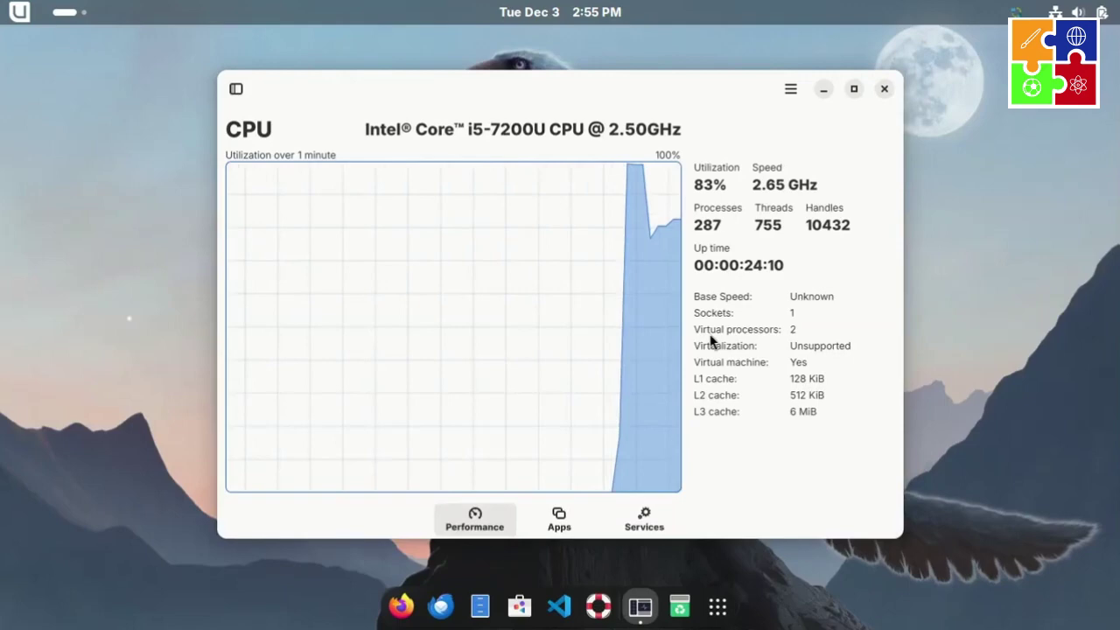
- Look through Mission Center's running apps and processes, and its list of services
{"action": "left_click", "coordinate": [560, 524]}
{"action": "scroll", "coordinate": [395, 305], "scroll_direction": "down", "scroll_amount": 4}
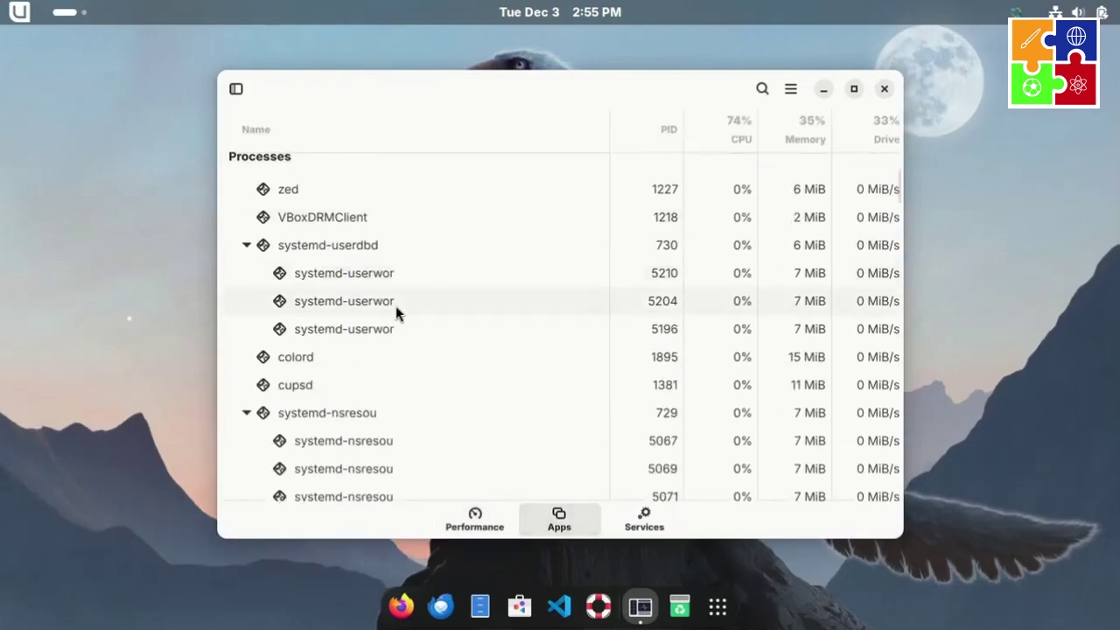
{"action": "scroll", "coordinate": [665, 245], "scroll_direction": "up", "scroll_amount": 4}
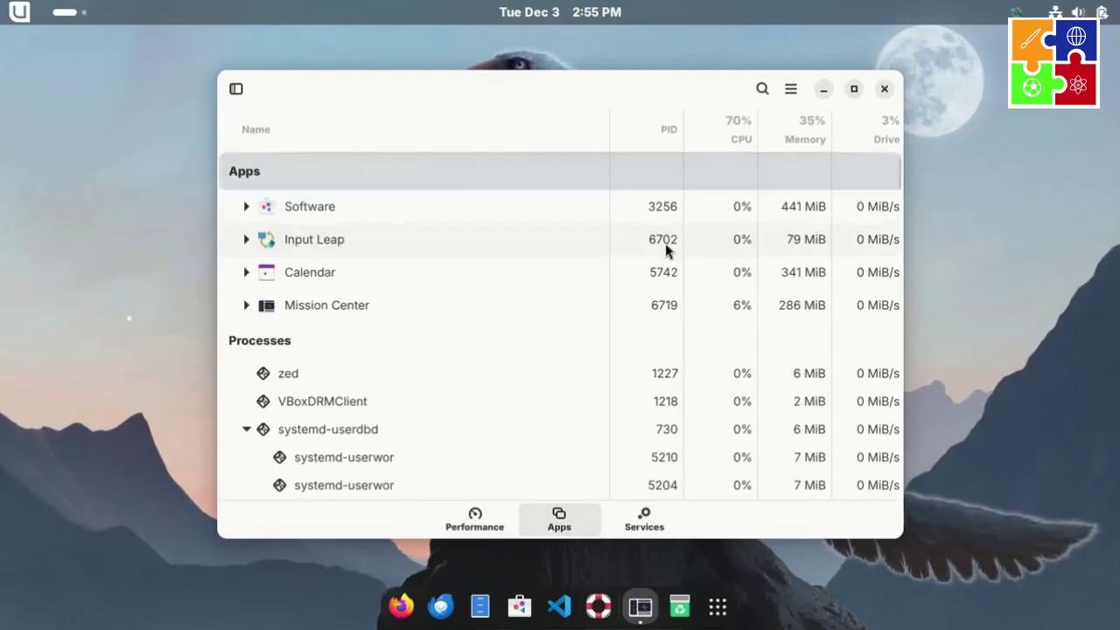
{"action": "left_click", "coordinate": [641, 516]}
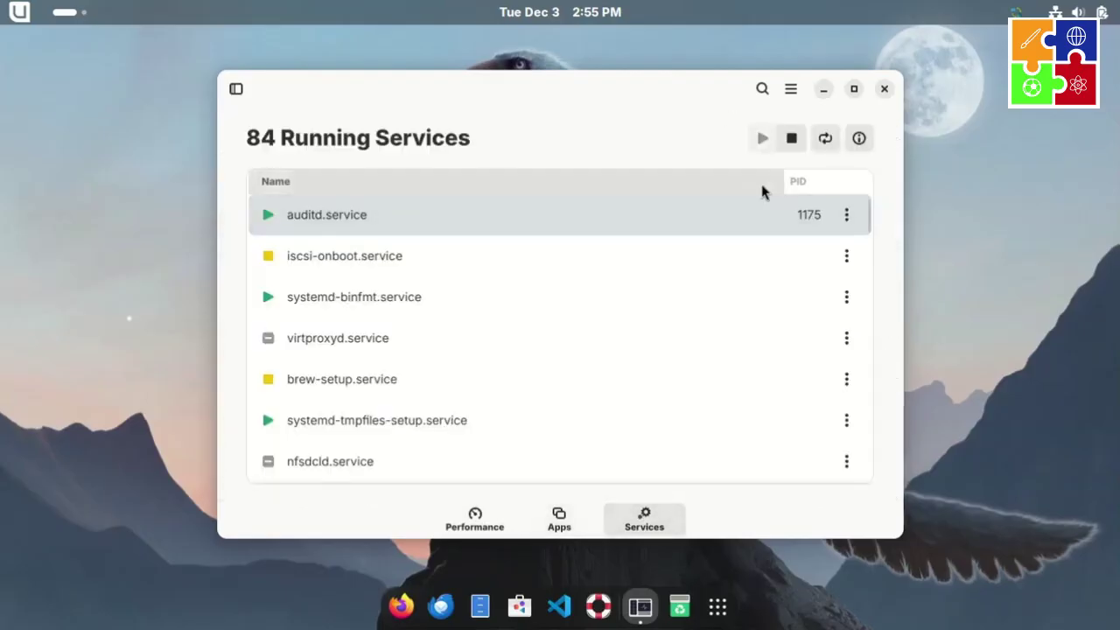
- View Mission Center's About information and close the application
{"action": "left_click", "coordinate": [790, 88]}
{"action": "left_click", "coordinate": [754, 231]}
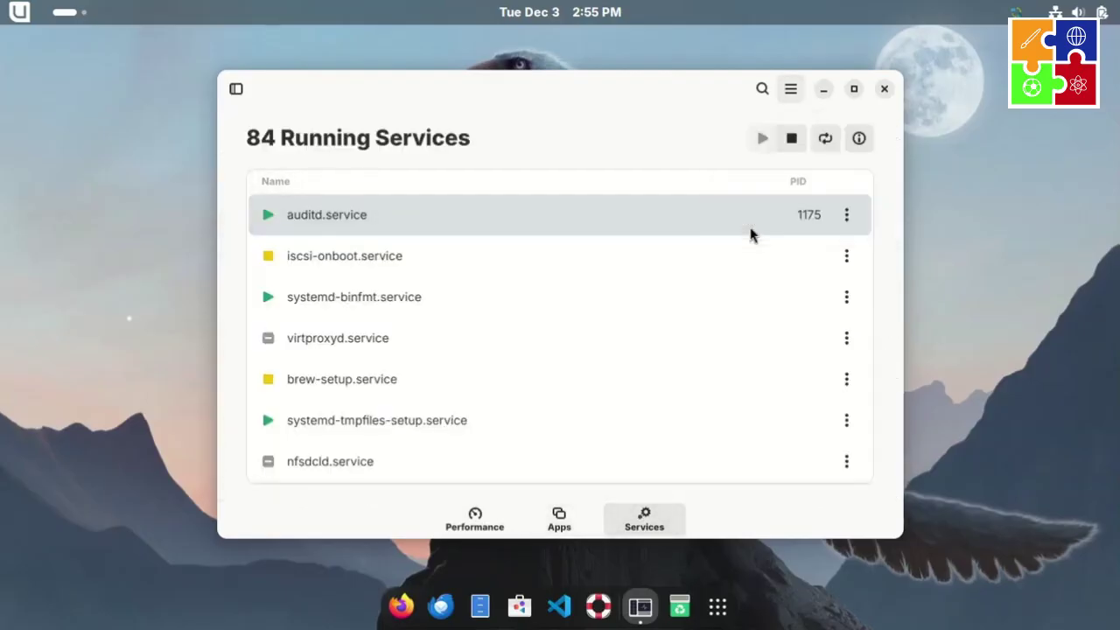
{"action": "scroll", "coordinate": [657, 388], "scroll_direction": "down", "scroll_amount": 2}
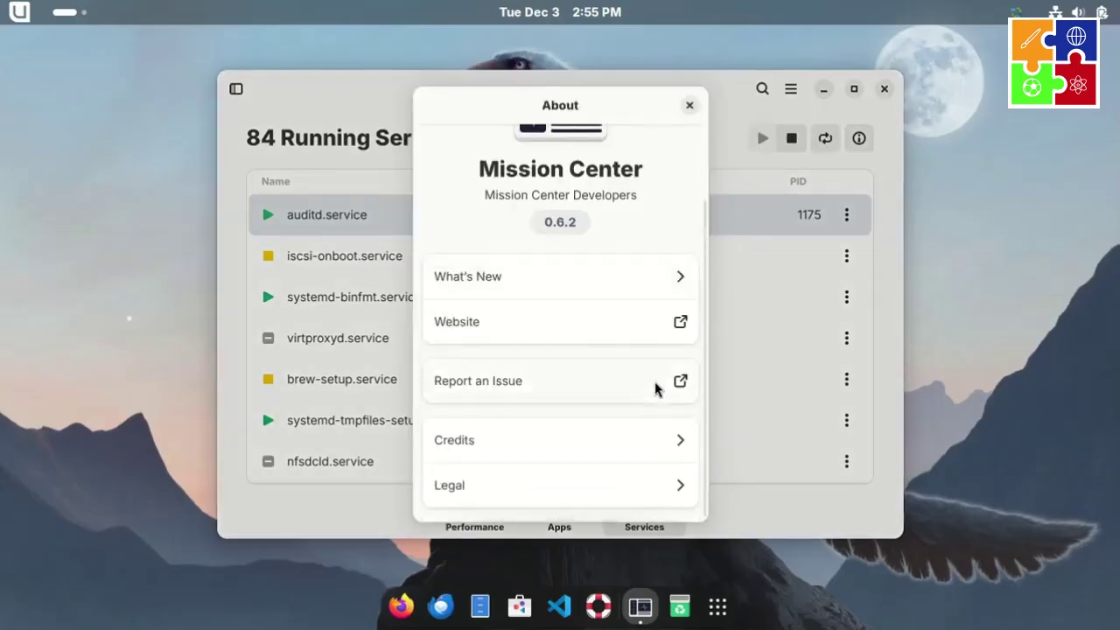
{"action": "scroll", "coordinate": [583, 342], "scroll_direction": "up", "scroll_amount": 2}
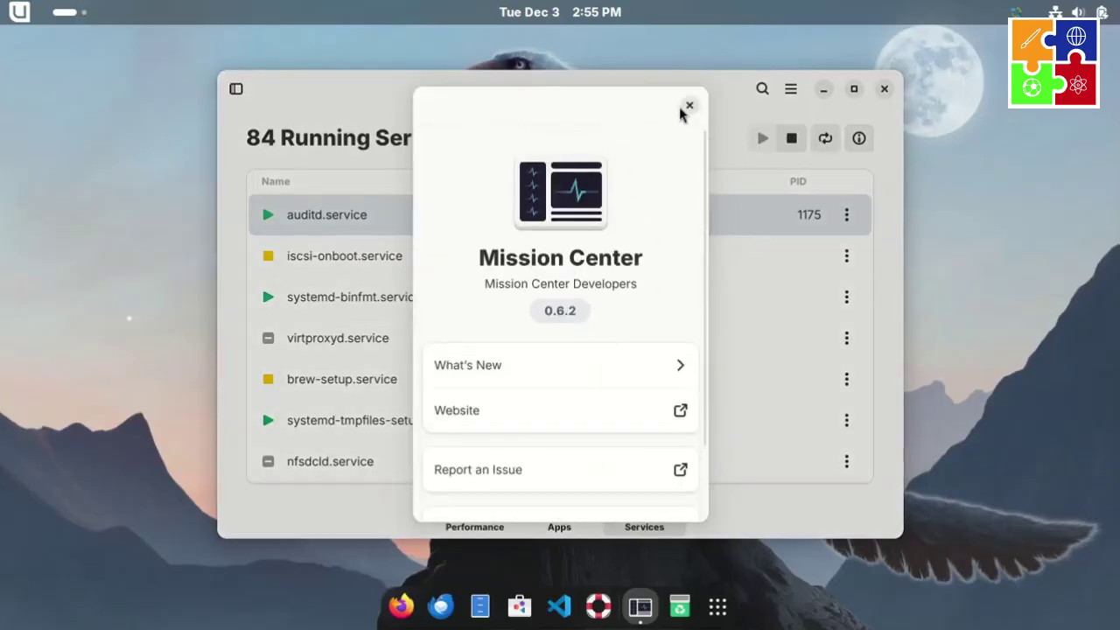
{"action": "left_click", "coordinate": [690, 105]}
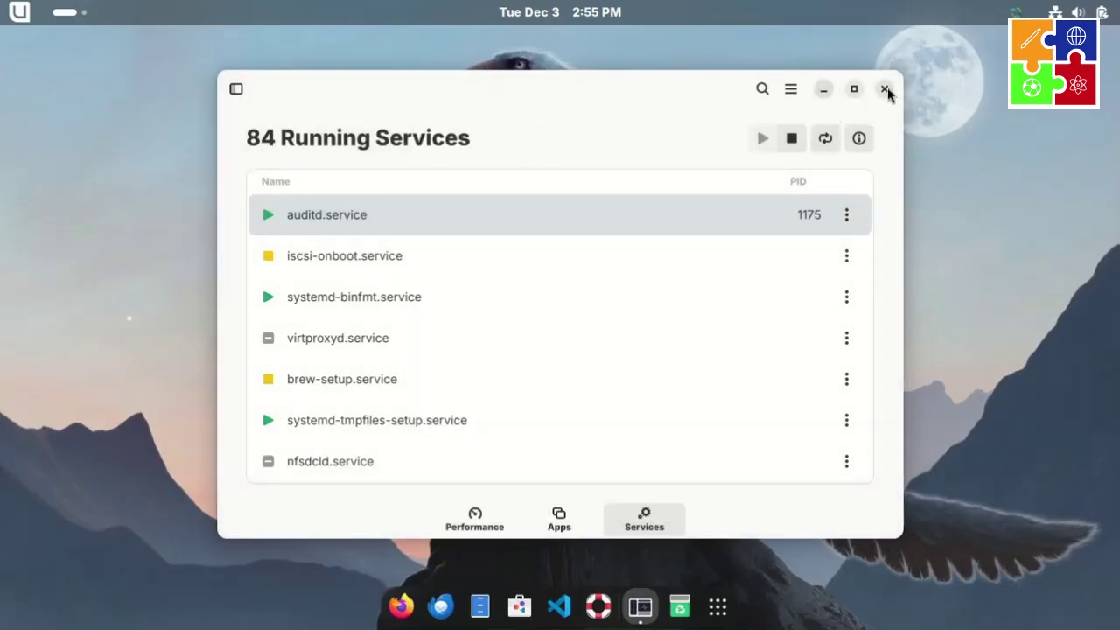
{"action": "left_click", "coordinate": [885, 89]}
- Browse both pages of applications in the Utilities app folder
{"action": "left_click", "coordinate": [697, 610]}
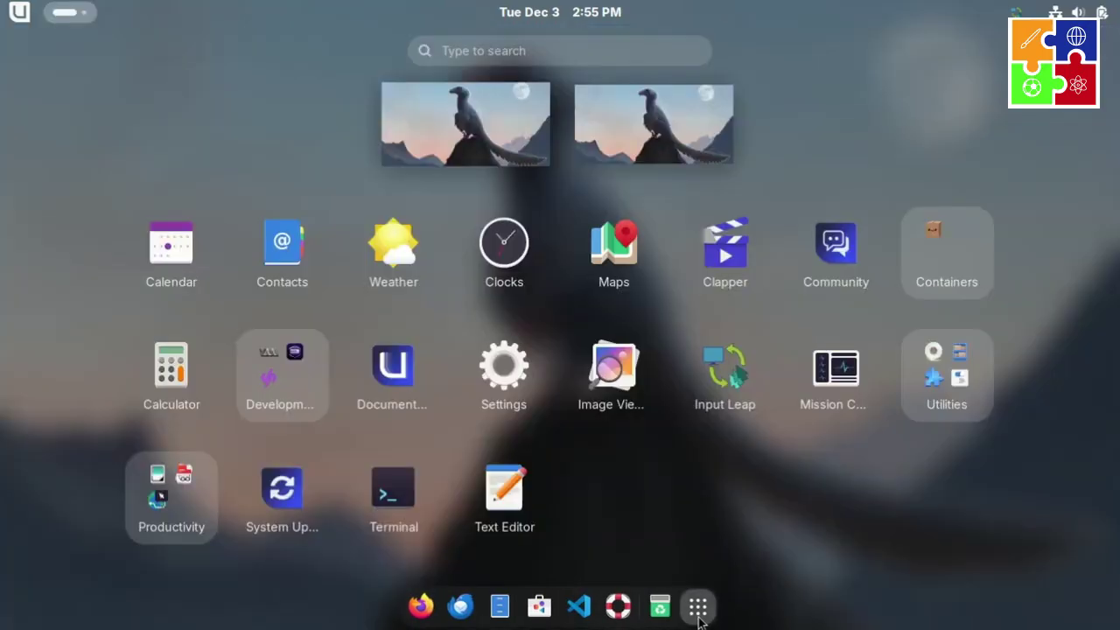
{"action": "left_click", "coordinate": [947, 384]}
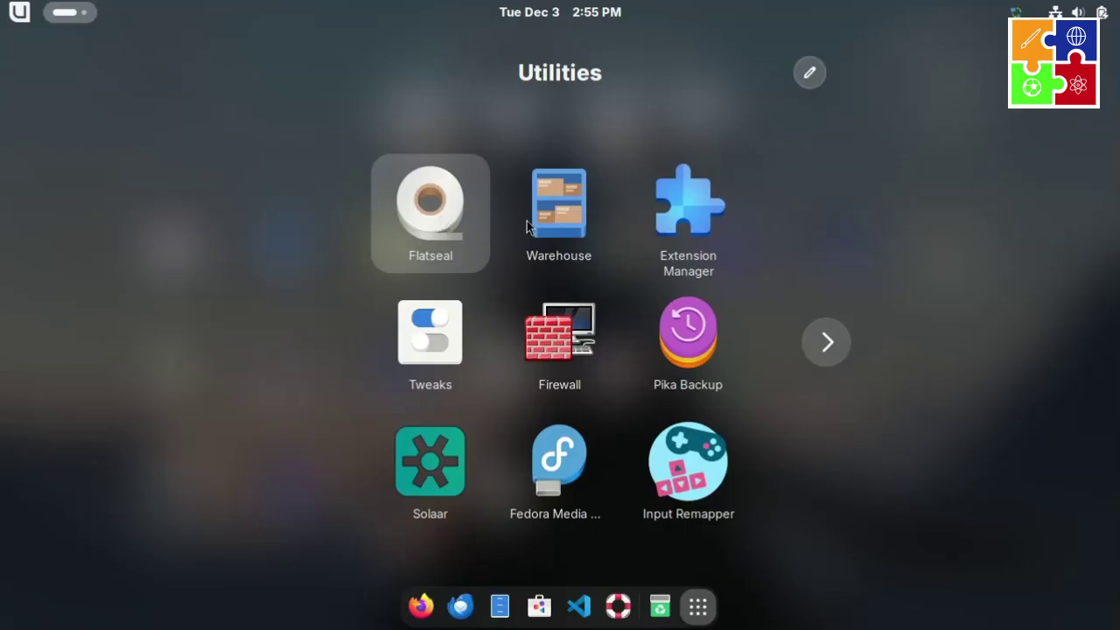
{"action": "scroll", "coordinate": [624, 223], "scroll_direction": "down", "scroll_amount": 1}
{"action": "scroll", "coordinate": [624, 222], "scroll_direction": "up", "scroll_amount": 1}
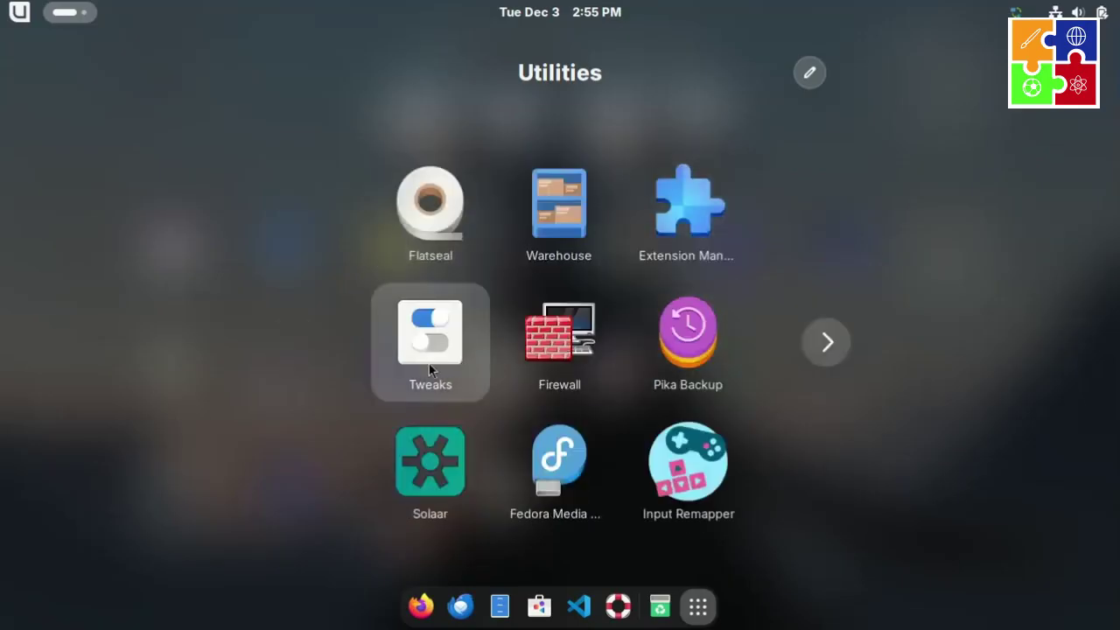
{"action": "scroll", "coordinate": [695, 350], "scroll_direction": "down", "scroll_amount": 1}
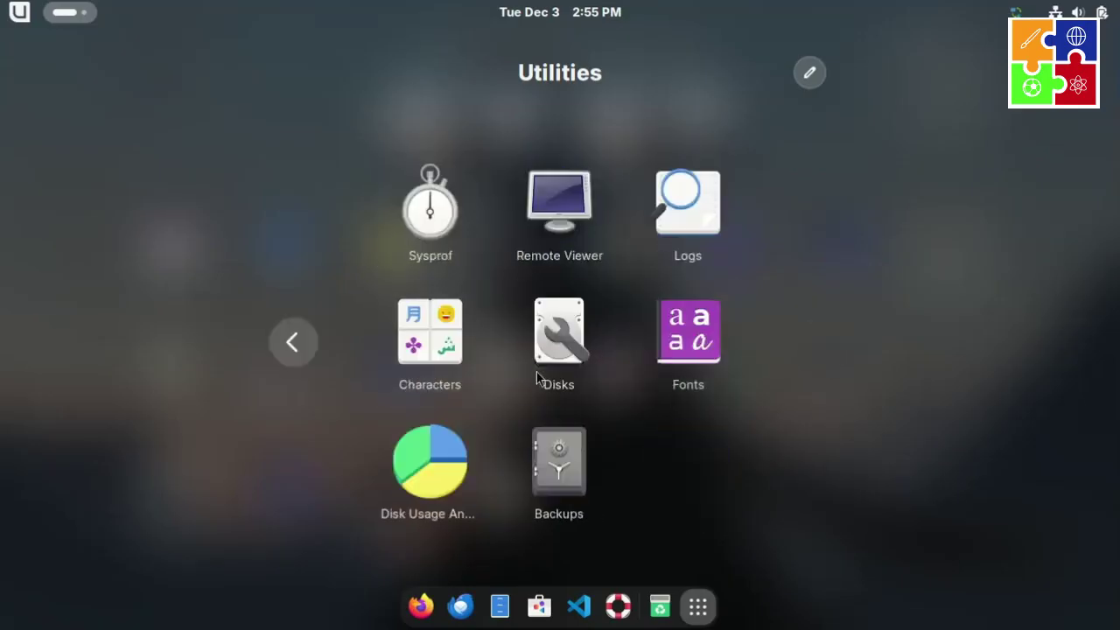
{"action": "scroll", "coordinate": [536, 372], "scroll_direction": "up", "scroll_amount": 1}
- Open Solaar from the Utilities folder, view its About information, and close the application
{"action": "left_click", "coordinate": [439, 496]}
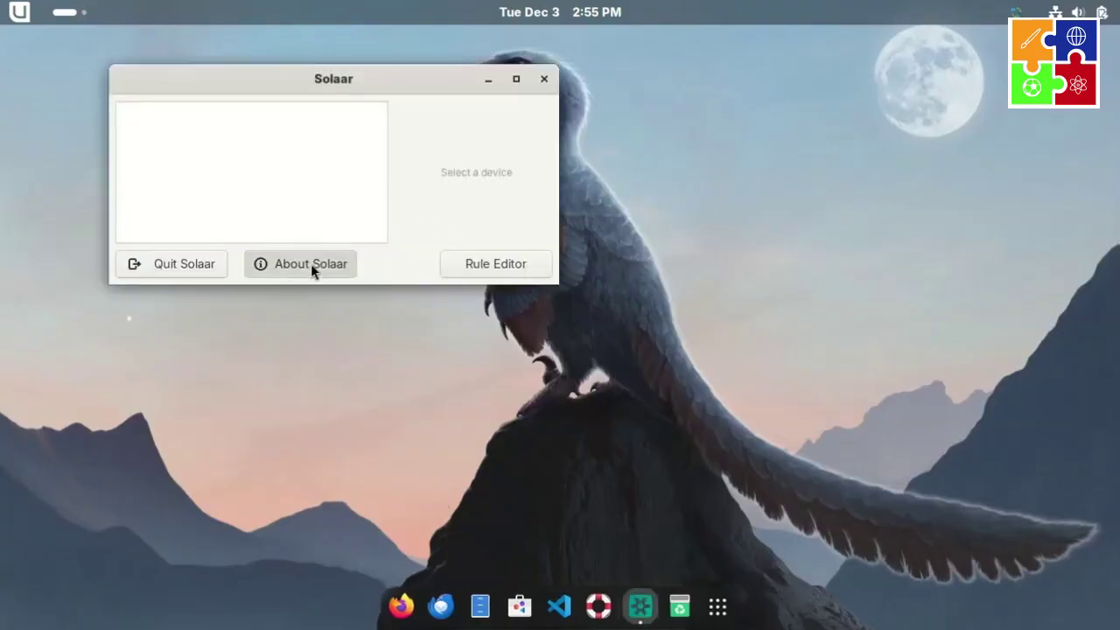
{"action": "left_click", "coordinate": [311, 264]}
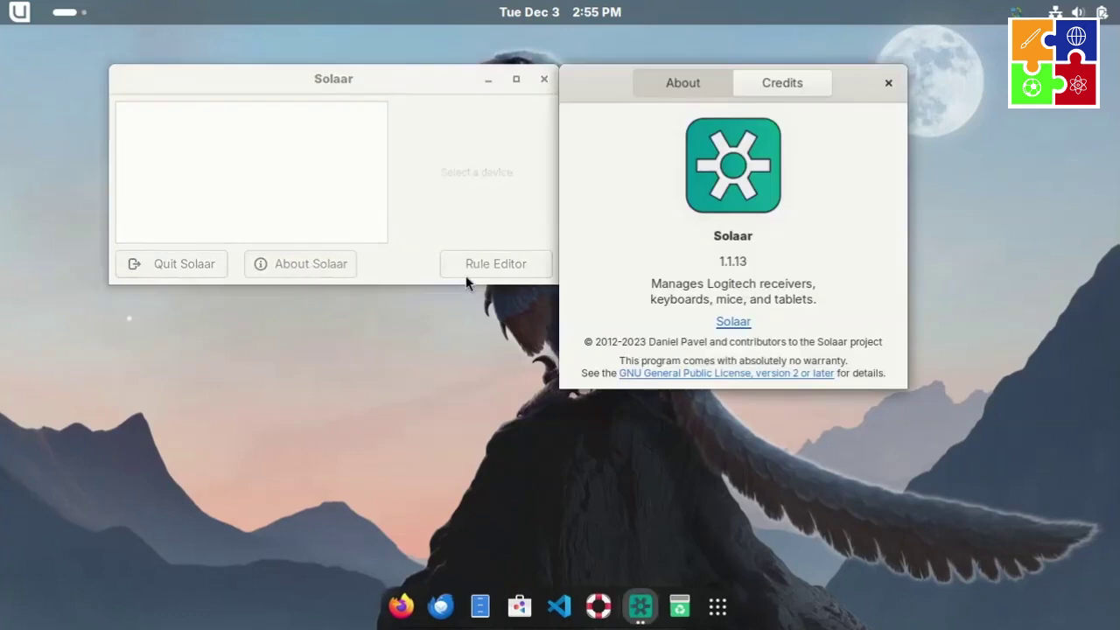
{"action": "left_click", "coordinate": [889, 83]}
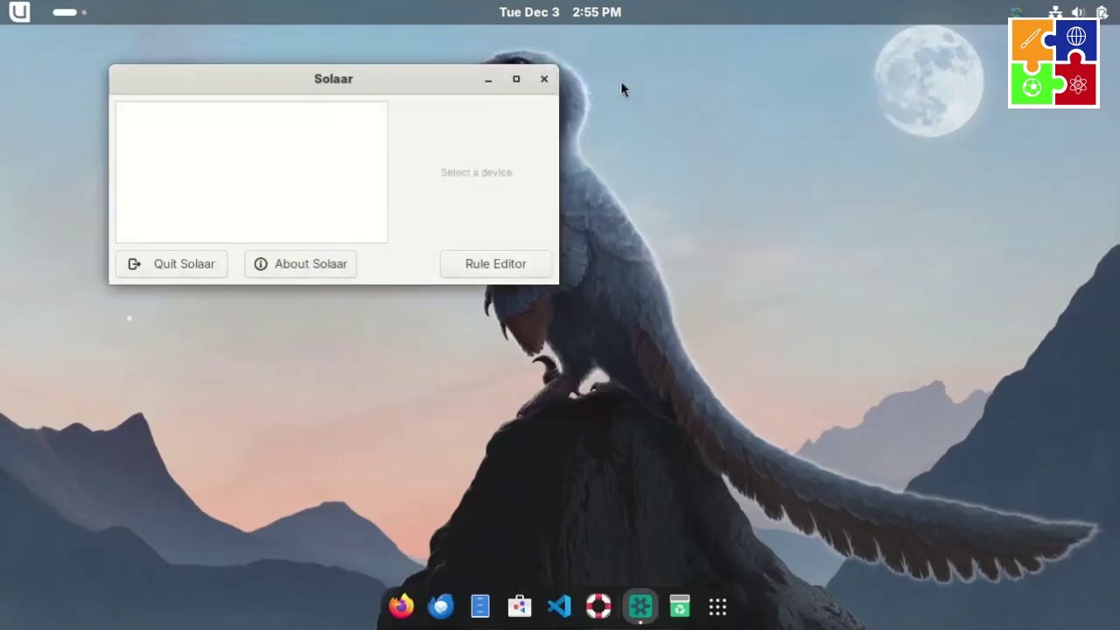
{"action": "left_click", "coordinate": [543, 78]}
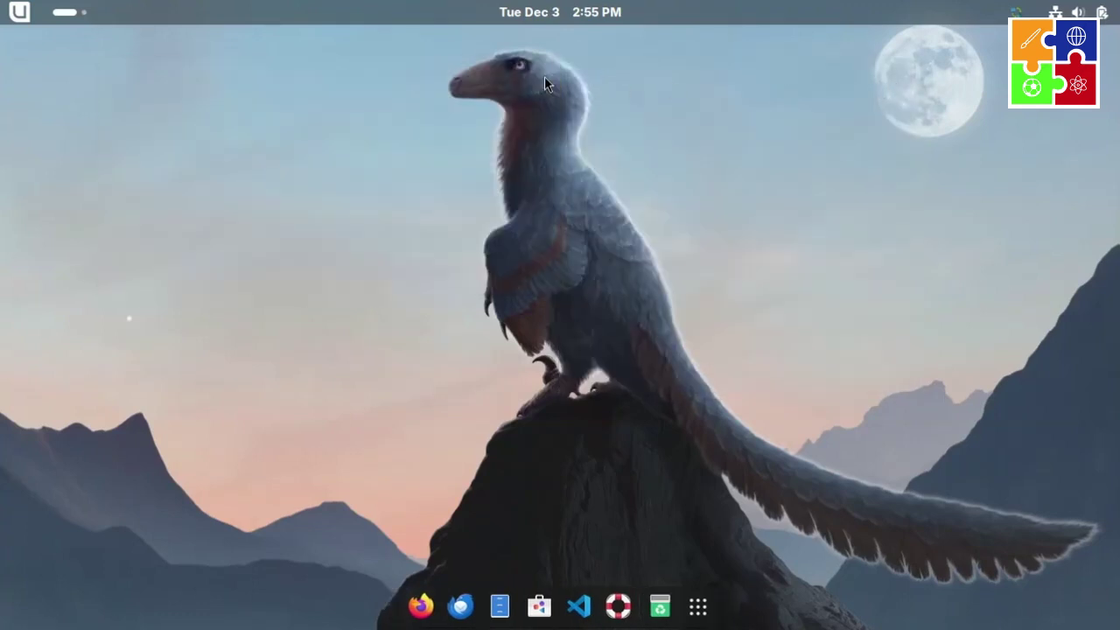
- Look through both pages of the Utilities app folder and open Tweaks from it
{"action": "left_click", "coordinate": [697, 606]}
{"action": "left_click", "coordinate": [960, 398]}
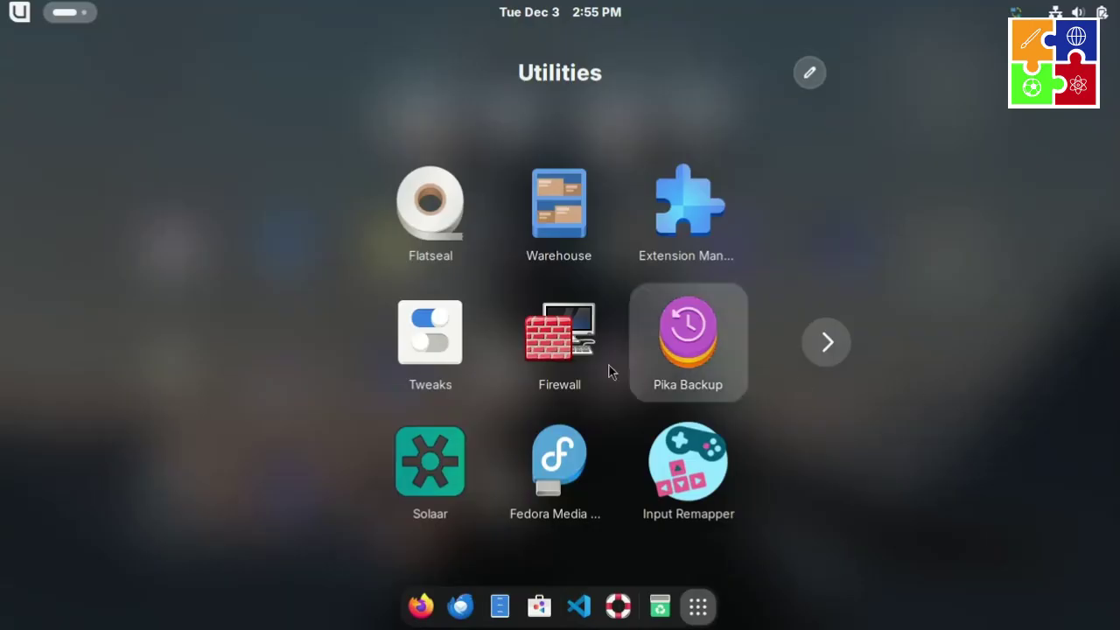
{"action": "scroll", "coordinate": [608, 365], "scroll_direction": "down", "scroll_amount": 1}
{"action": "scroll", "coordinate": [608, 365], "scroll_direction": "up", "scroll_amount": 1}
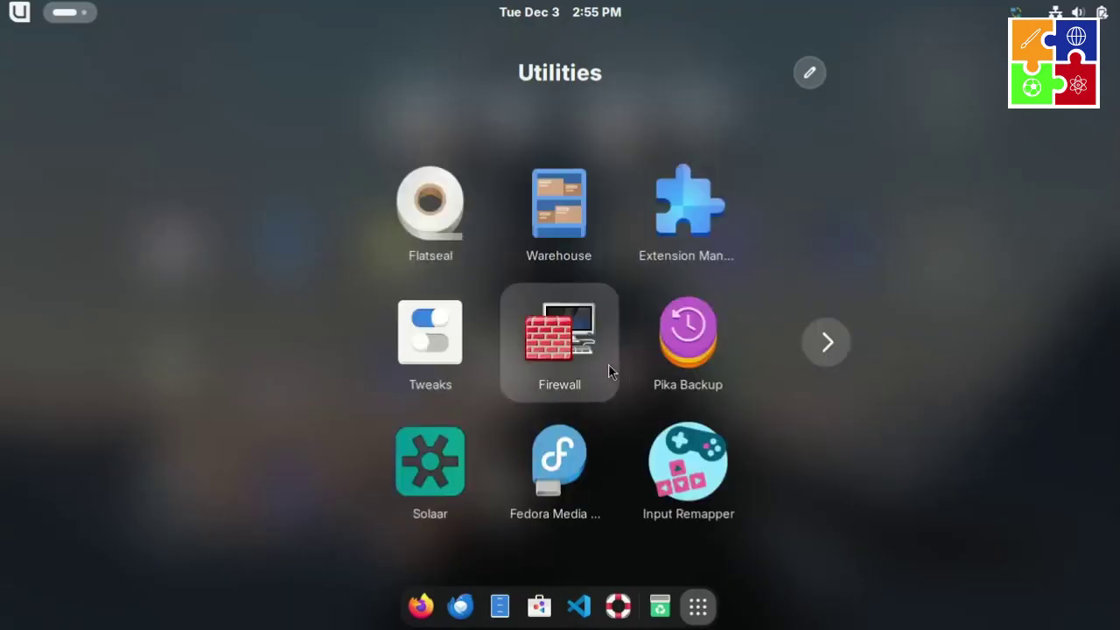
{"action": "left_click", "coordinate": [826, 339]}
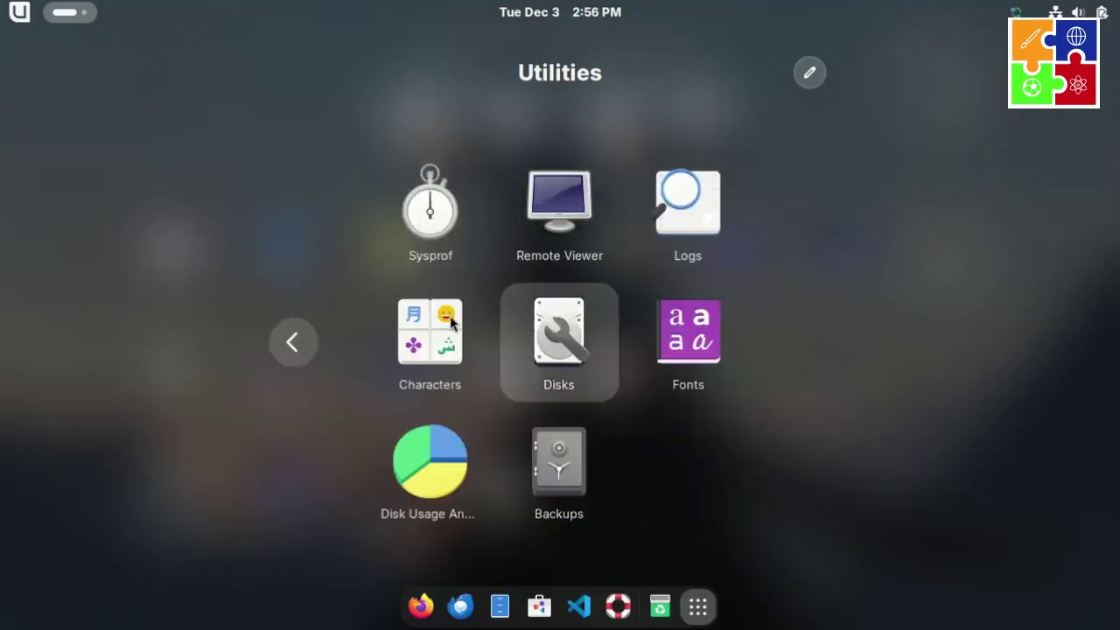
{"action": "left_click", "coordinate": [295, 341]}
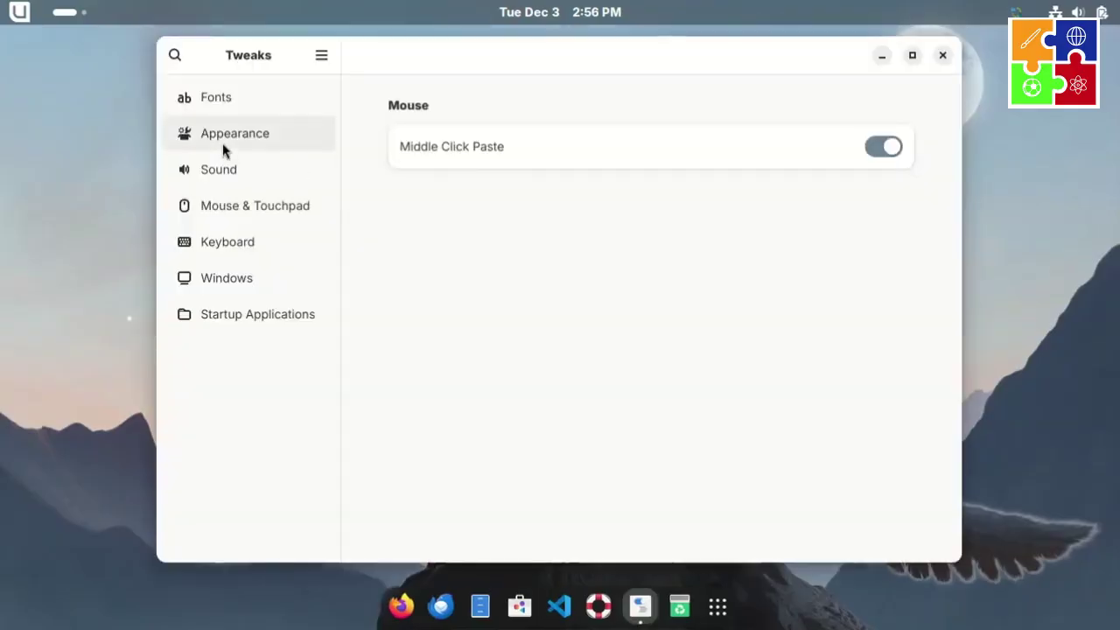
- View the Fonts settings in Tweaks and the font picker for Interface Text, leaving the picker without a selection
{"action": "left_click", "coordinate": [202, 105]}
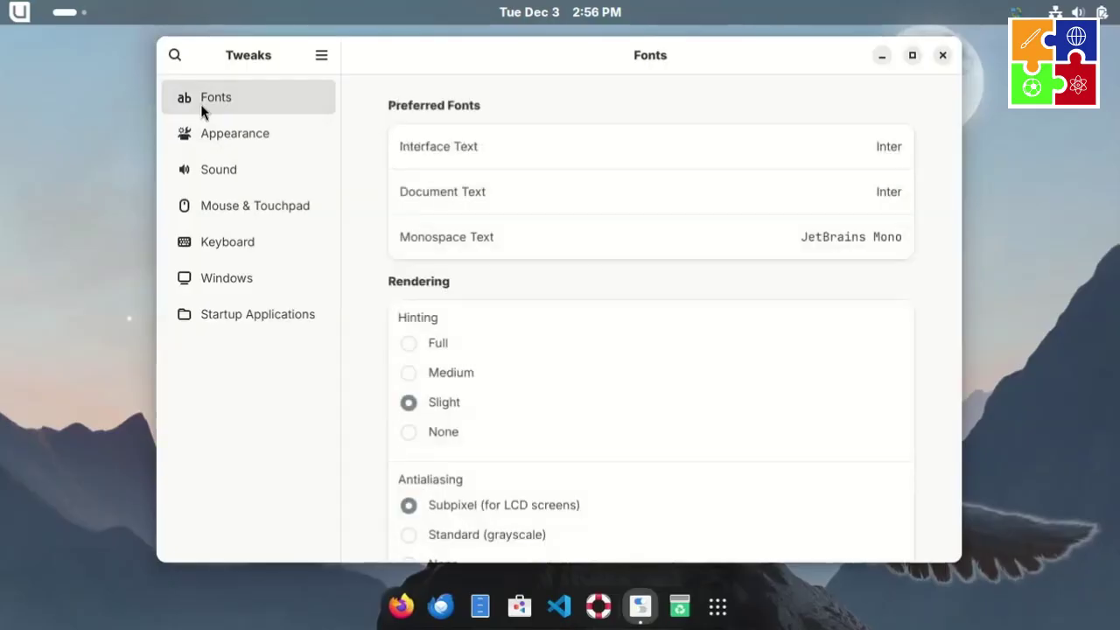
{"action": "left_click", "coordinate": [273, 147]}
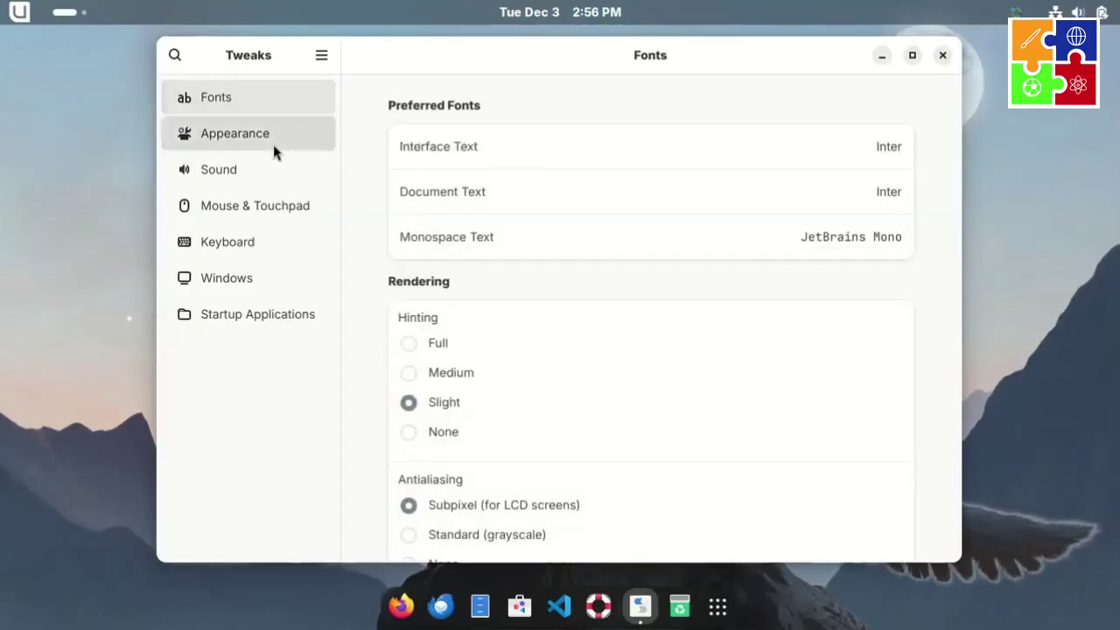
{"action": "left_click", "coordinate": [232, 109]}
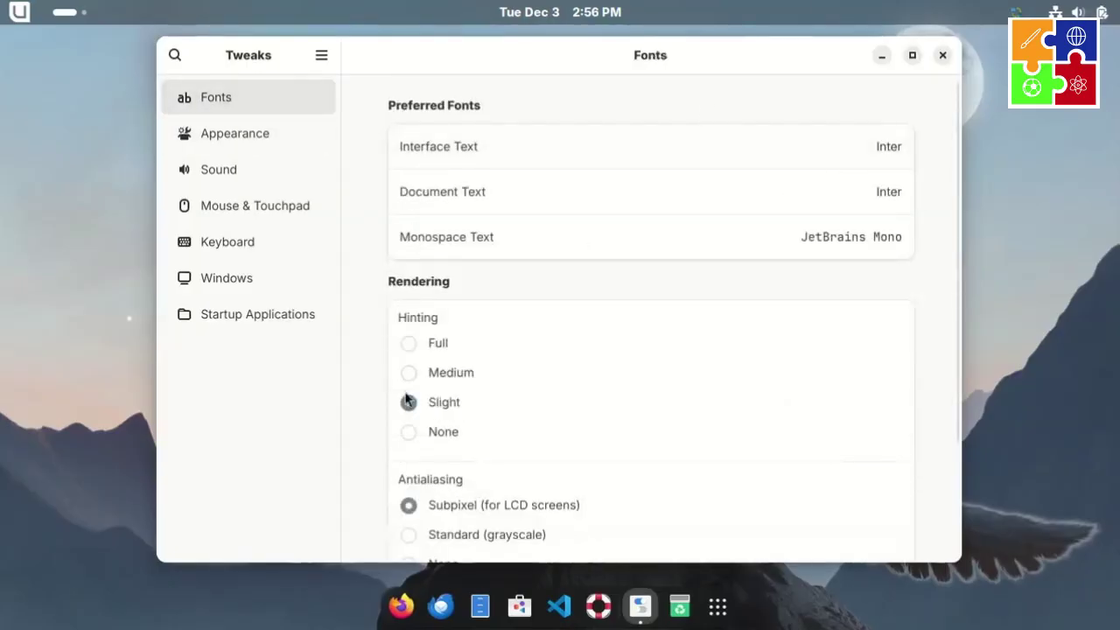
{"action": "left_click", "coordinate": [881, 149]}
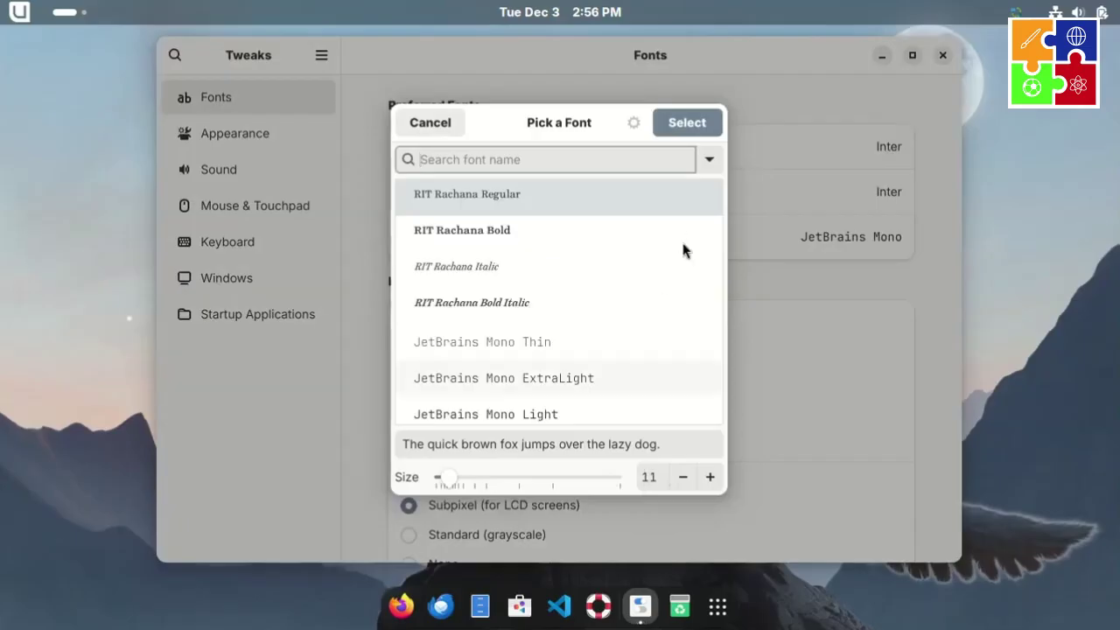
{"action": "left_click", "coordinate": [458, 123]}
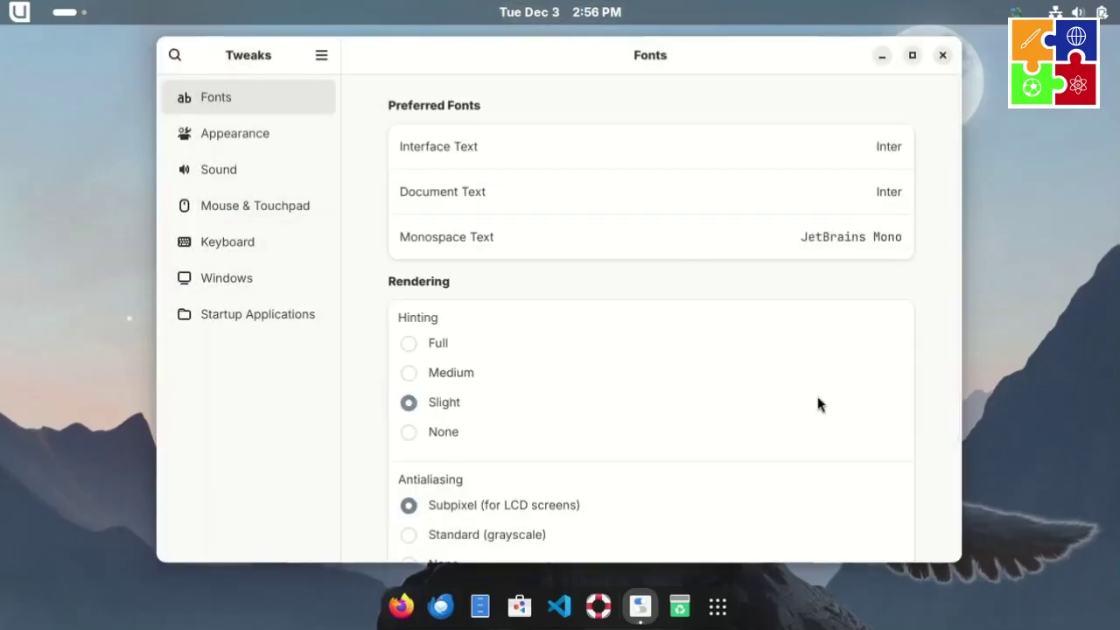
- Try size 10 for the Document Text font without applying it, and close Tweaks
{"action": "left_click", "coordinate": [869, 189]}
{"action": "left_click", "coordinate": [682, 477]}
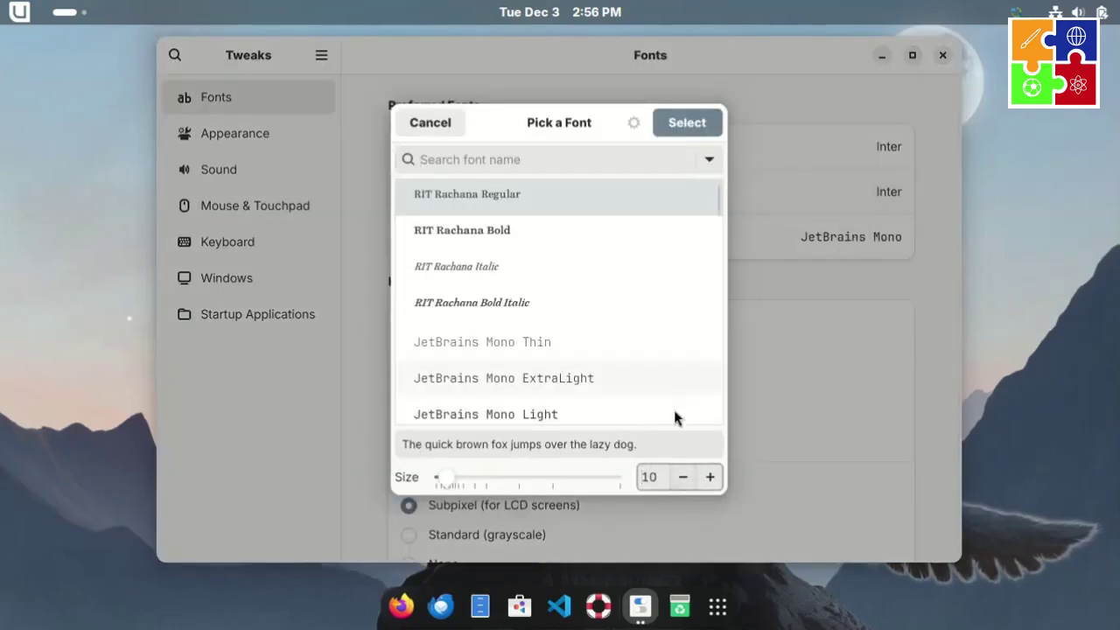
{"action": "left_click", "coordinate": [433, 122]}
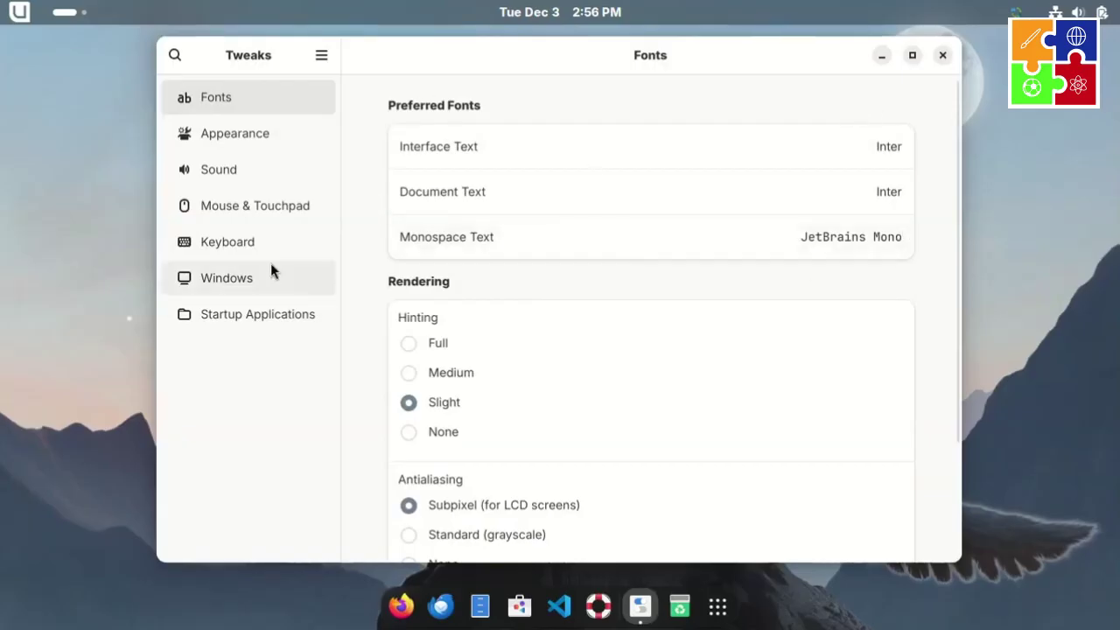
{"action": "left_click", "coordinate": [936, 59]}
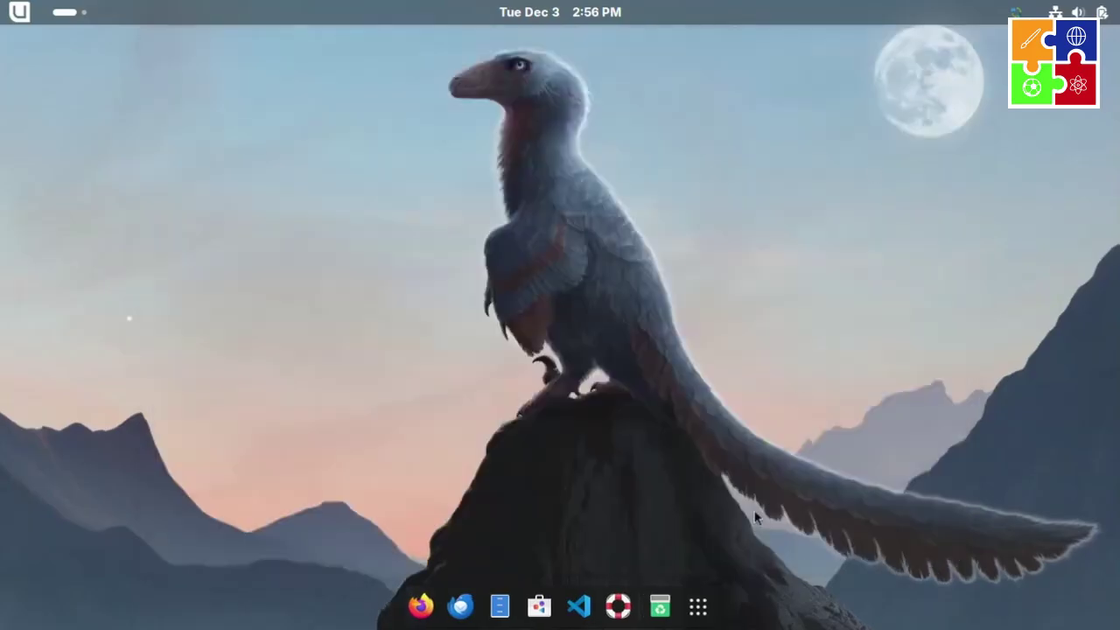
- Open Extension Manager from the Utilities folder and view the settings of the Dash to Dock extension
{"action": "left_click", "coordinate": [698, 611]}
{"action": "left_click", "coordinate": [955, 378]}
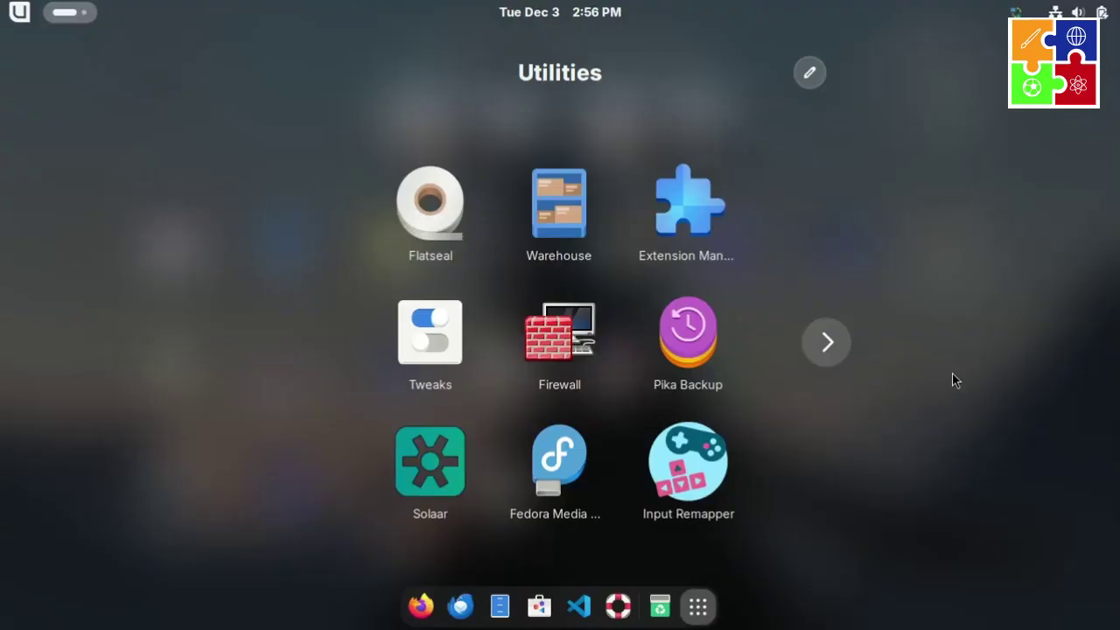
{"action": "left_click", "coordinate": [679, 215]}
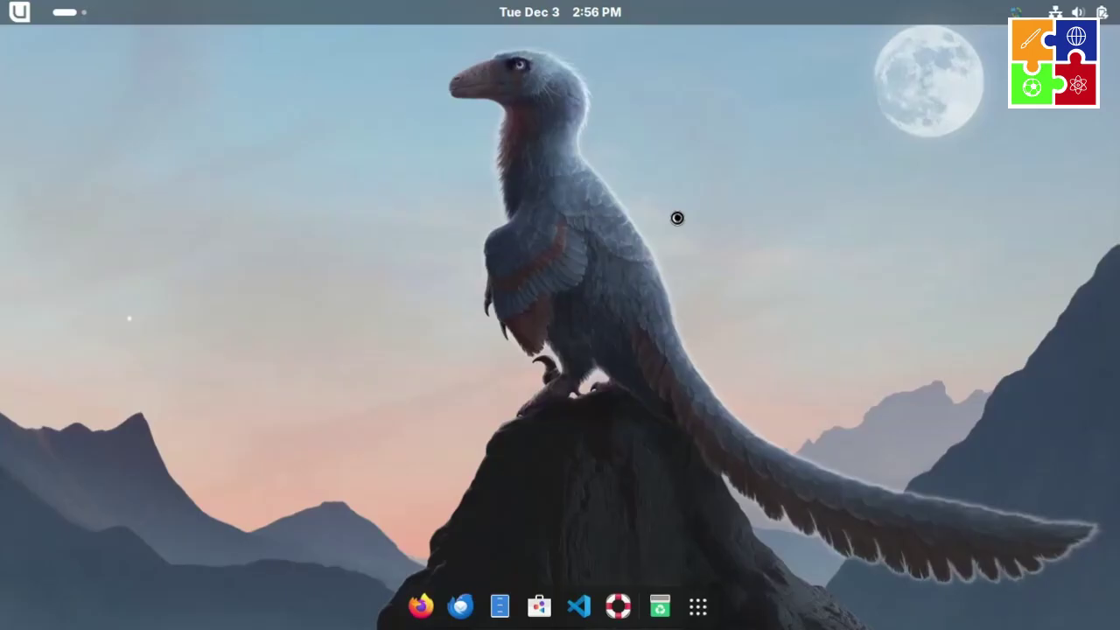
{"action": "scroll", "coordinate": [594, 373], "scroll_direction": "down", "scroll_amount": 5}
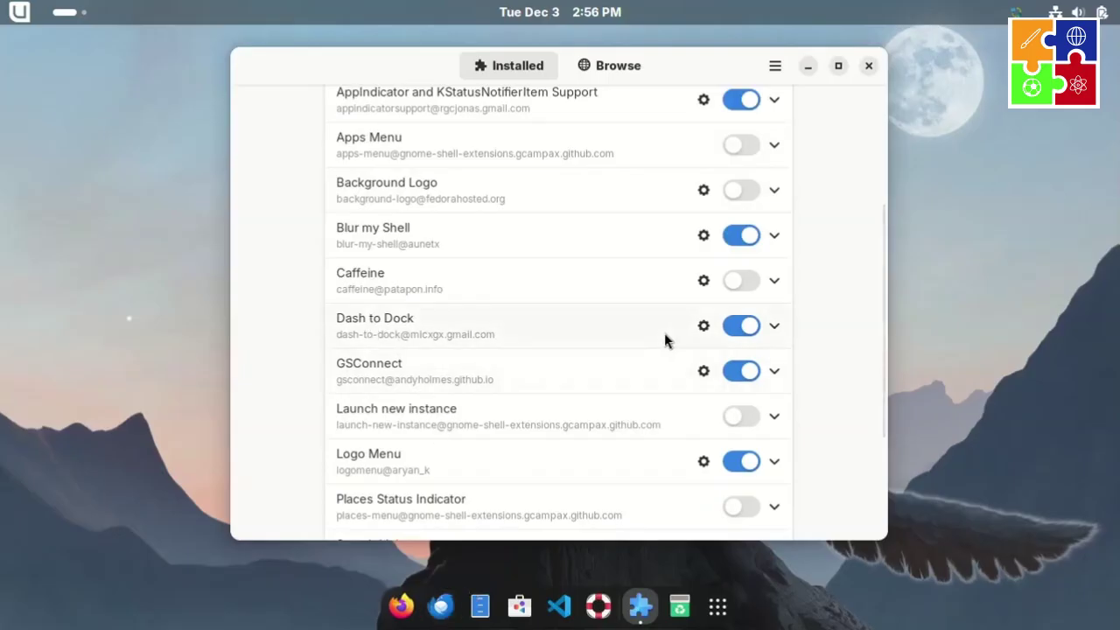
{"action": "left_click", "coordinate": [704, 325]}
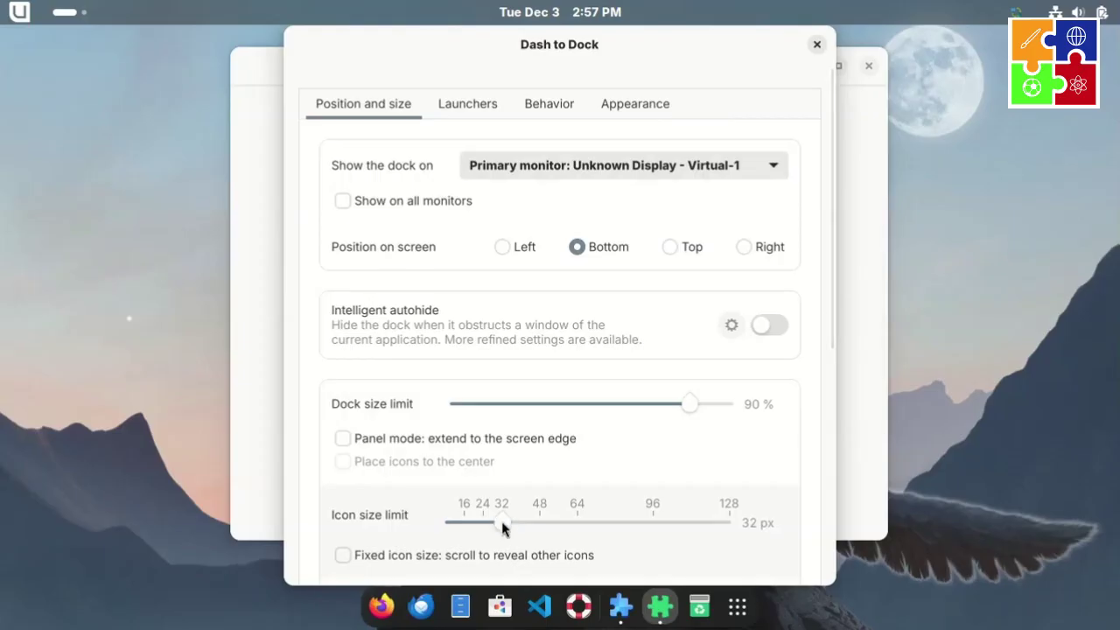
- Leave the Dash to Dock settings, look through the installed extensions list, and close Extension Manager
{"action": "left_click", "coordinate": [817, 44]}
{"action": "scroll", "coordinate": [552, 315], "scroll_direction": "down", "scroll_amount": 4}
{"action": "scroll", "coordinate": [488, 443], "scroll_direction": "up", "scroll_amount": 5}
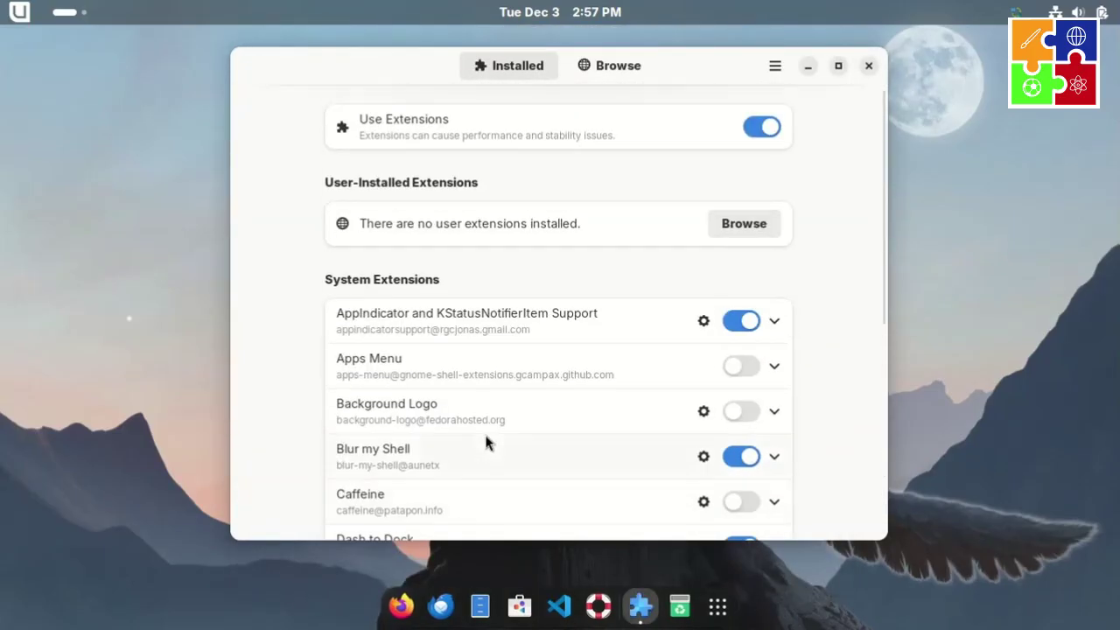
{"action": "left_click", "coordinate": [869, 65]}
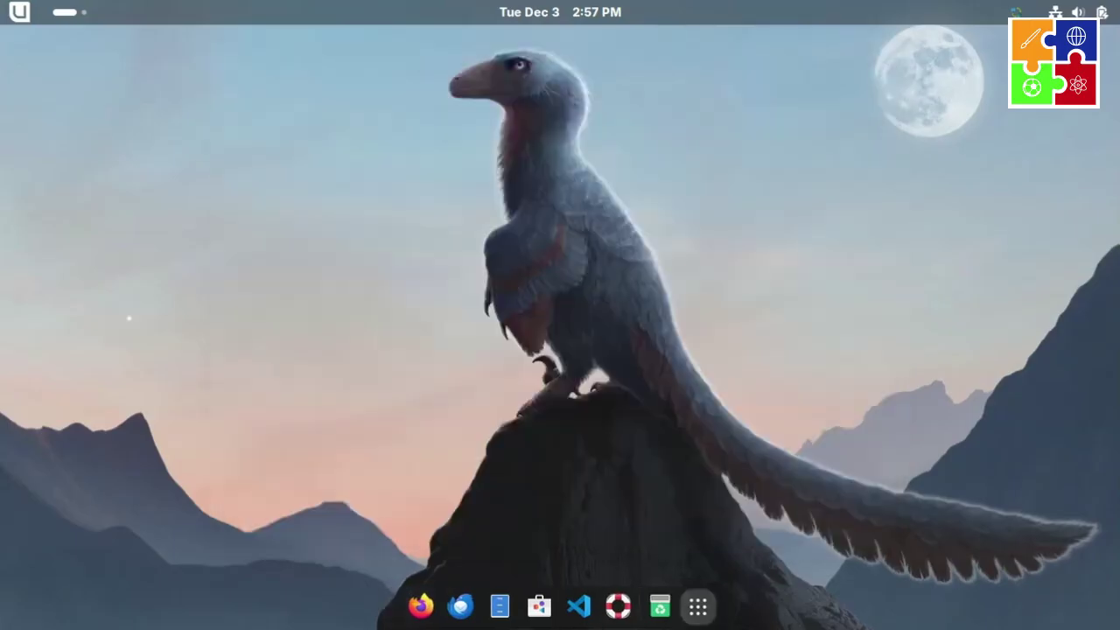
- Look at the Utilities folder again, return to the app grid, and open the Productivity folder
{"action": "left_click", "coordinate": [698, 618]}
{"action": "left_click", "coordinate": [945, 374]}
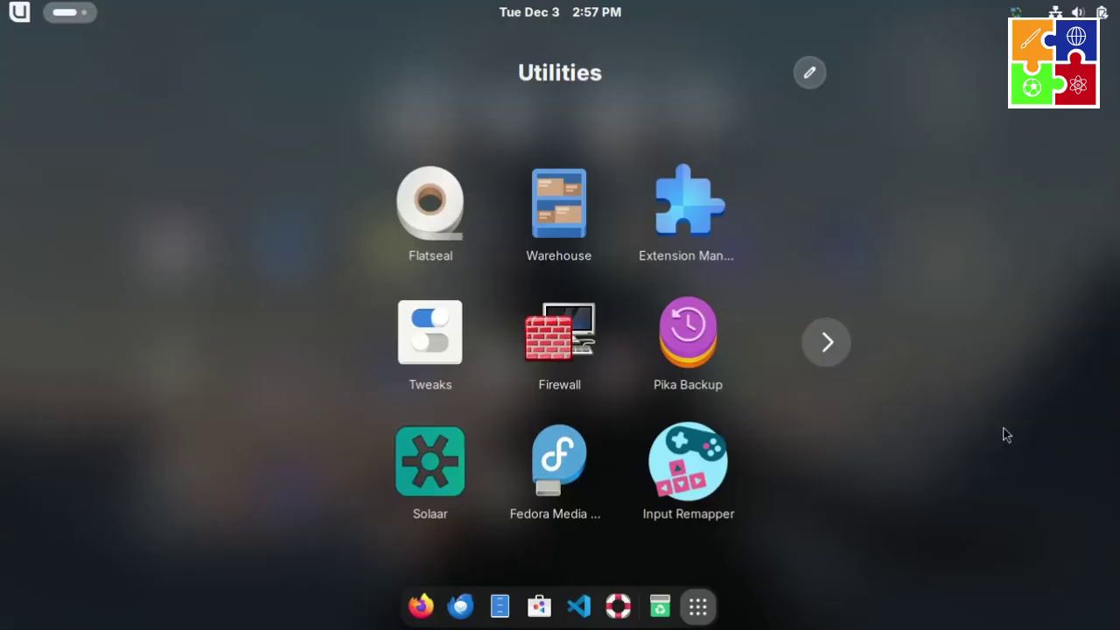
{"action": "left_click", "coordinate": [817, 385]}
{"action": "left_click", "coordinate": [966, 391]}
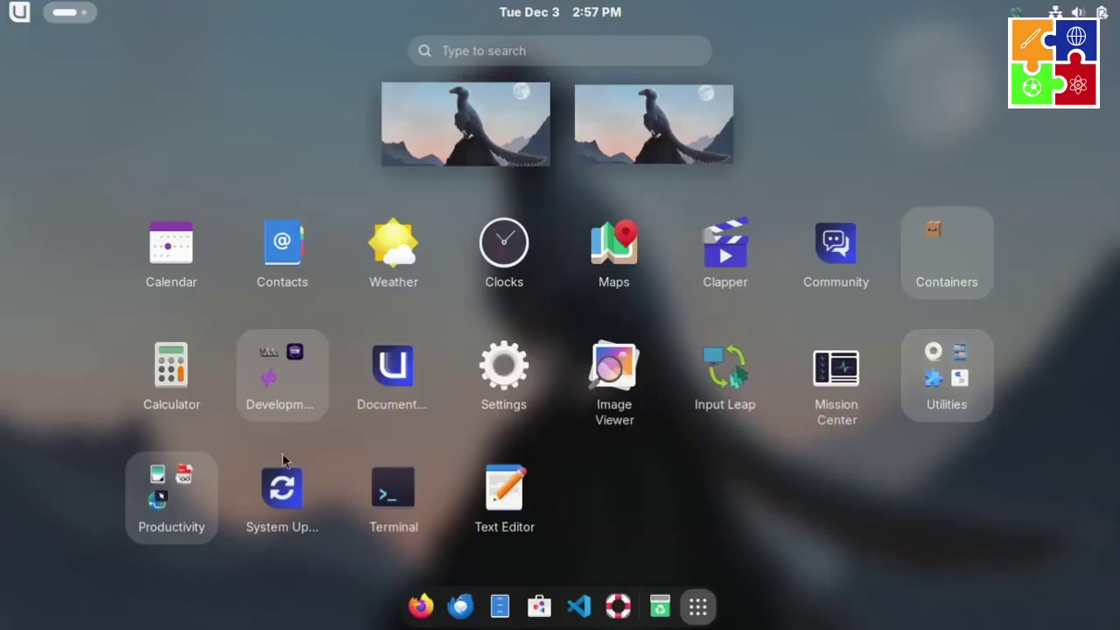
{"action": "left_click", "coordinate": [175, 493]}
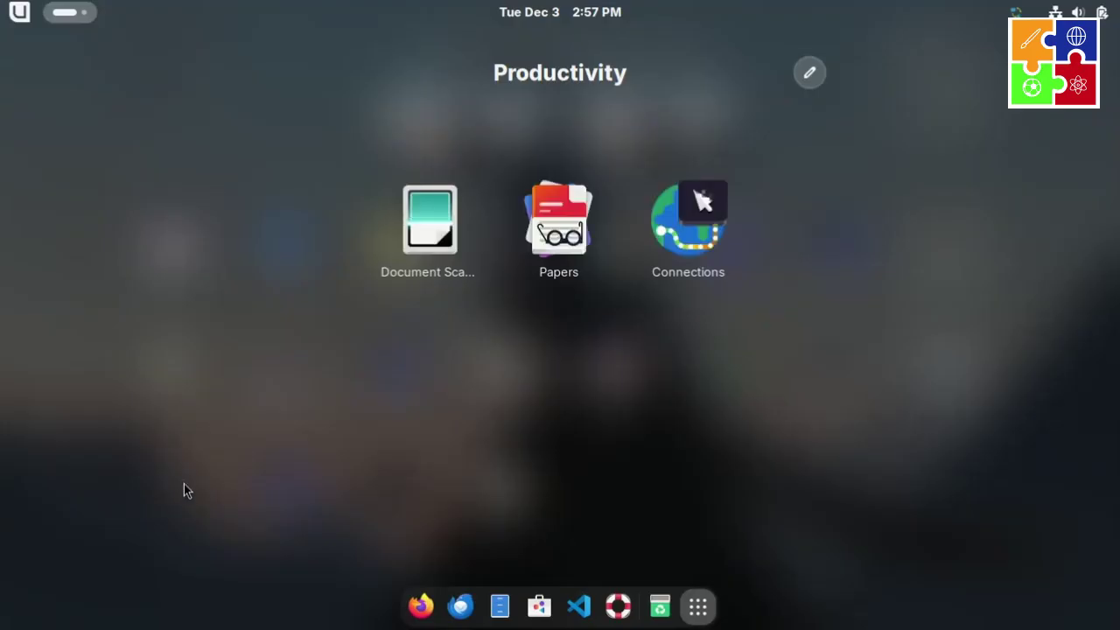
- Open Papers from the Productivity folder, view its About information, and close the application
{"action": "left_click", "coordinate": [565, 241]}
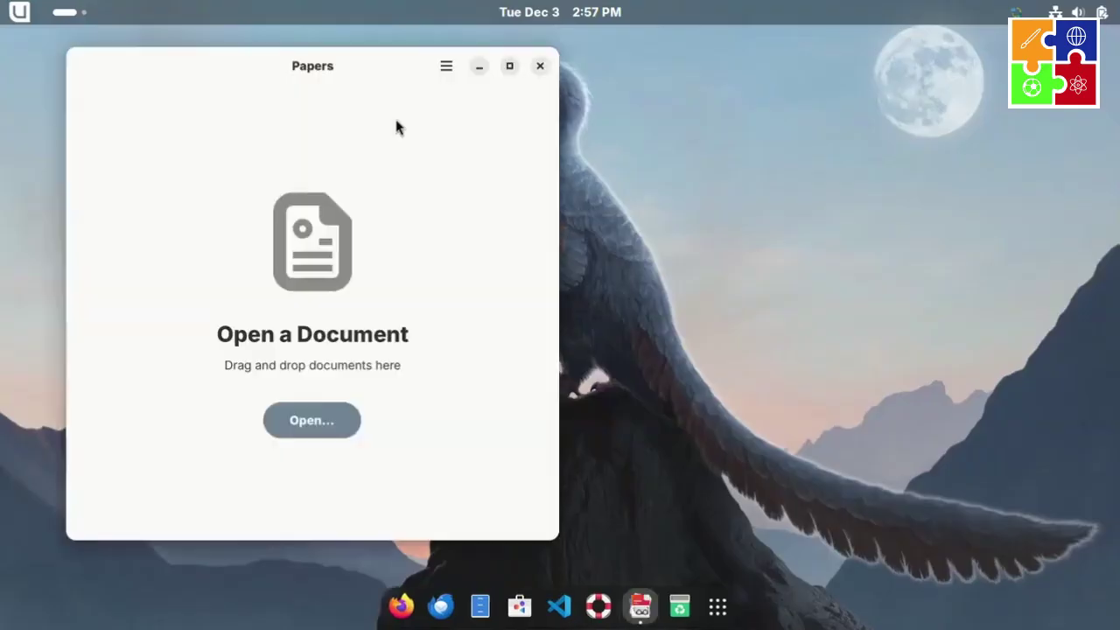
{"action": "left_click", "coordinate": [449, 68]}
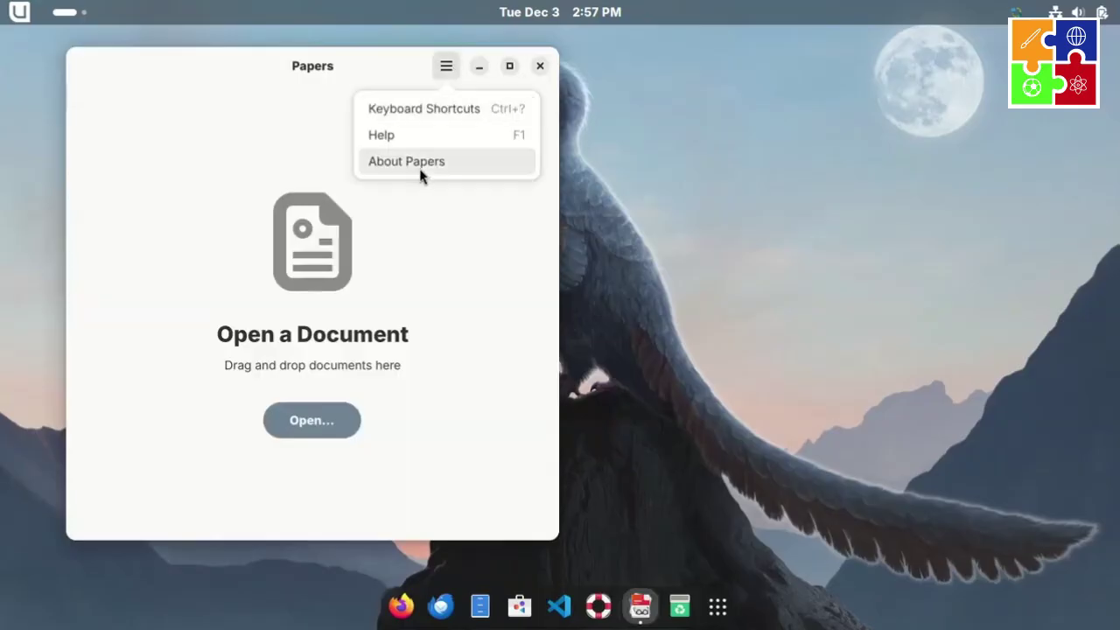
{"action": "left_click", "coordinate": [418, 163]}
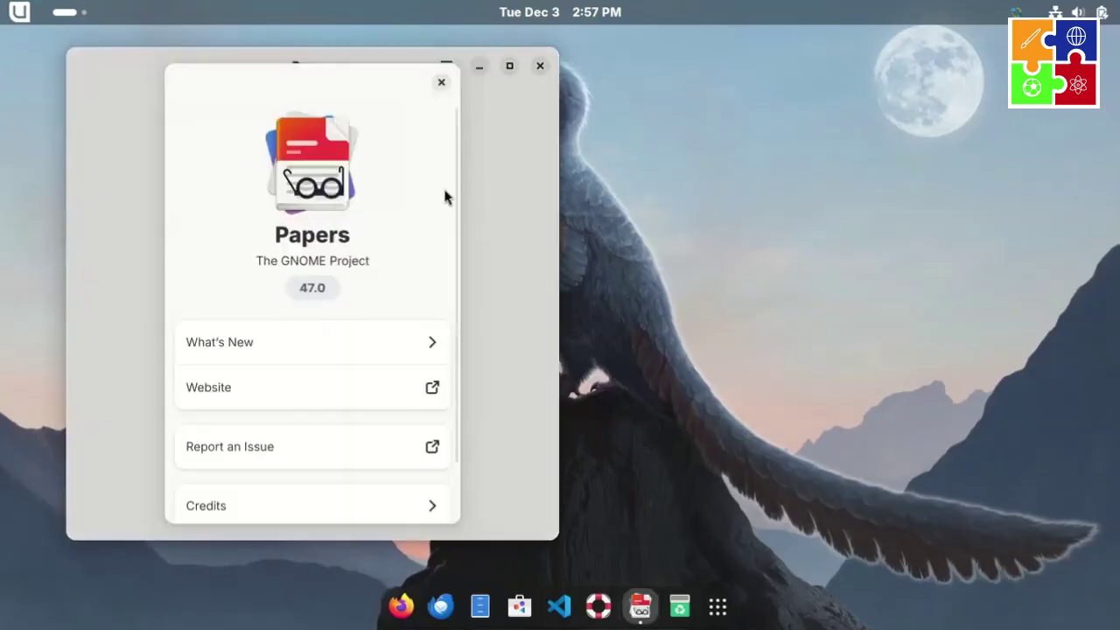
{"action": "left_click", "coordinate": [442, 82]}
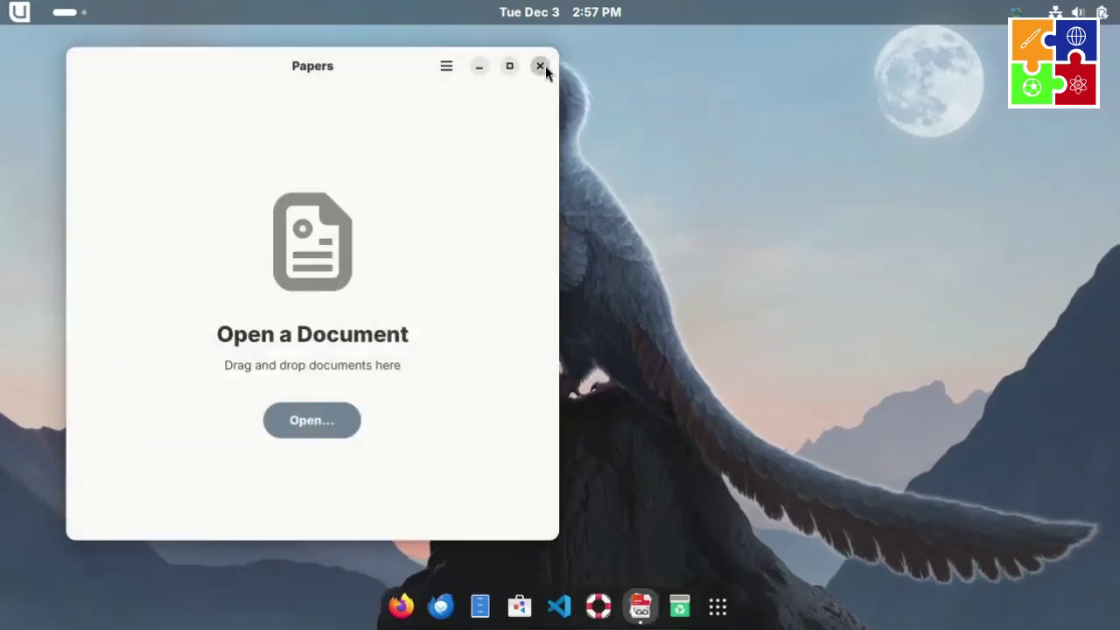
{"action": "left_click", "coordinate": [543, 65]}
- Open Connections from the Productivity folder, decline its welcome tour, and close the application
{"action": "left_click", "coordinate": [700, 608]}
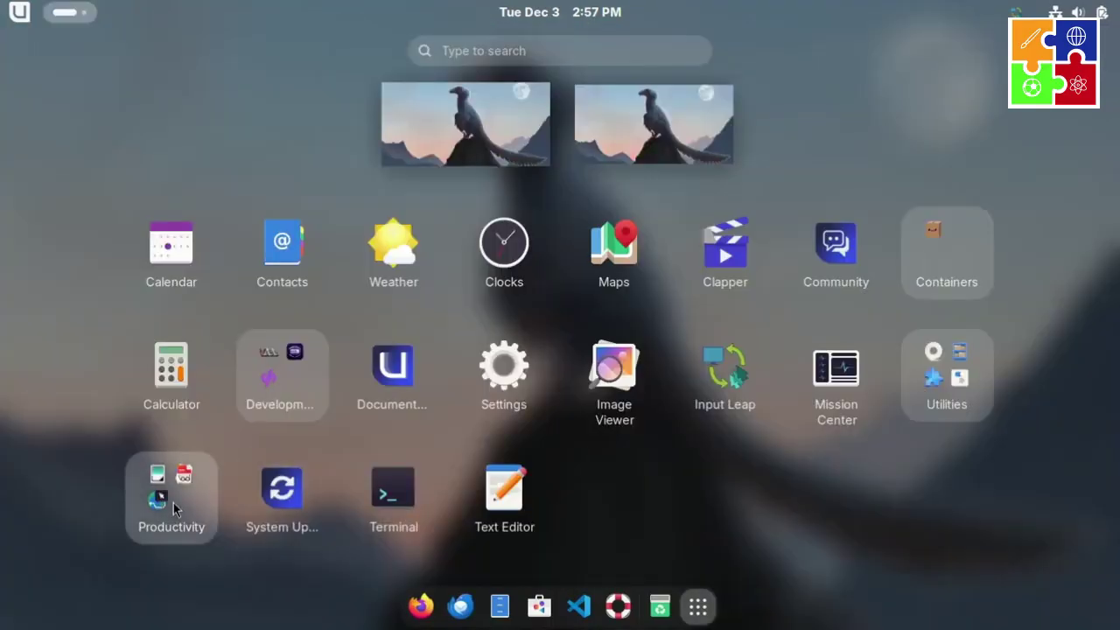
{"action": "left_click", "coordinate": [173, 503]}
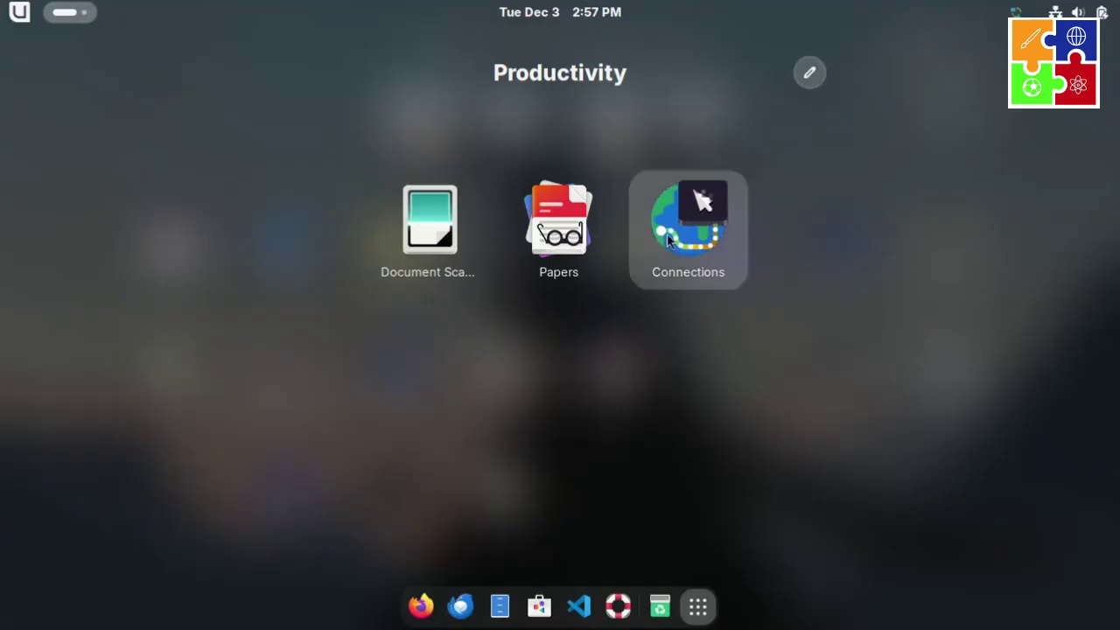
{"action": "left_click", "coordinate": [668, 240]}
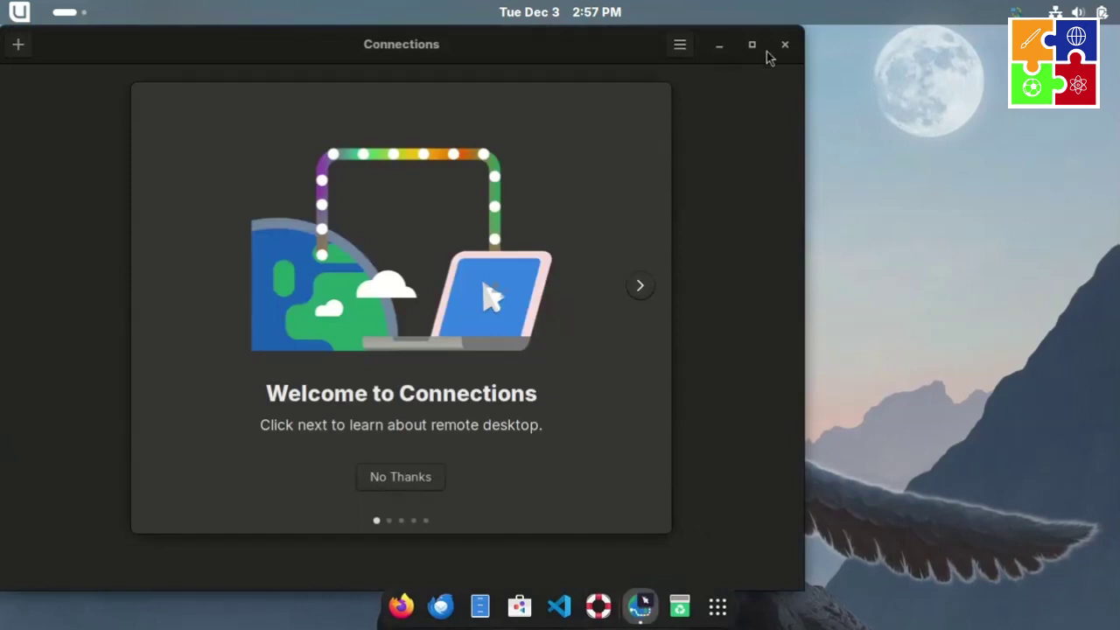
{"action": "left_click", "coordinate": [390, 483]}
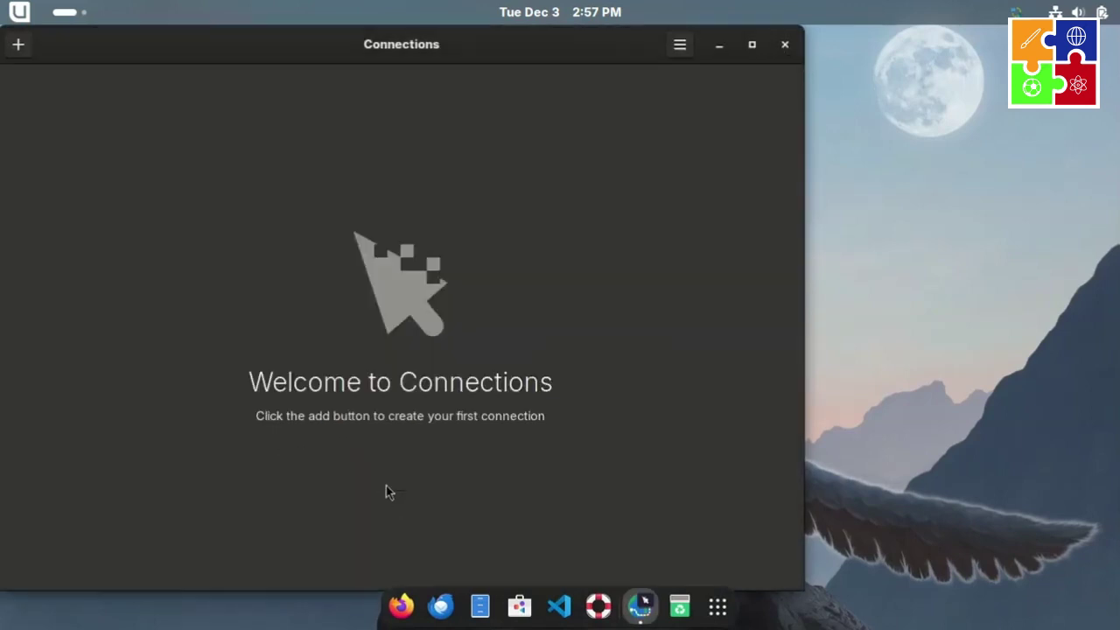
{"action": "left_click", "coordinate": [784, 44]}
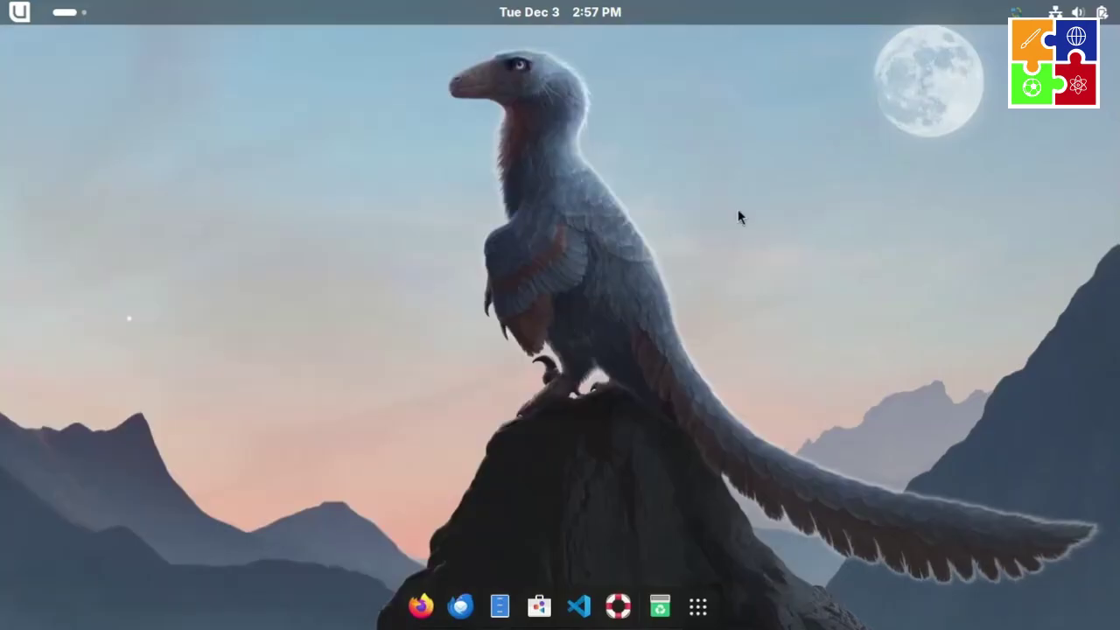
- Open Text Editor from the app grid and view its About information
{"action": "left_click", "coordinate": [697, 607]}
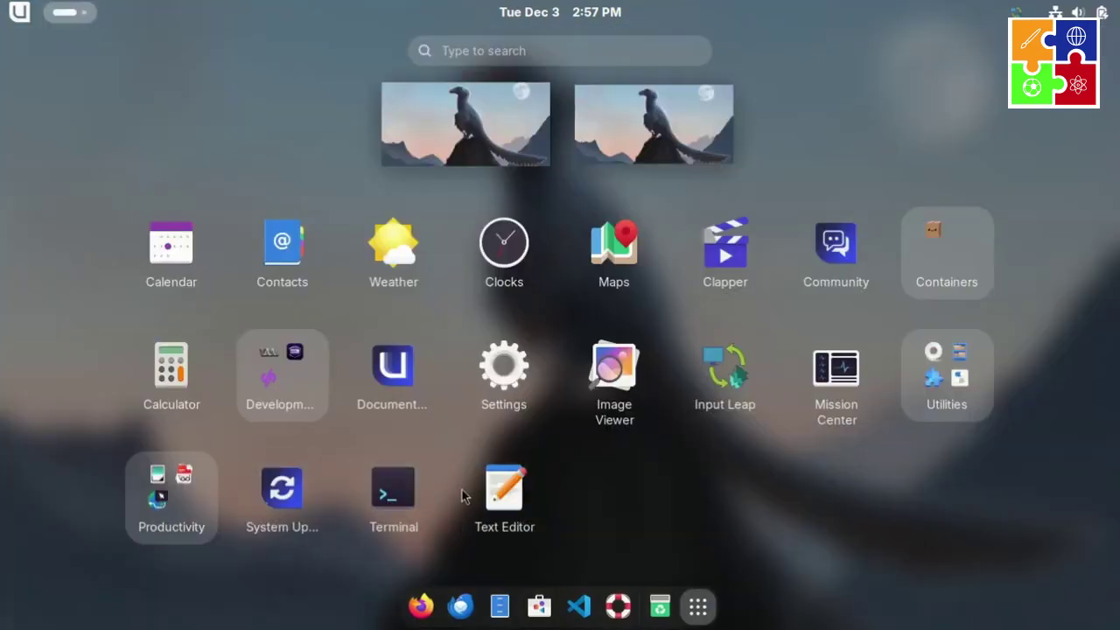
{"action": "left_click", "coordinate": [489, 497]}
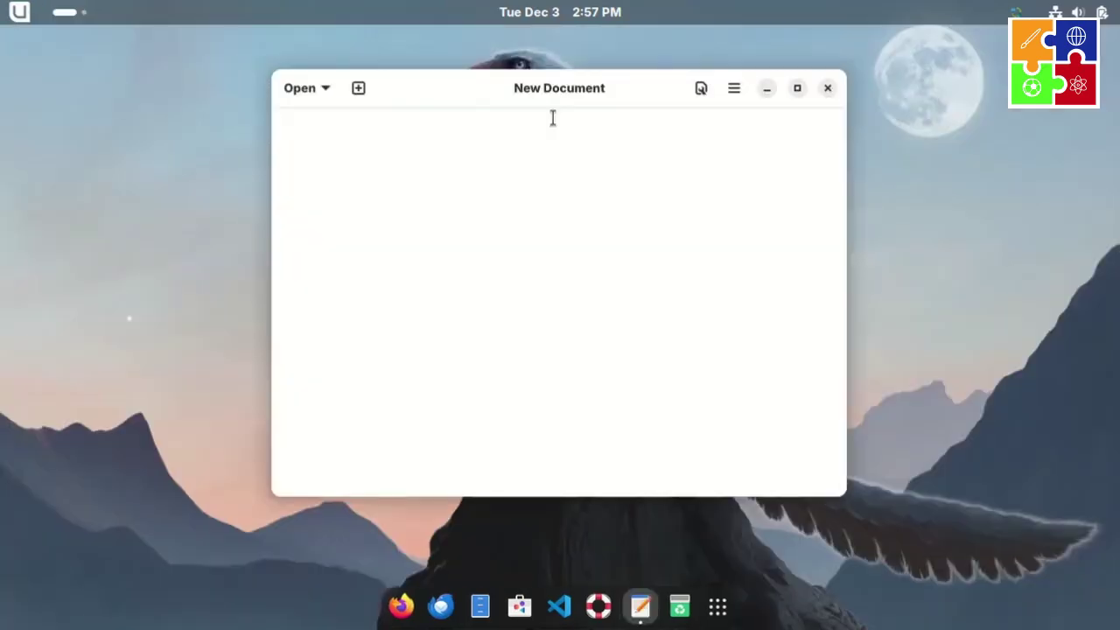
{"action": "left_click", "coordinate": [739, 91]}
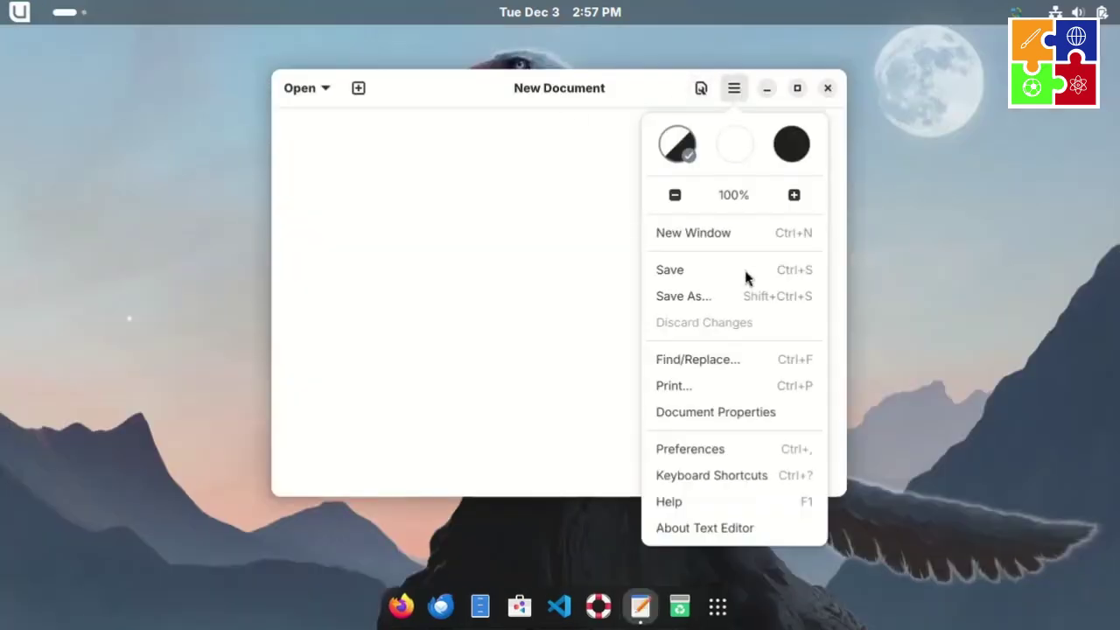
{"action": "left_click", "coordinate": [683, 529]}
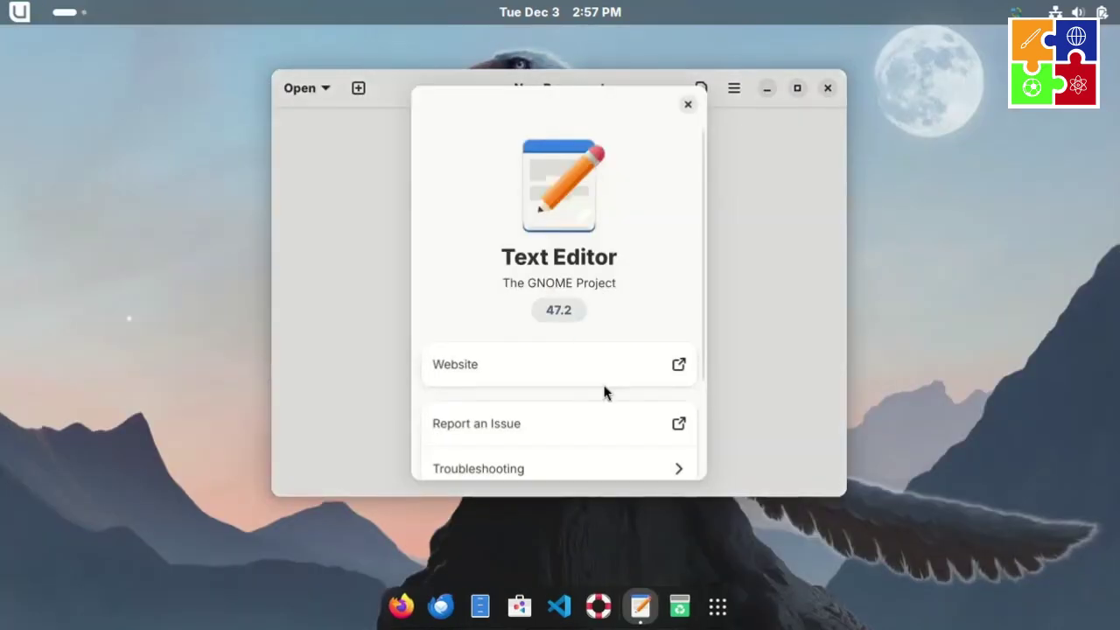
{"action": "scroll", "coordinate": [630, 262], "scroll_direction": "down", "scroll_amount": 3}
{"action": "left_click", "coordinate": [688, 103]}
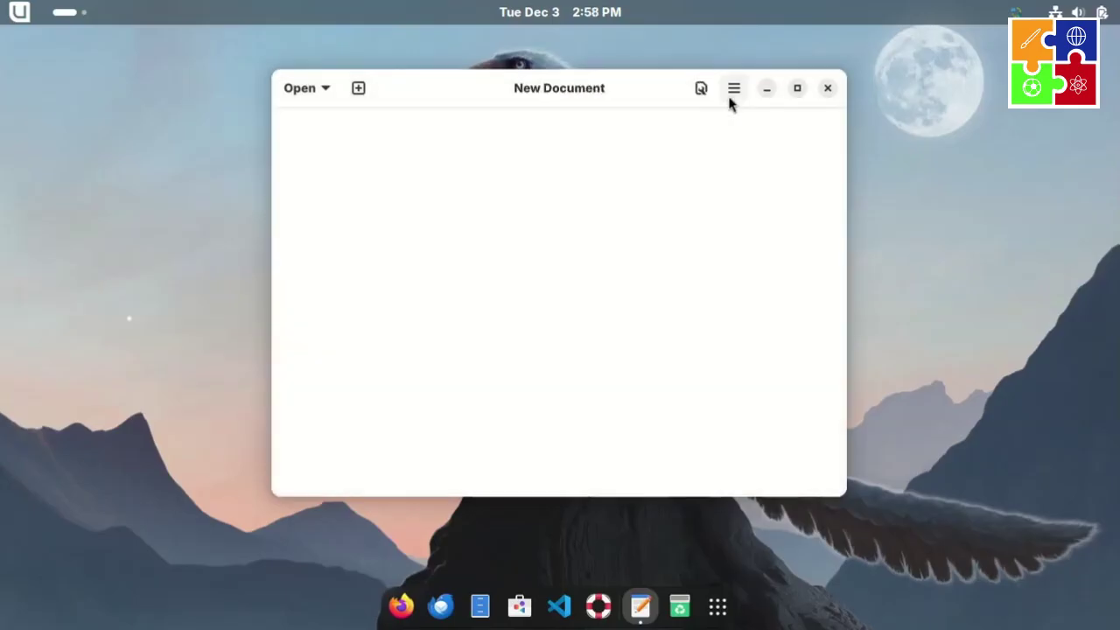
- View Text Editor's preferences, then close the application
{"action": "left_click", "coordinate": [733, 88]}
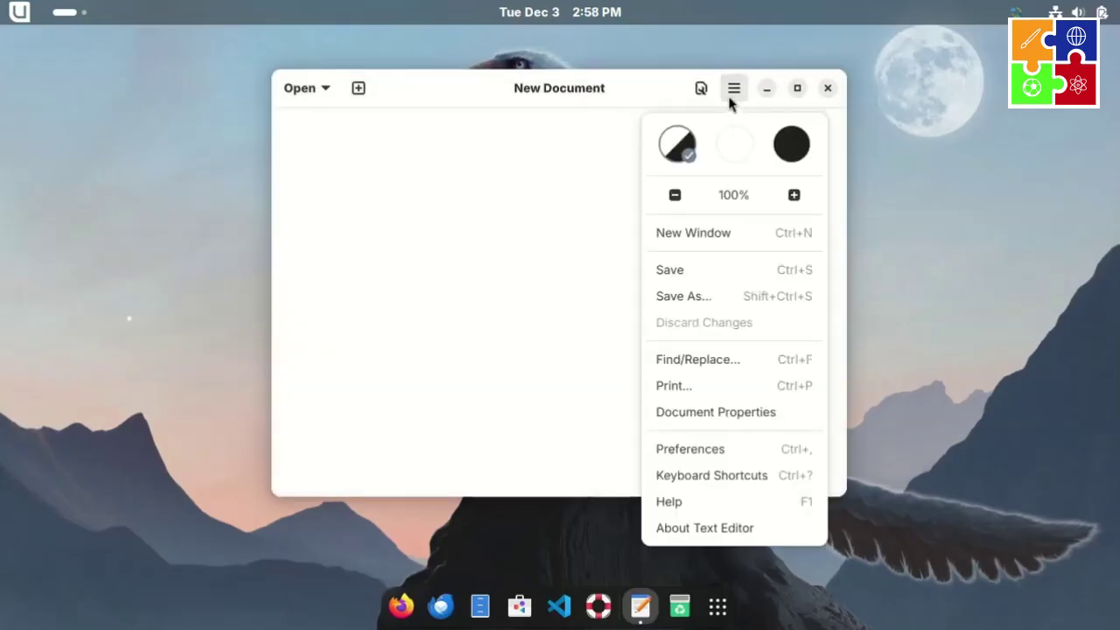
{"action": "left_click", "coordinate": [690, 449]}
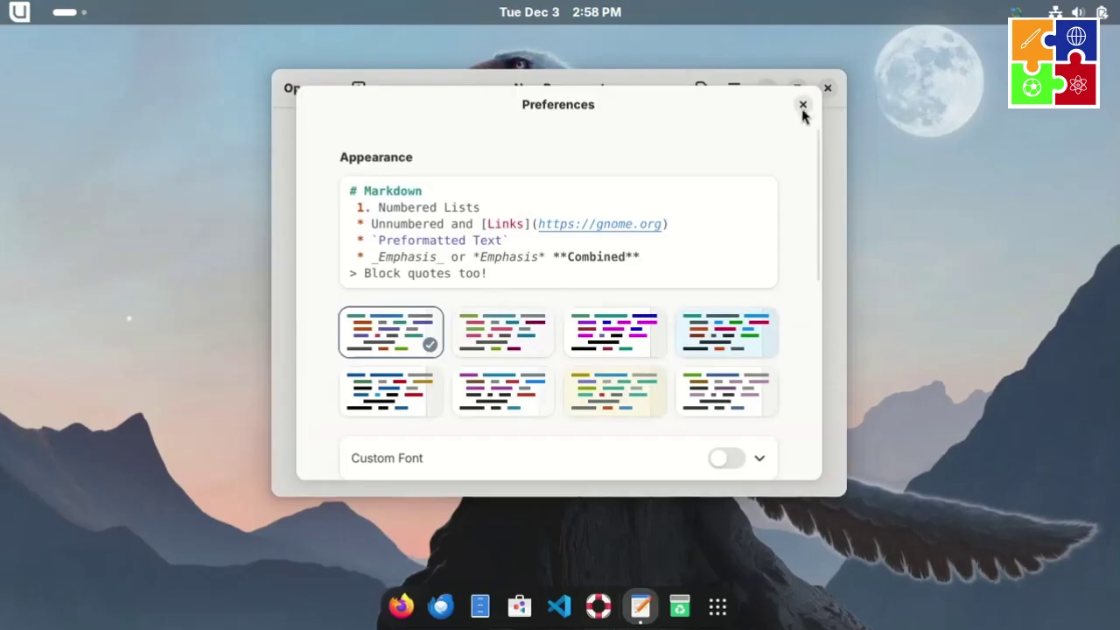
{"action": "left_click", "coordinate": [803, 106]}
{"action": "left_click", "coordinate": [828, 88]}
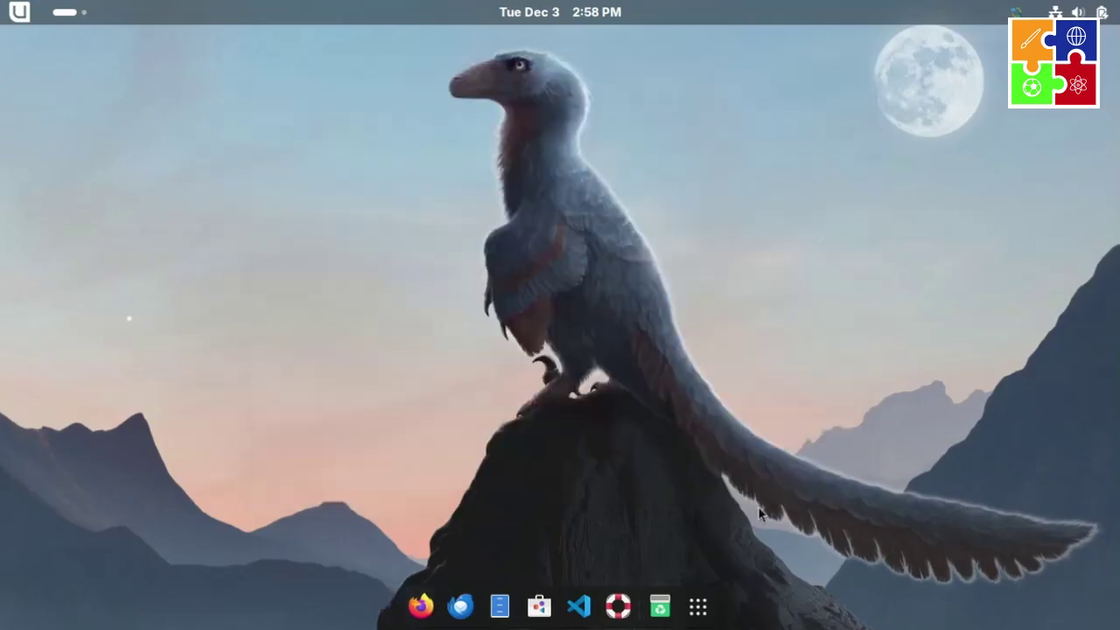
- Open Terminal from the app grid, try several color palettes in its preferences, and apply the first light grey palette
{"action": "left_click", "coordinate": [698, 608]}
{"action": "left_click", "coordinate": [368, 494]}
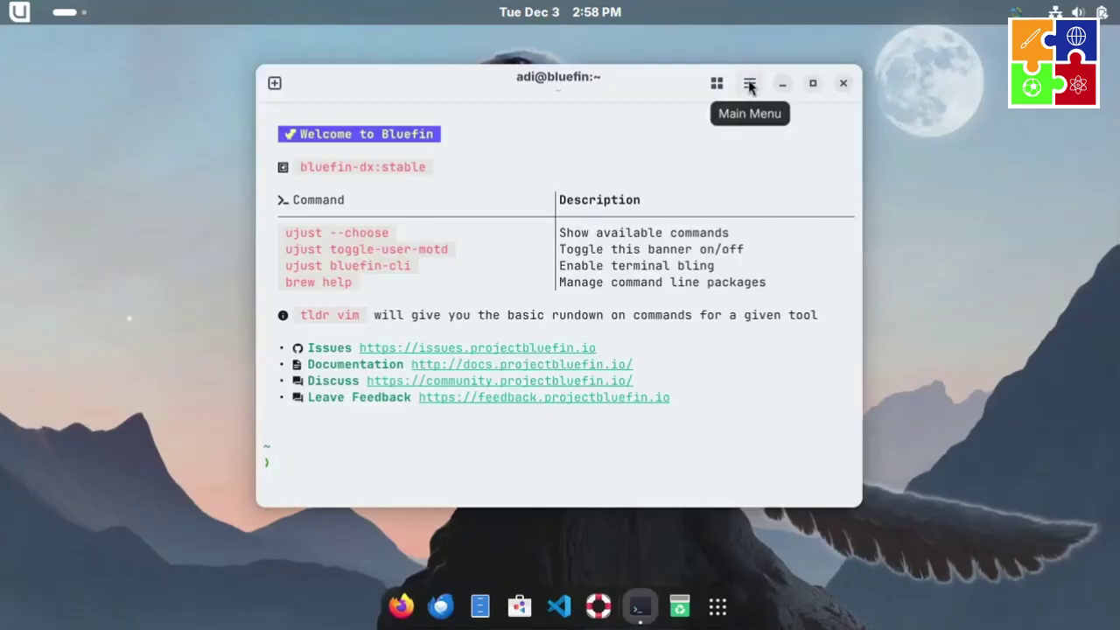
{"action": "left_click", "coordinate": [749, 84]}
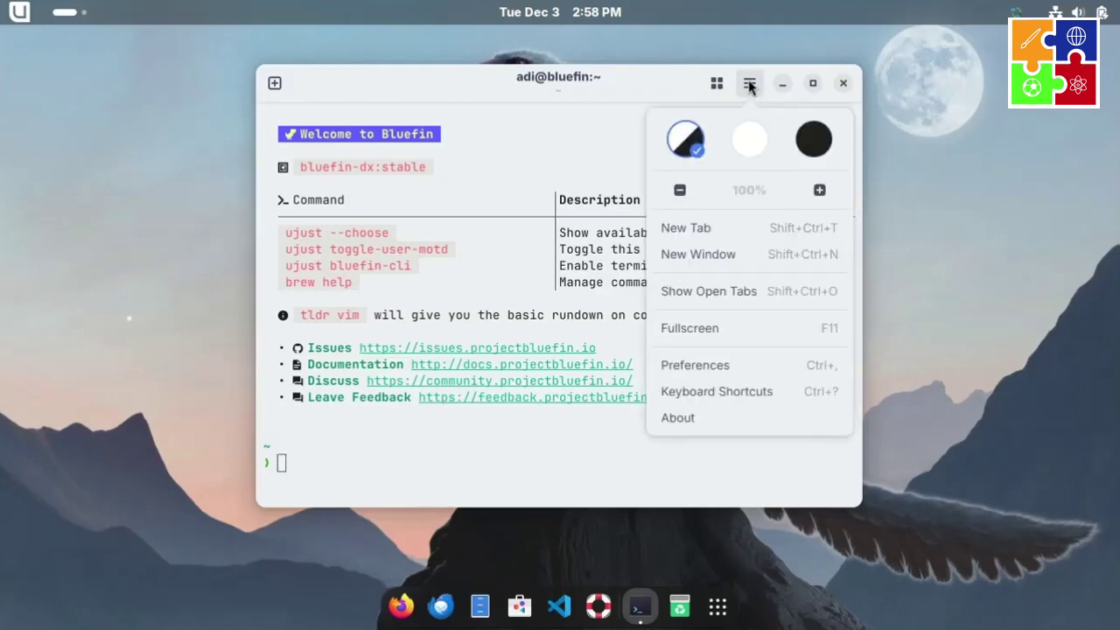
{"action": "left_click", "coordinate": [693, 365]}
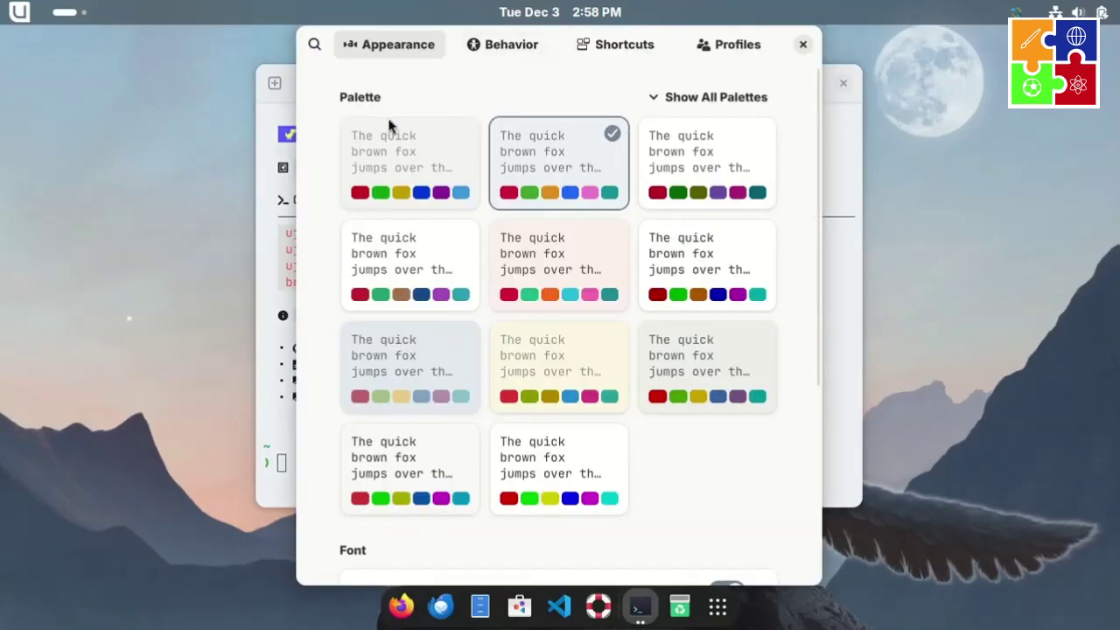
{"action": "left_click", "coordinate": [596, 272]}
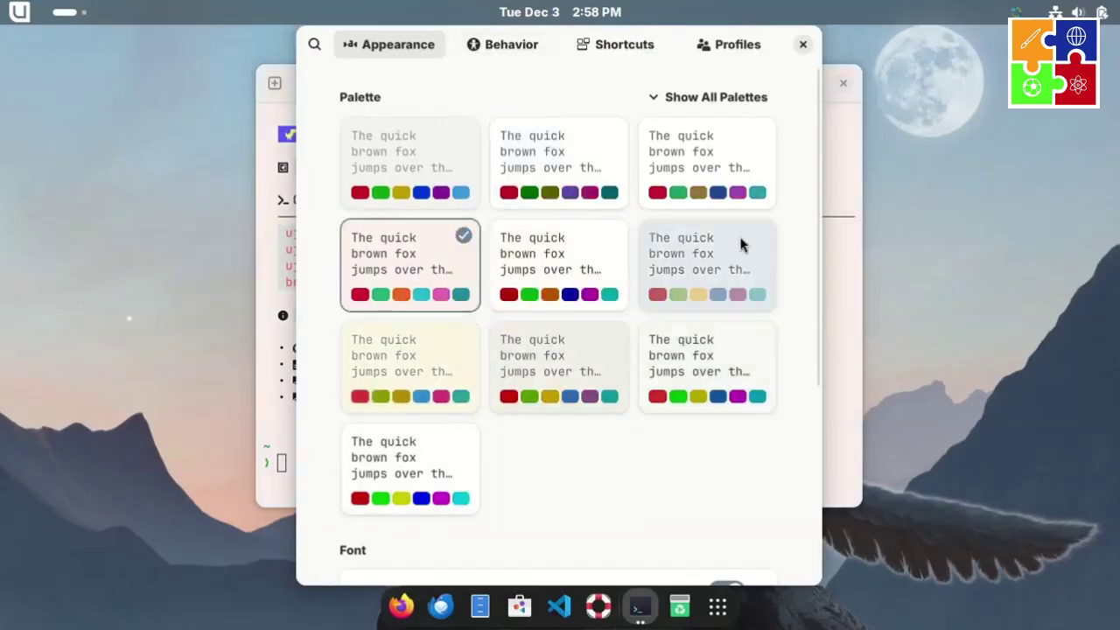
{"action": "left_click", "coordinate": [740, 243]}
{"action": "left_click", "coordinate": [553, 387]}
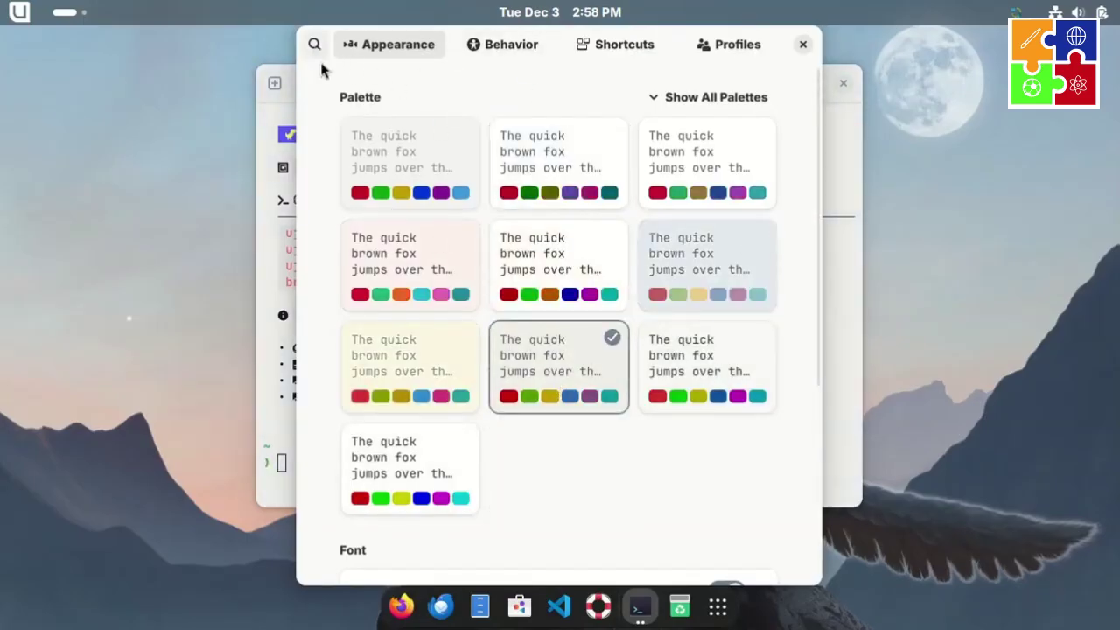
{"action": "left_click", "coordinate": [398, 484]}
{"action": "left_click", "coordinate": [385, 142]}
- Expand the list to all palettes, look through them and the font options, and collapse the list again
{"action": "left_click", "coordinate": [681, 99]}
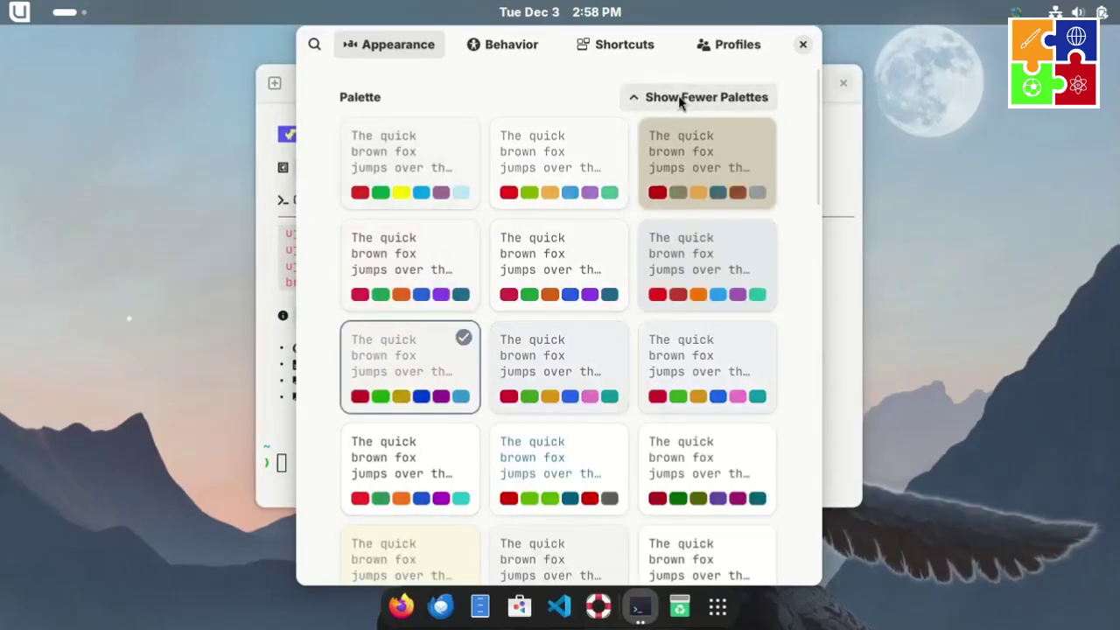
{"action": "scroll", "coordinate": [647, 272], "scroll_direction": "down", "scroll_amount": 10}
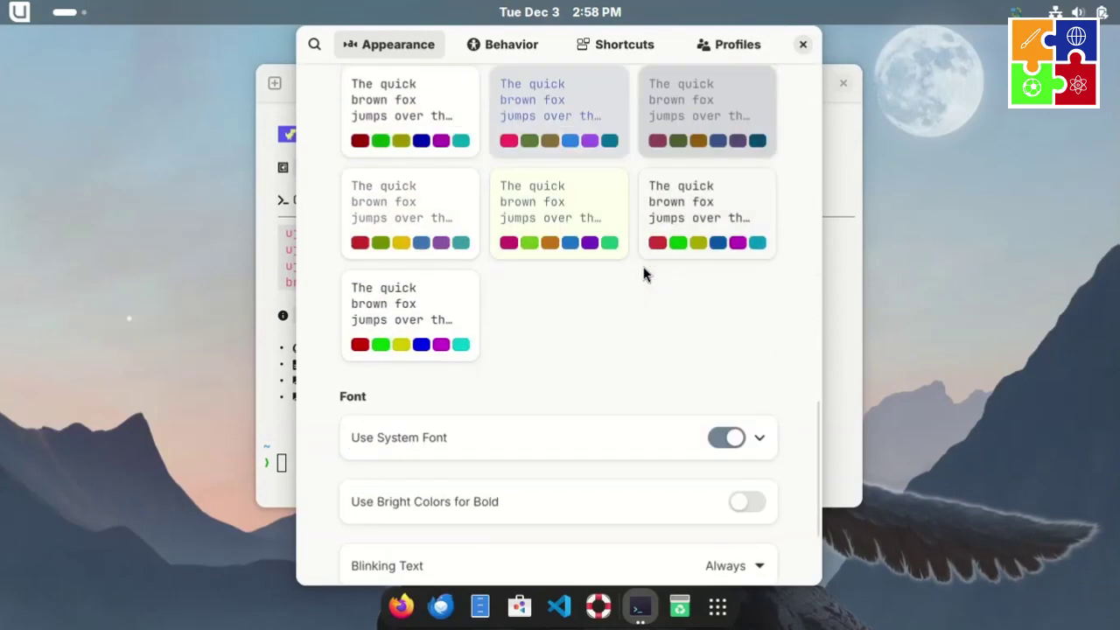
{"action": "scroll", "coordinate": [643, 273], "scroll_direction": "down", "scroll_amount": 3}
{"action": "scroll", "coordinate": [643, 274], "scroll_direction": "up", "scroll_amount": 6}
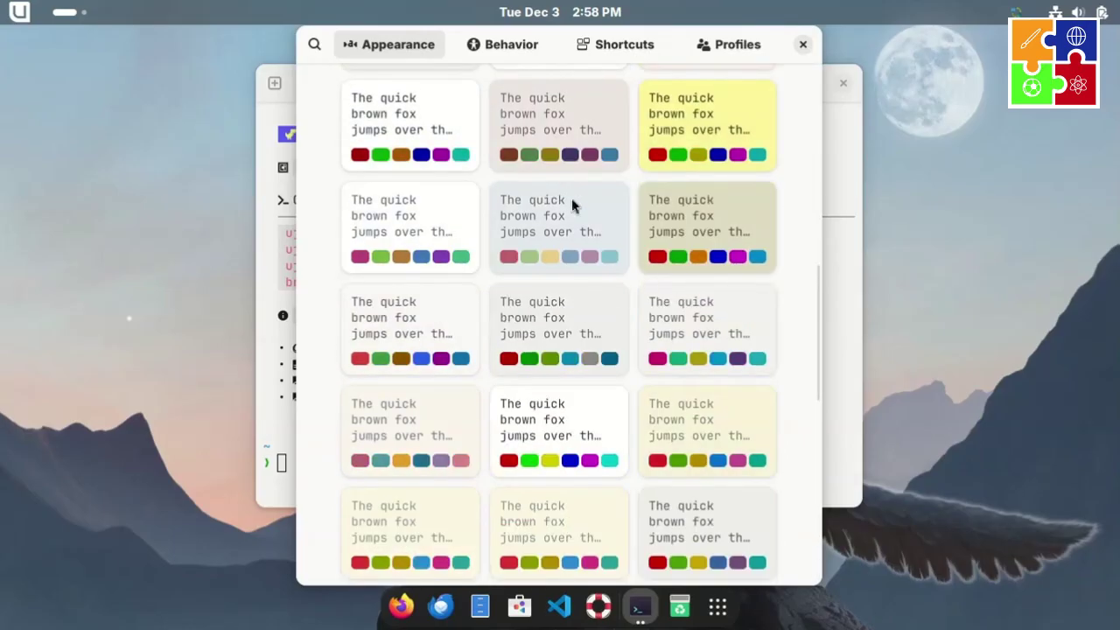
{"action": "scroll", "coordinate": [577, 199], "scroll_direction": "up", "scroll_amount": 5}
{"action": "left_click", "coordinate": [680, 96]}
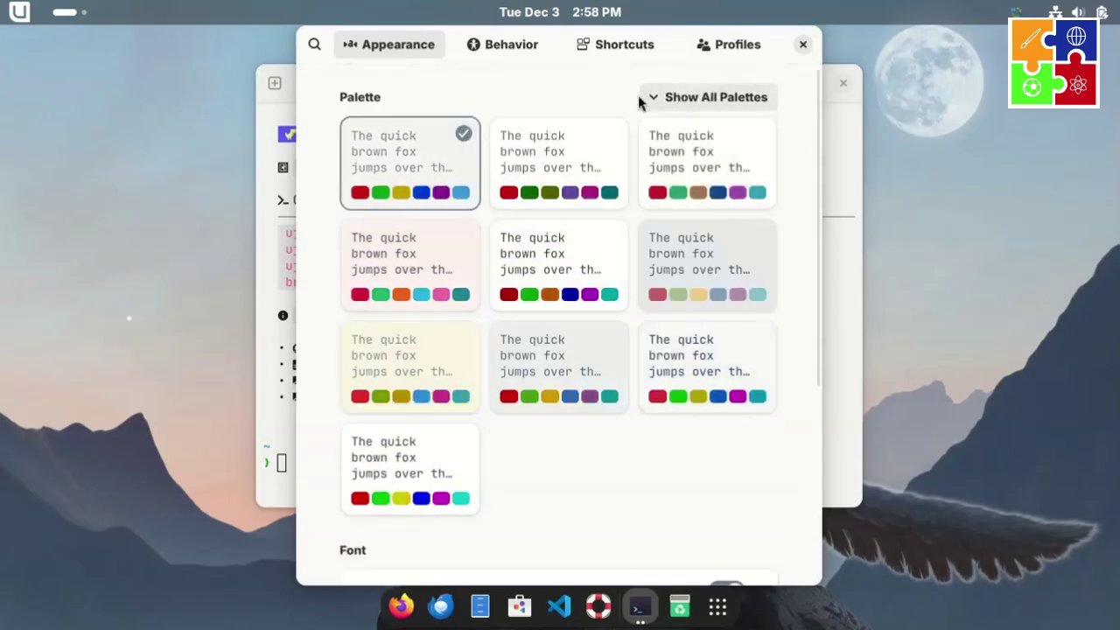
- View the terminal's Behavior and Shortcuts preferences, and close the preferences
{"action": "left_click", "coordinate": [516, 54]}
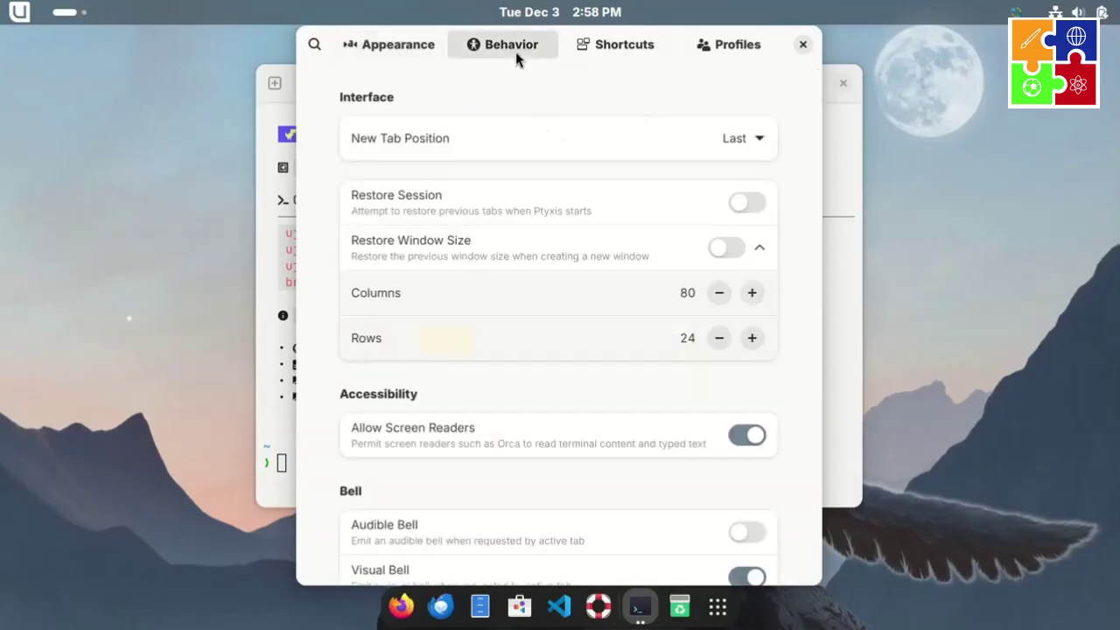
{"action": "left_click", "coordinate": [618, 45]}
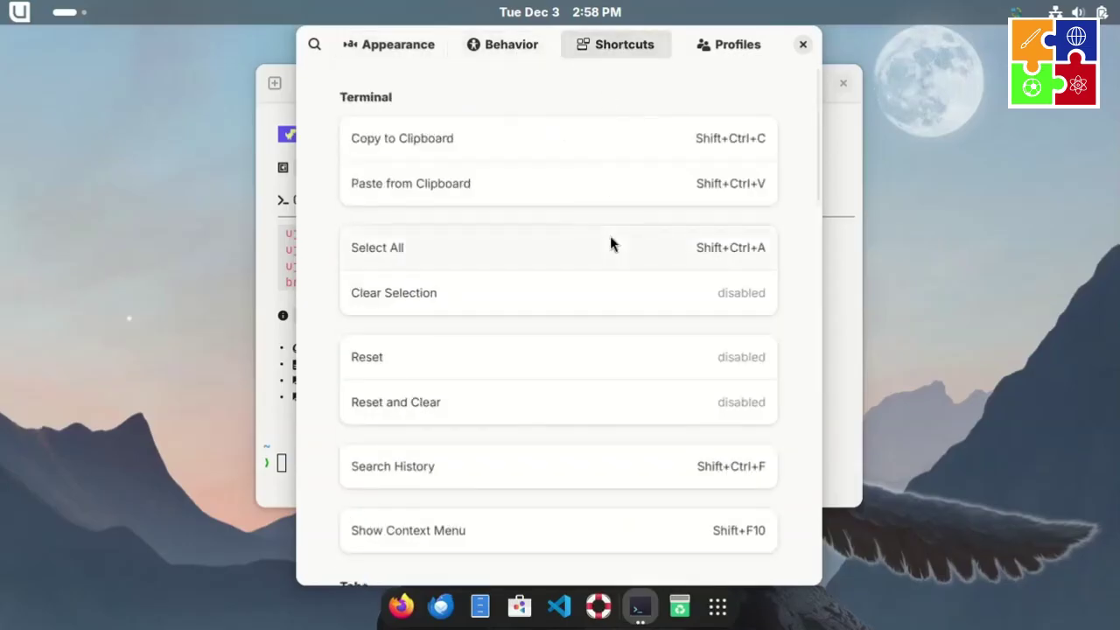
{"action": "scroll", "coordinate": [634, 236], "scroll_direction": "down", "scroll_amount": 4}
{"action": "left_click", "coordinate": [803, 45]}
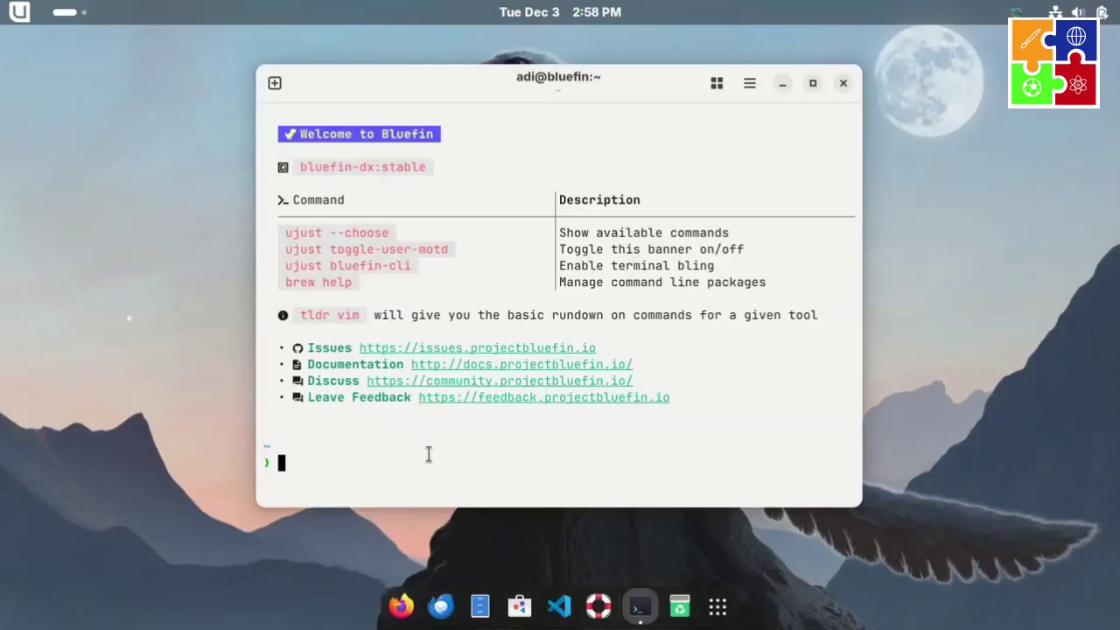
- Run neofetch in a cleared terminal and maximize the window to view the full system information
{"action": "key", "text": "ctrl+l"}
{"action": "type", "text": "neofetch"}
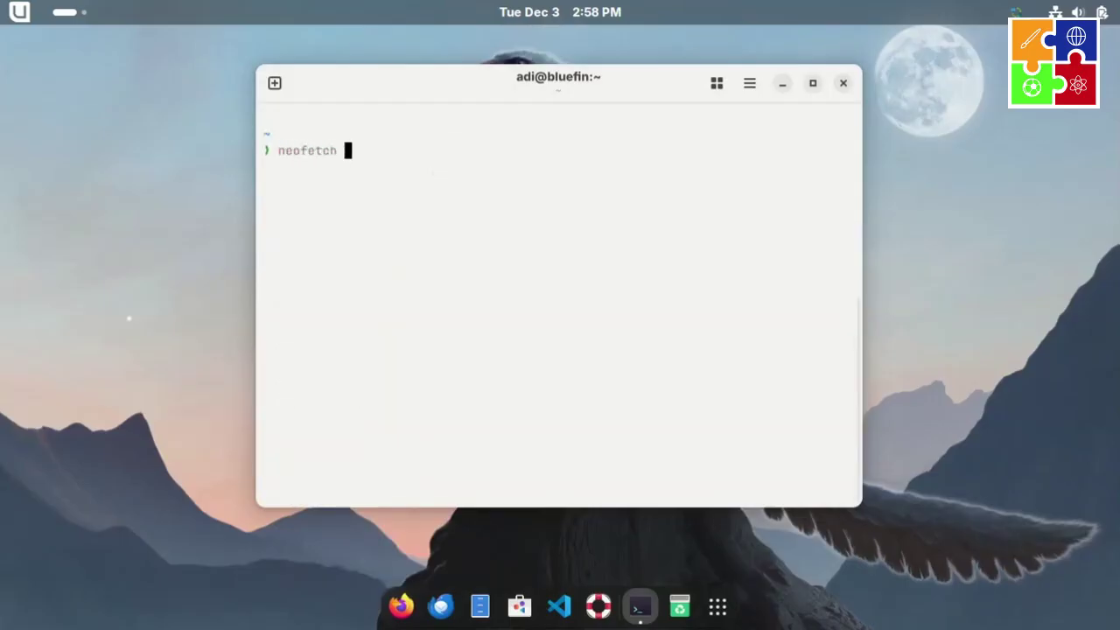
{"action": "key", "text": "Return"}
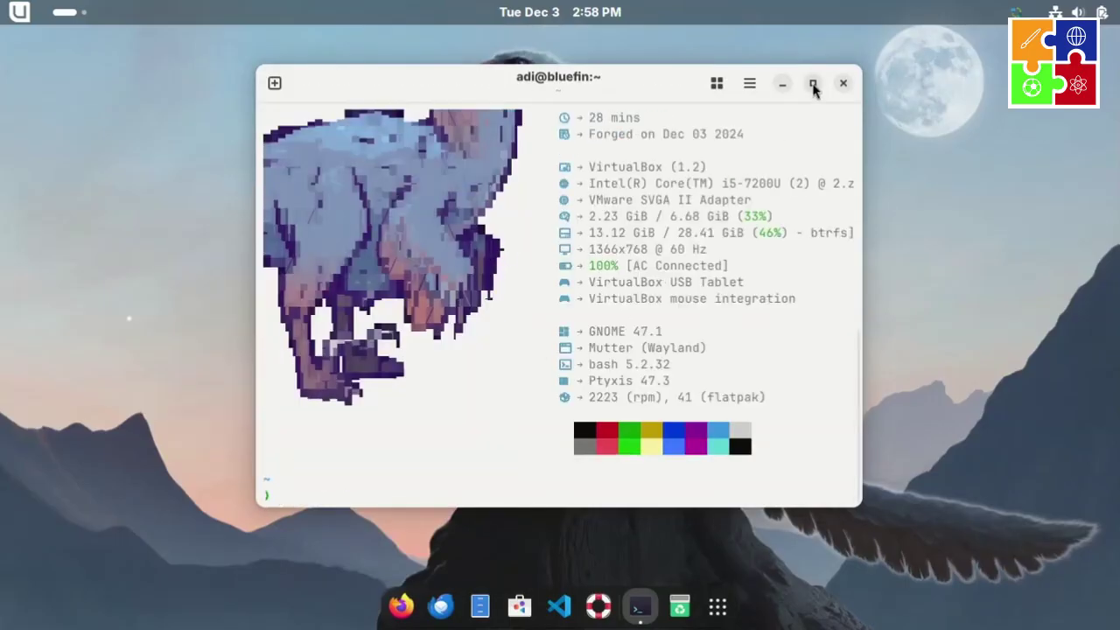
{"action": "left_click", "coordinate": [811, 83]}
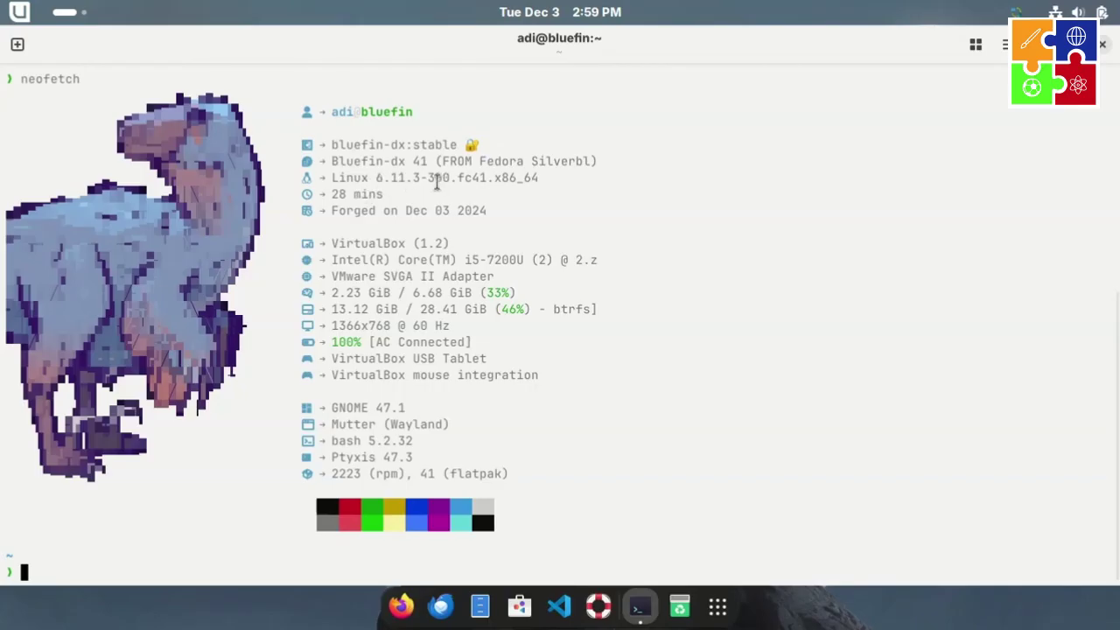
- Briefly view the system menu and highlight the rpm package count in the neofetch output
{"action": "left_click", "coordinate": [18, 11]}
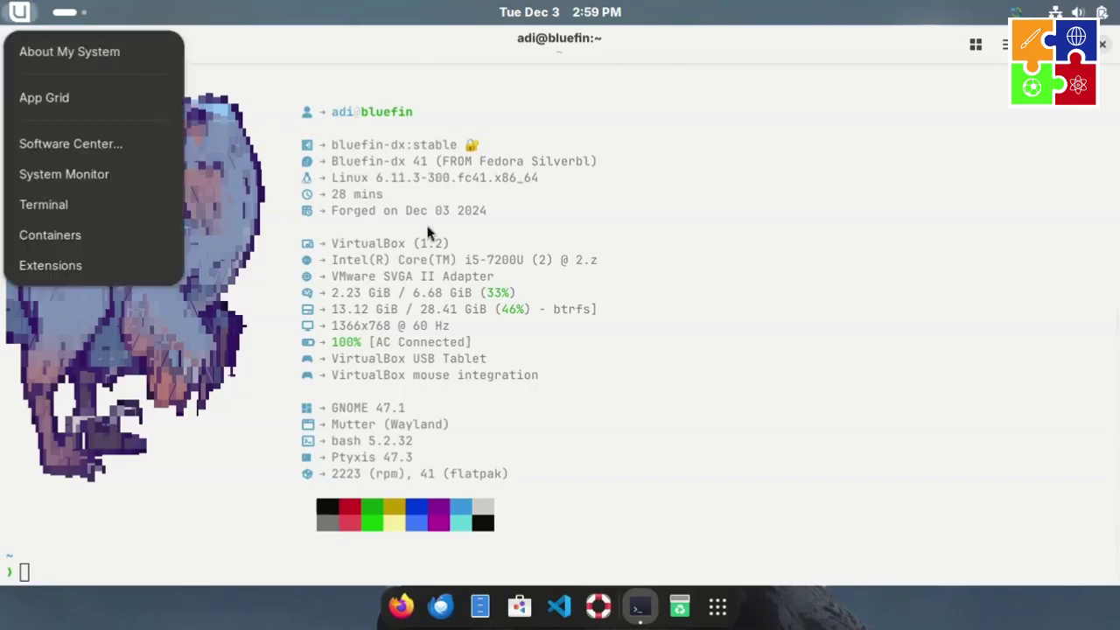
{"action": "left_click", "coordinate": [450, 244]}
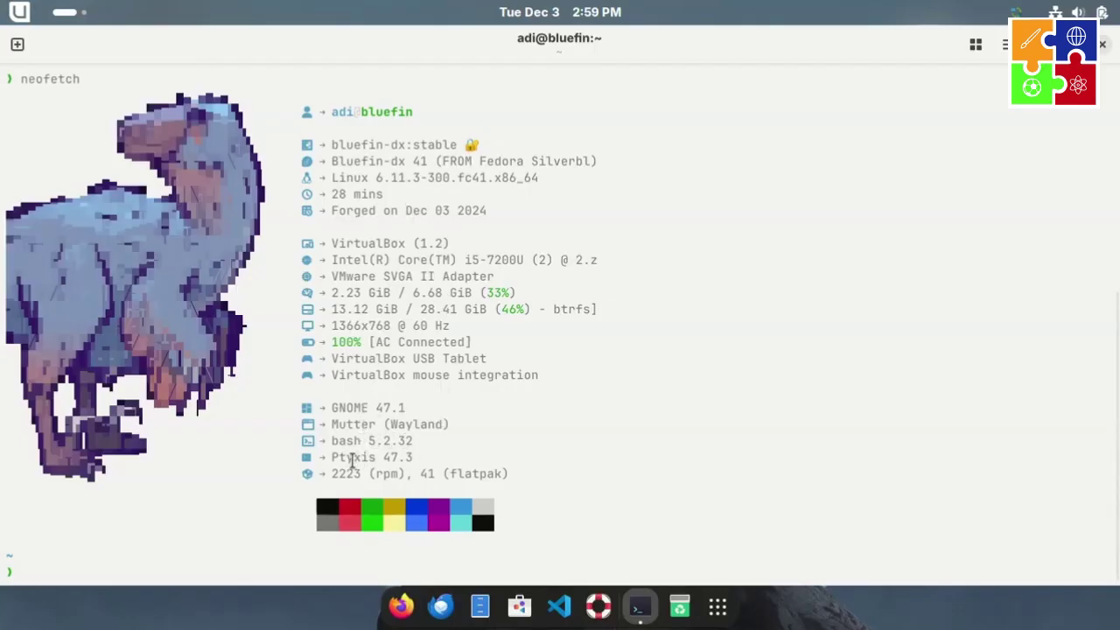
{"action": "double_click", "coordinate": [340, 474]}
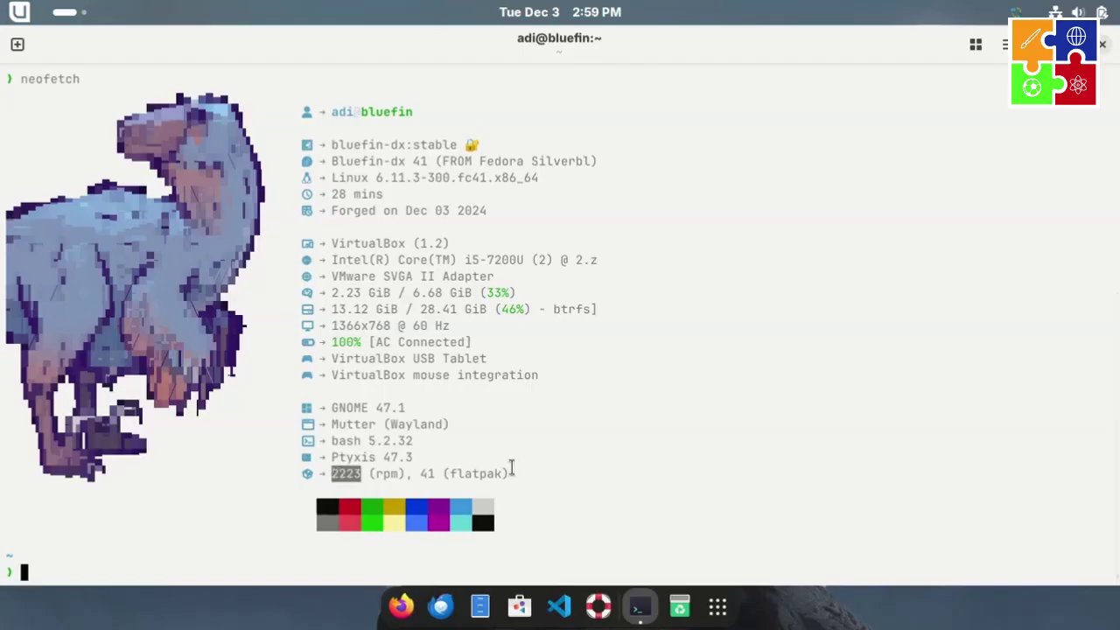
{"action": "left_click", "coordinate": [386, 473]}
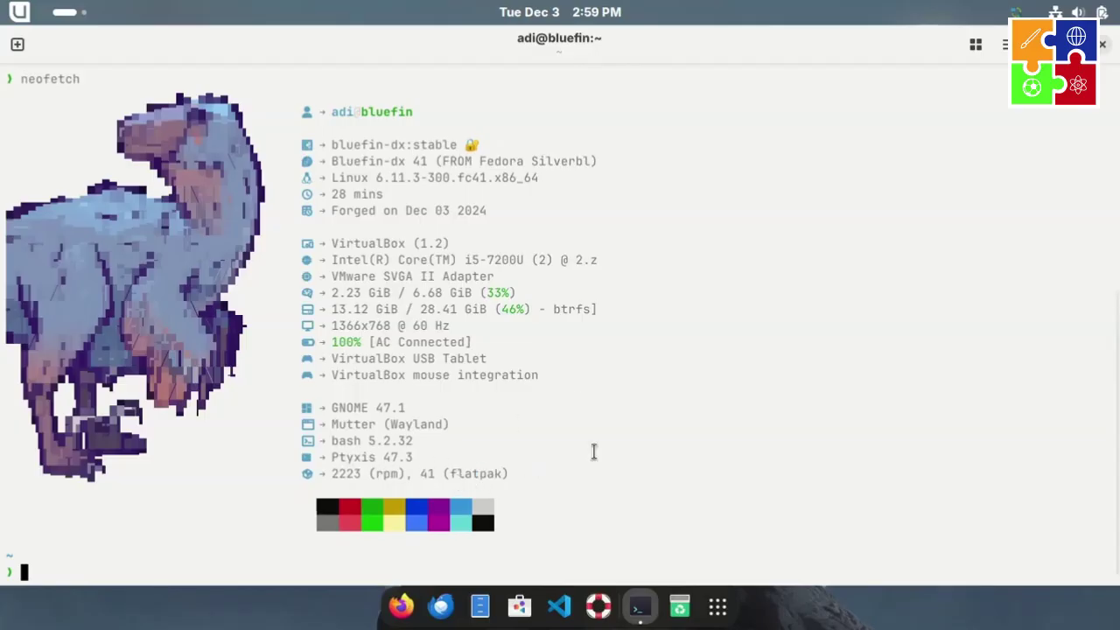
- Clear the terminal and run brew to view its example usage
{"action": "key", "text": "ctrl+l"}
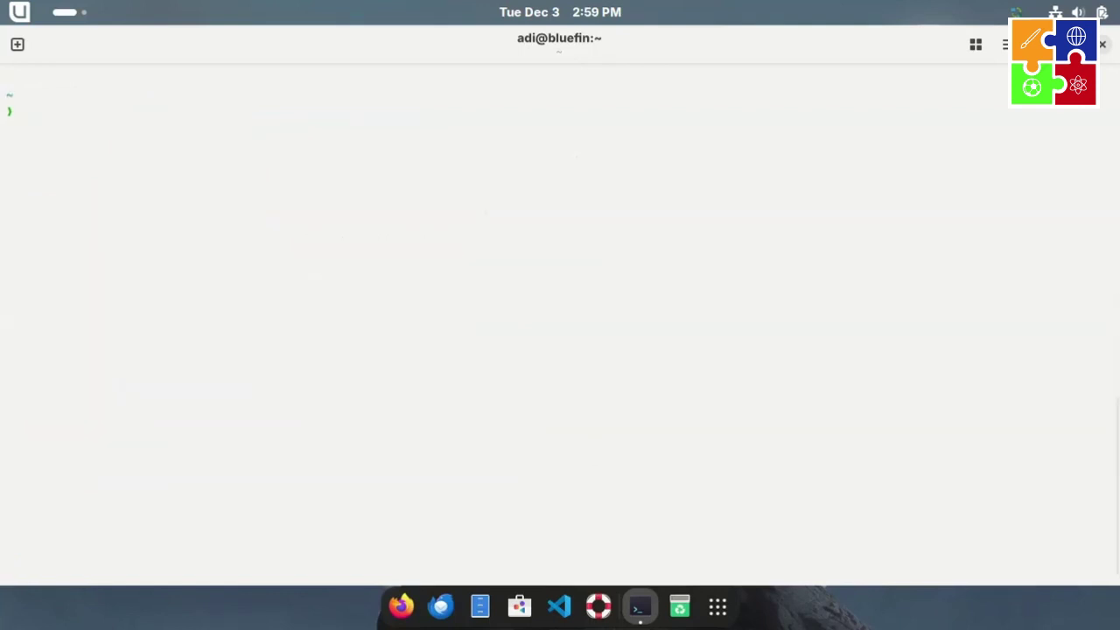
{"action": "type", "text": "brew"}
{"action": "key", "text": "Return"}
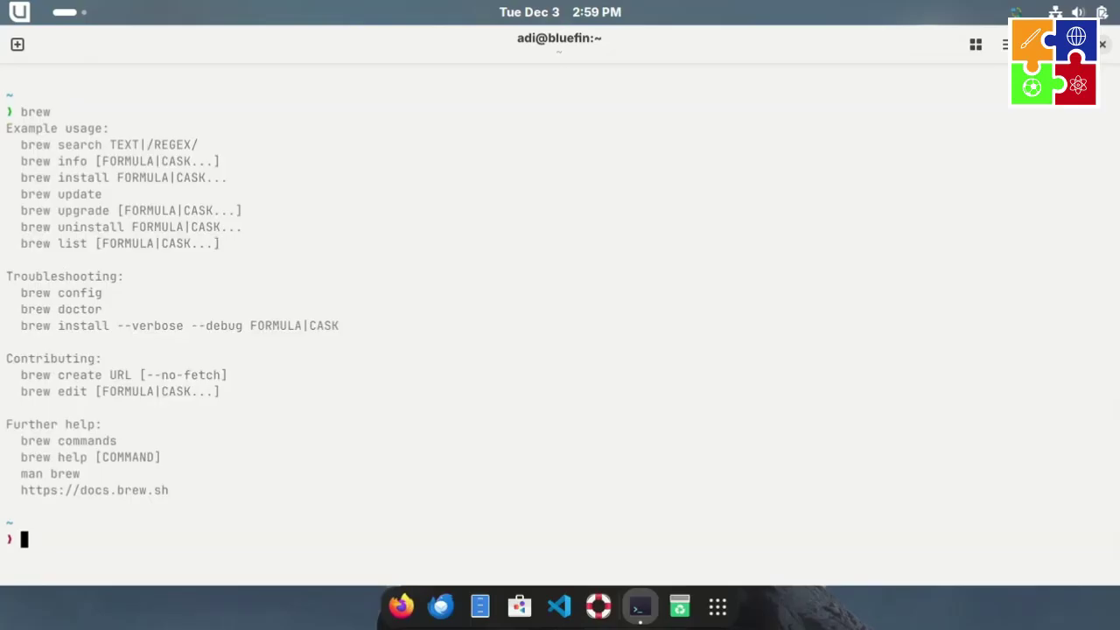
- Clear the terminal and install the fastfetch package with "brew install fastfetch"
{"action": "key", "text": "ctrl+l"}
{"action": "type", "text": "brew ins"}
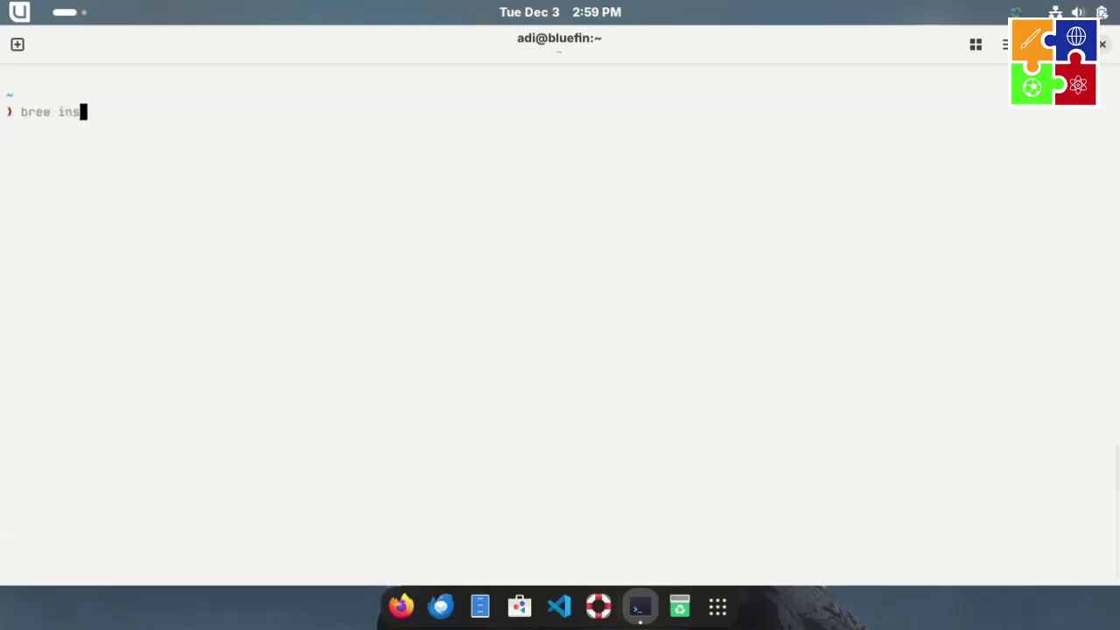
{"action": "type", "text": "tall fastfetch"}
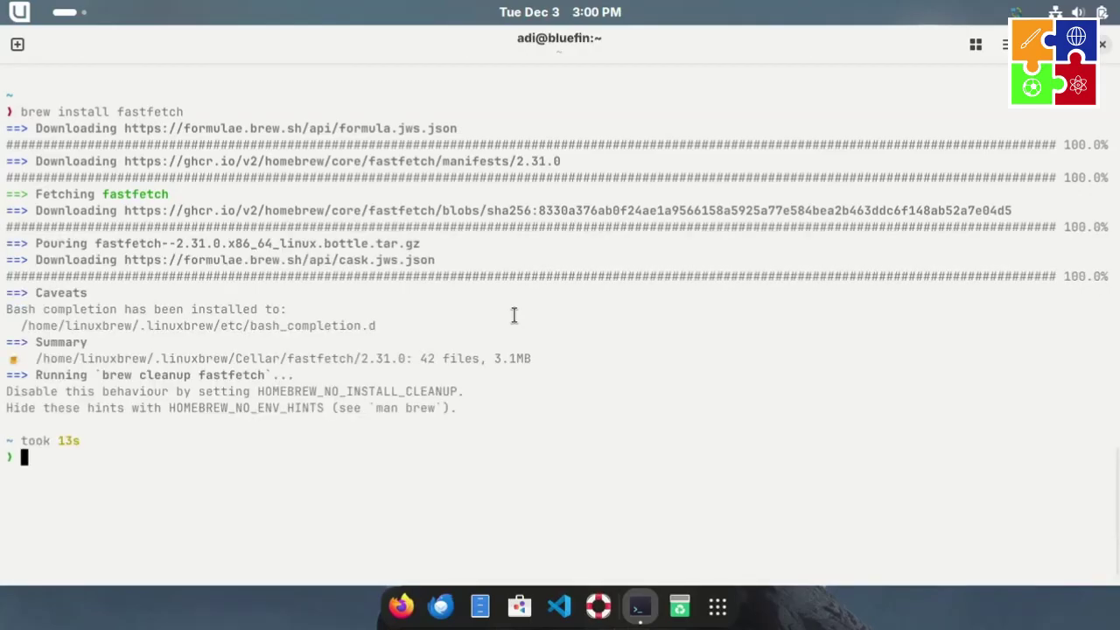
- Run fastfetch in a cleared terminal, highlight the brew entry in its package line, and close the terminal
{"action": "key", "text": "ctrl+l"}
{"action": "type", "text": "fastfetch"}
{"action": "key", "text": "Return"}
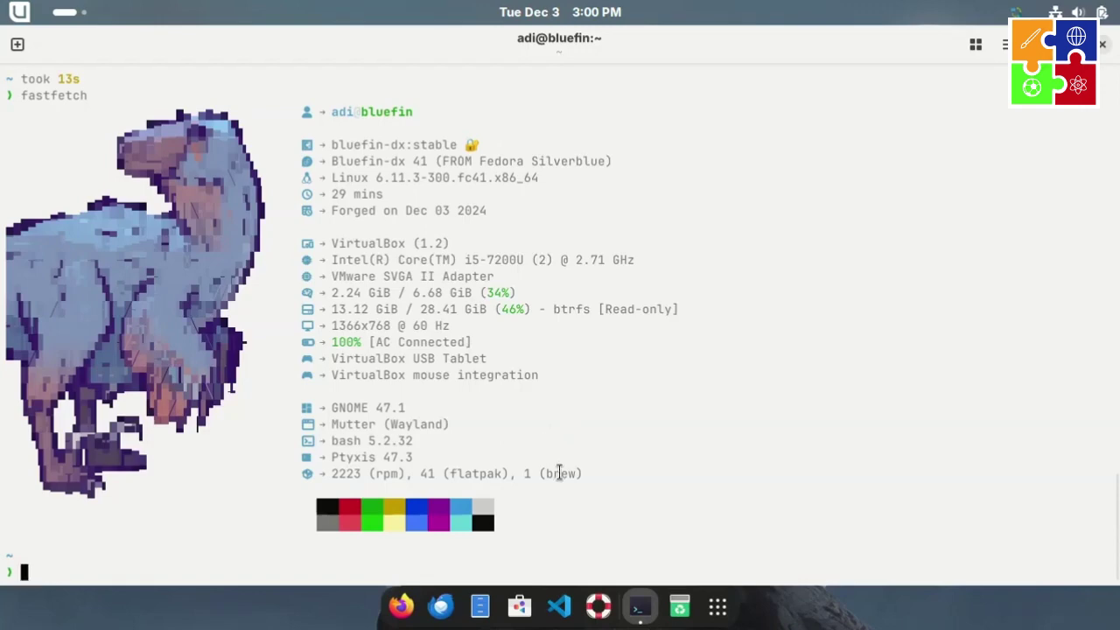
{"action": "left_click_drag", "start_coordinate": [549, 473], "coordinate": [602, 482]}
{"action": "left_click", "coordinate": [603, 484]}
{"action": "key", "text": "ctrl+l"}
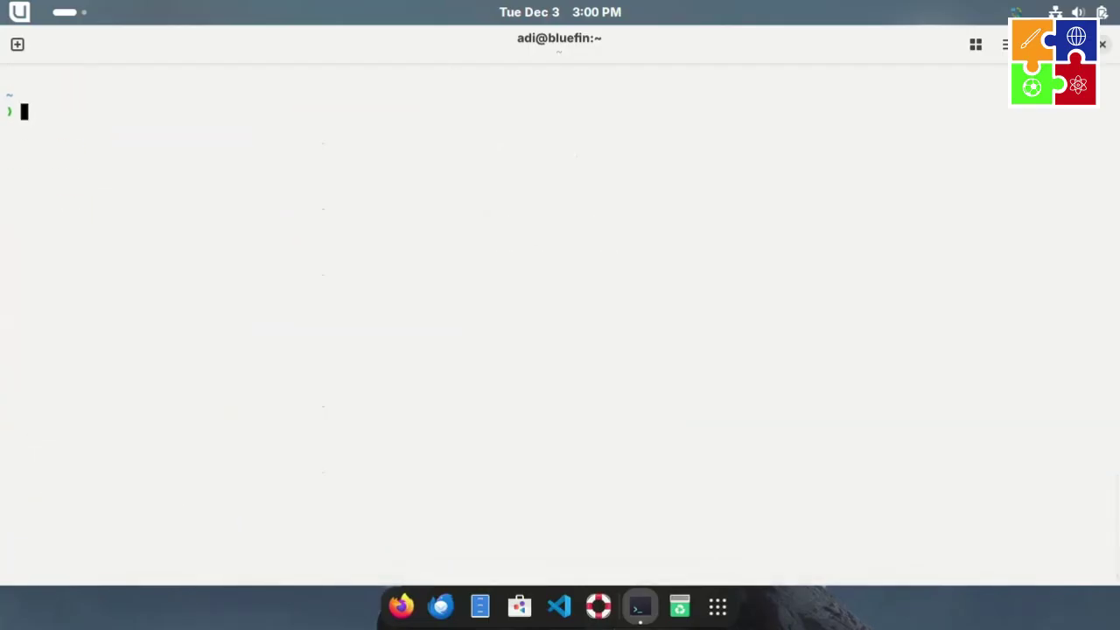
{"action": "key", "text": "ctrl+d"}
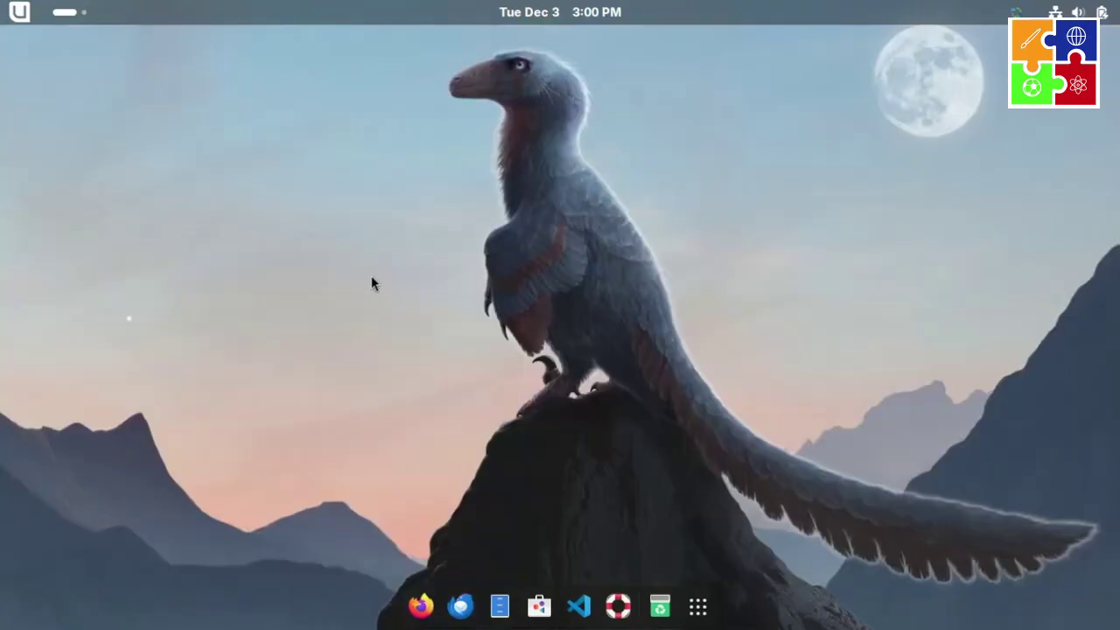
- Look at the Utilities folder in the app grid once more and return to the desktop
{"action": "left_click", "coordinate": [697, 608]}
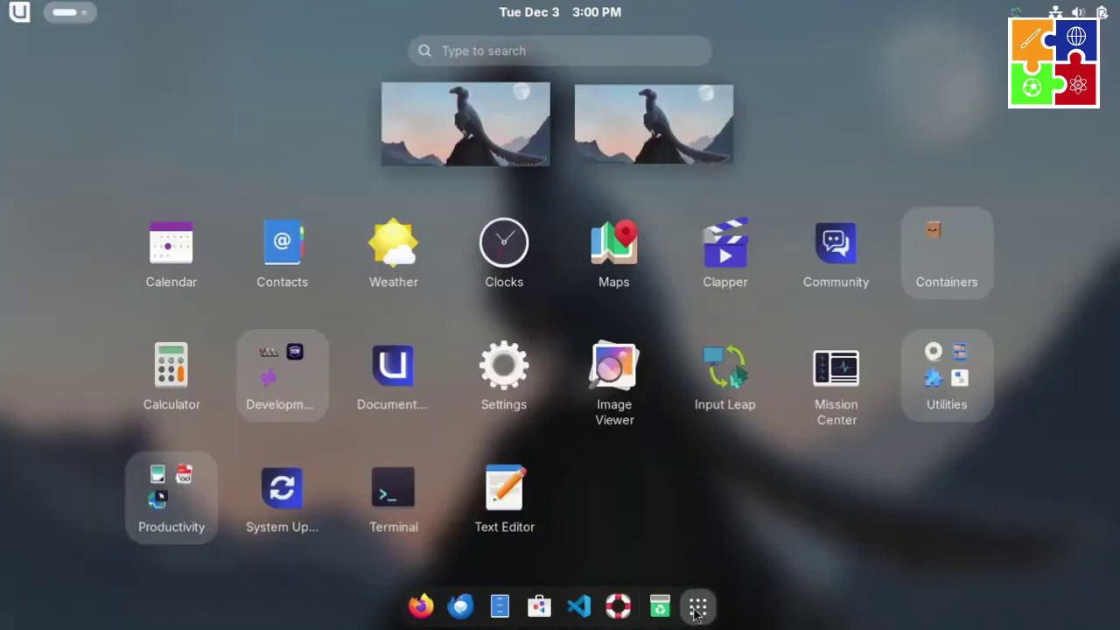
{"action": "left_click", "coordinate": [938, 391]}
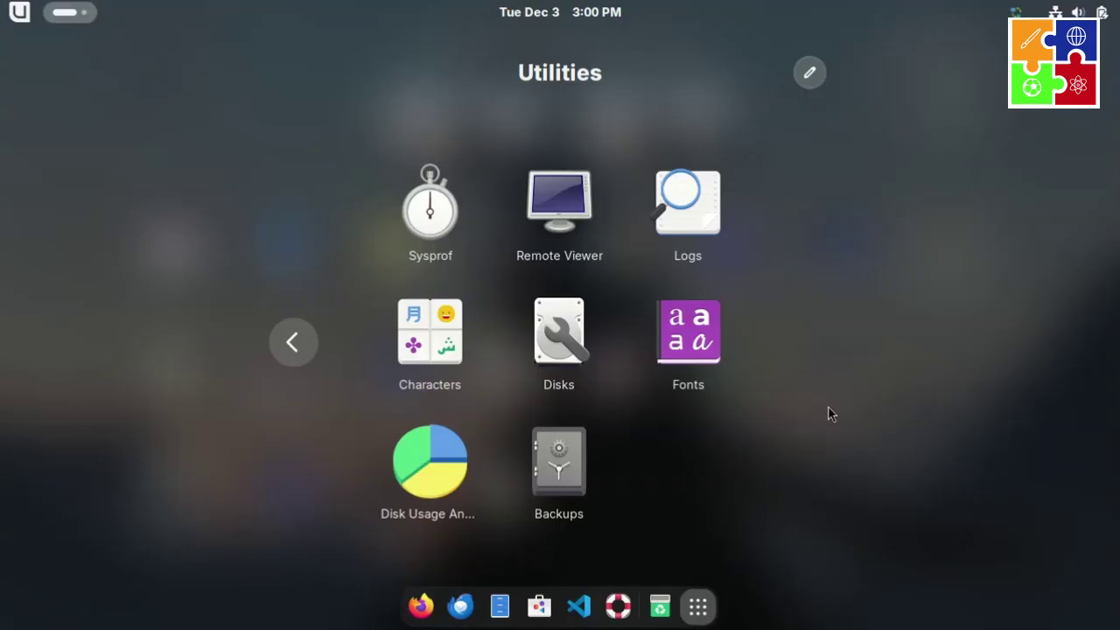
{"action": "left_click", "coordinate": [852, 425]}
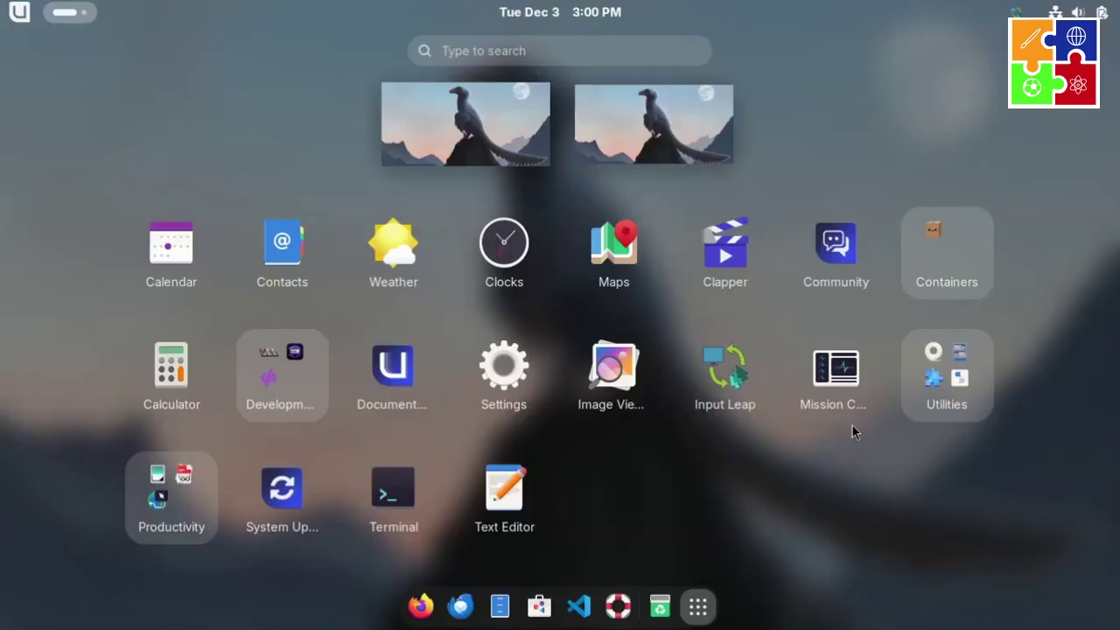
{"action": "left_click", "coordinate": [748, 483]}
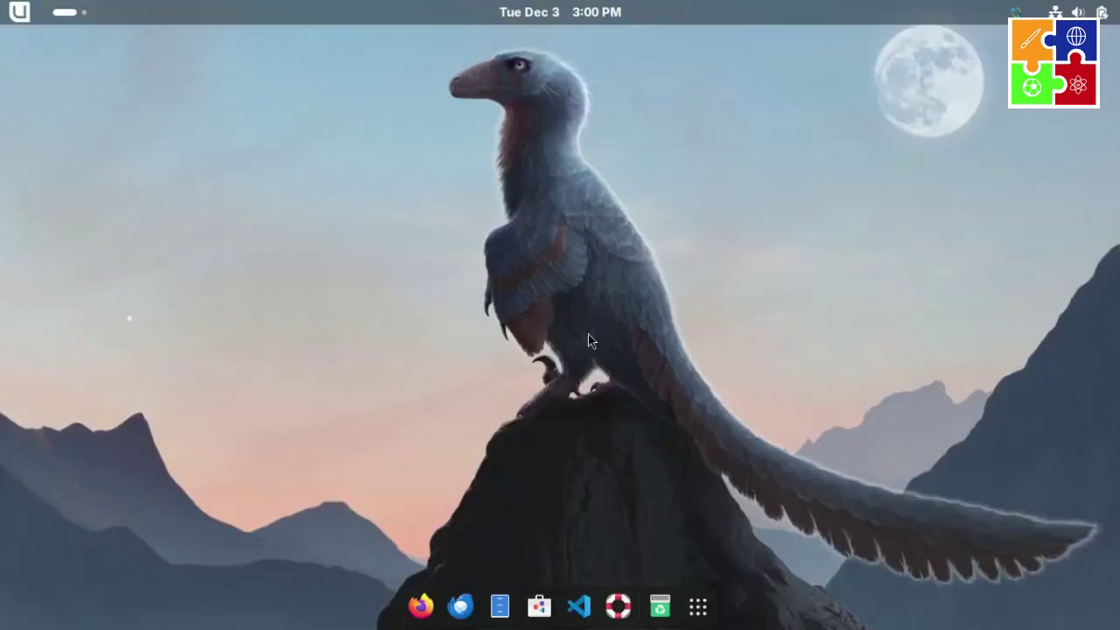
- Open the desktop's appearance settings and set the background to the blue snowy forest wallpaper
{"action": "right_click", "coordinate": [347, 213]}
{"action": "left_click", "coordinate": [423, 227]}
{"action": "scroll", "coordinate": [916, 176], "scroll_direction": "down", "scroll_amount": 3}
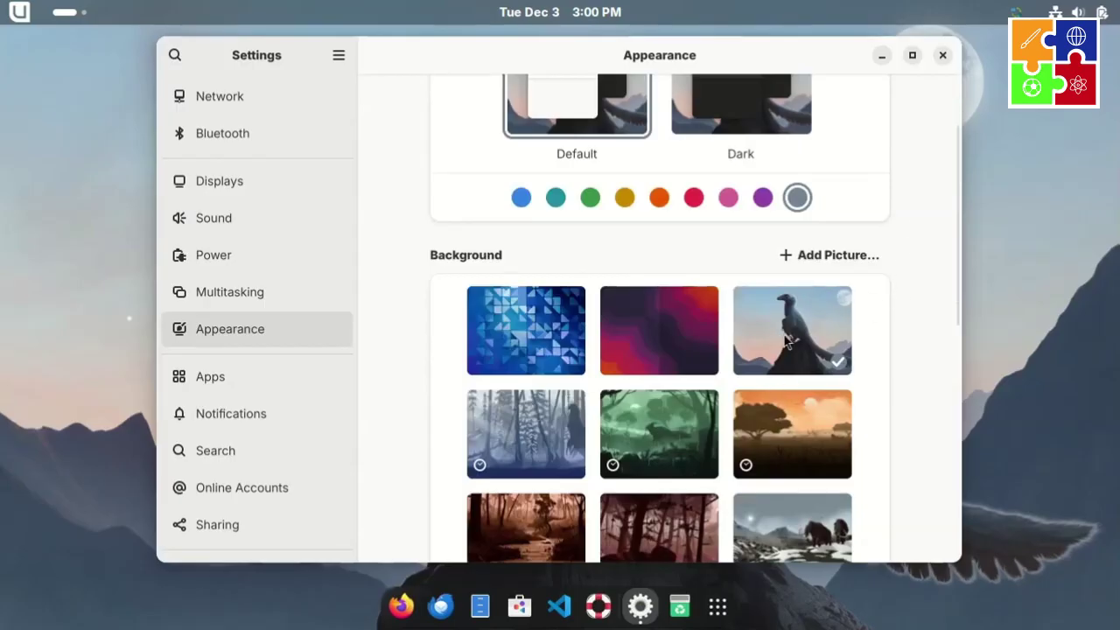
{"action": "left_click", "coordinate": [538, 426]}
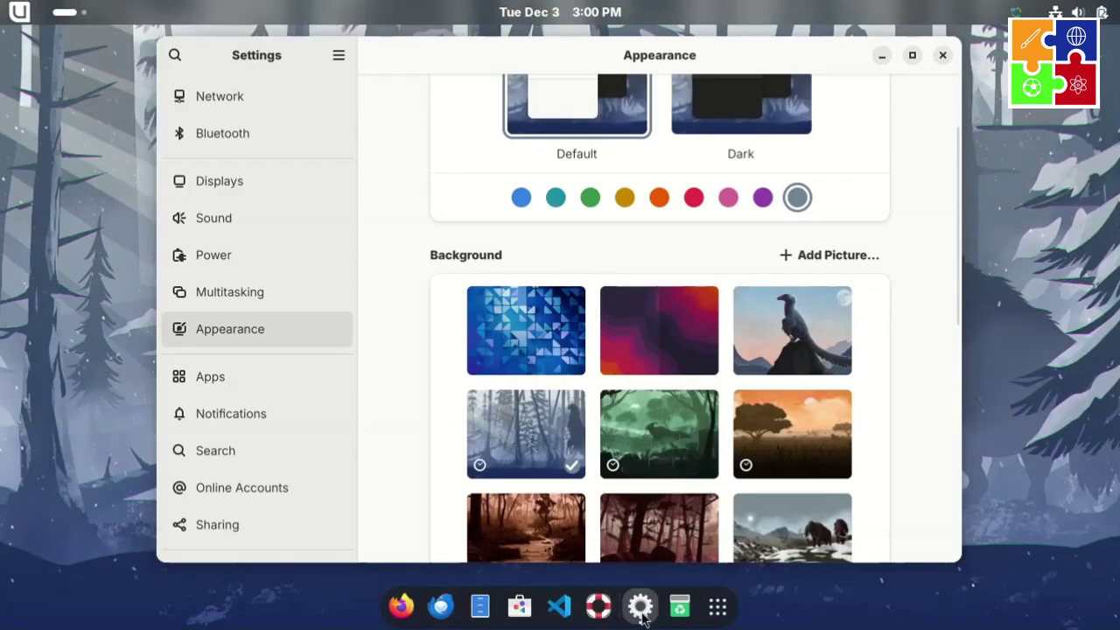
- Set the desktop background to the green jungle wallpaper and minimize Settings to view it
{"action": "left_click", "coordinate": [881, 55]}
{"action": "left_click", "coordinate": [640, 605]}
{"action": "left_click", "coordinate": [658, 432]}
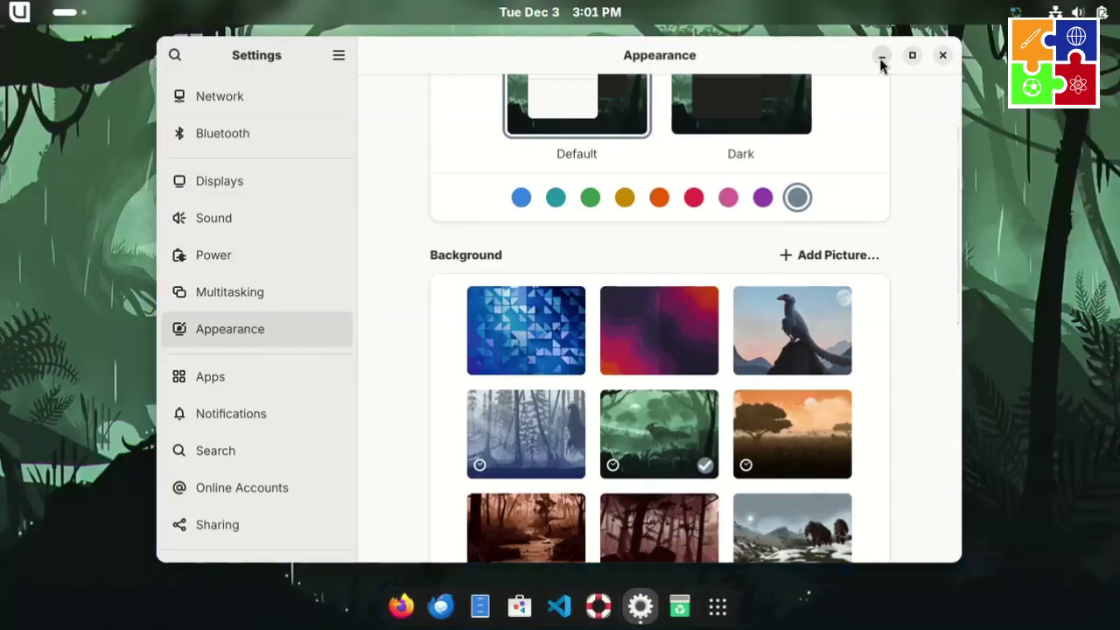
{"action": "left_click", "coordinate": [881, 56]}
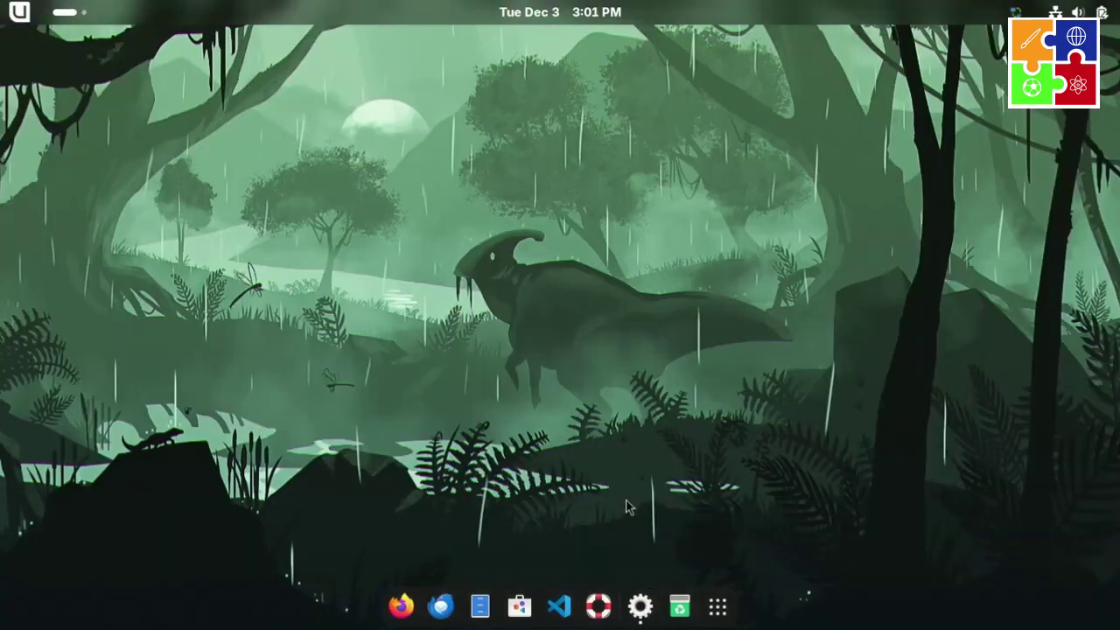
- Switch the desktop background to the orange savanna wallpaper and show it on the bare desktop
{"action": "left_click", "coordinate": [639, 606]}
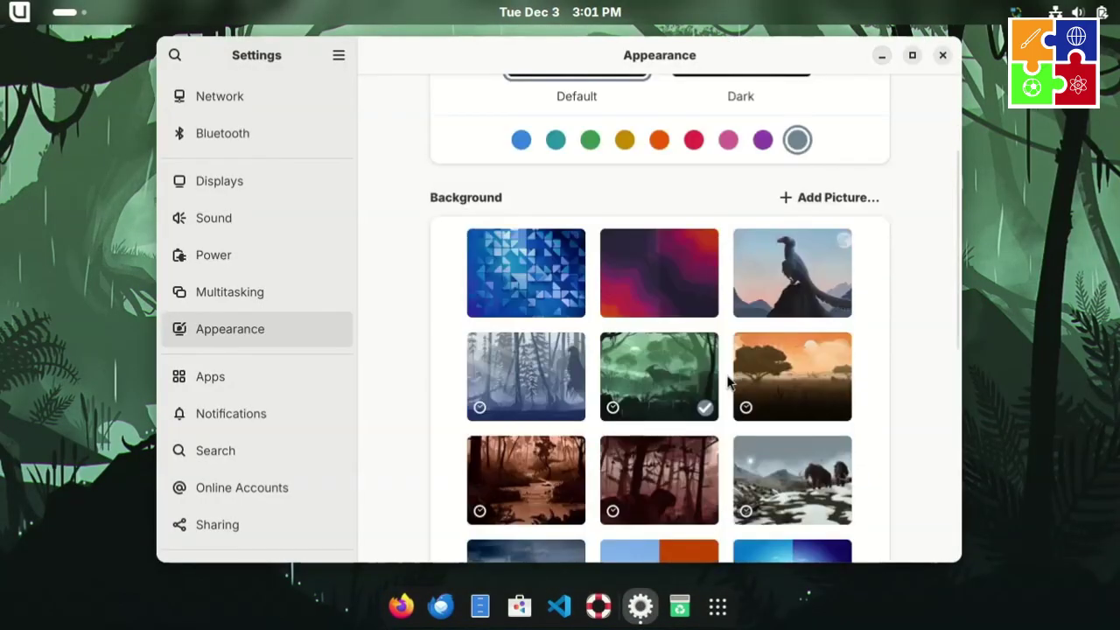
{"action": "left_click", "coordinate": [772, 383]}
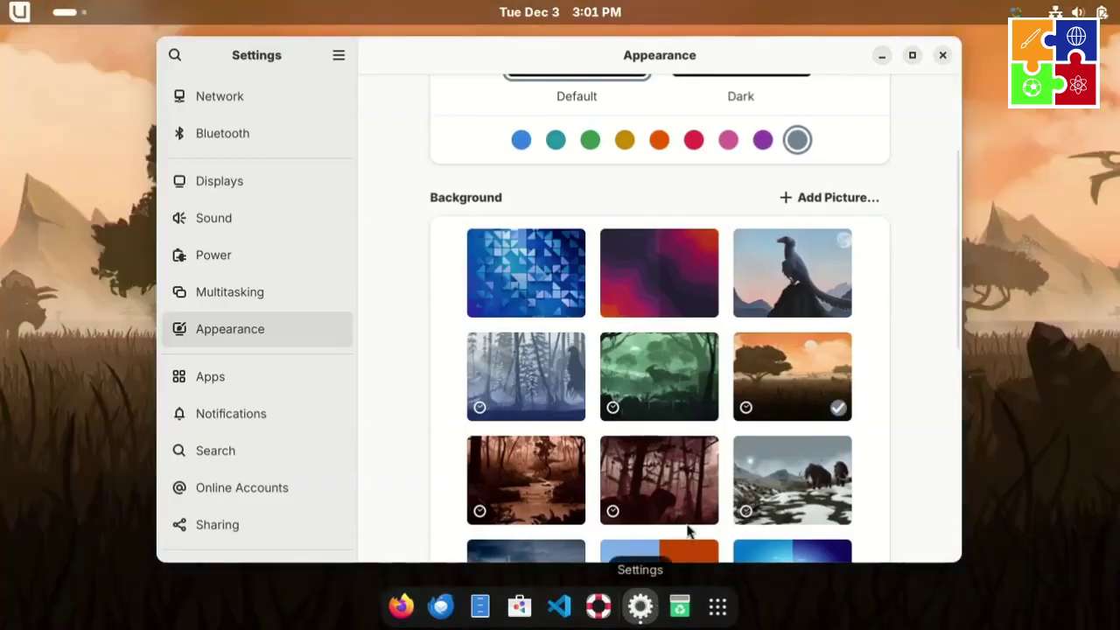
{"action": "left_click", "coordinate": [881, 55]}
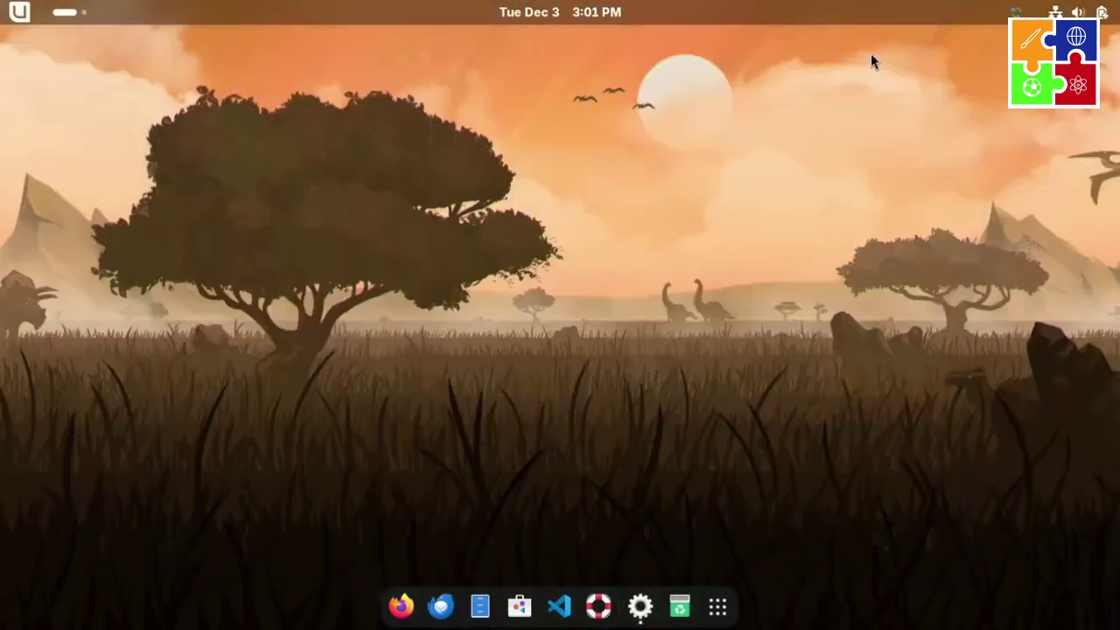
- Set the desktop background to the snowy mammoth wallpaper and minimize Settings to view it
{"action": "left_click", "coordinate": [639, 605]}
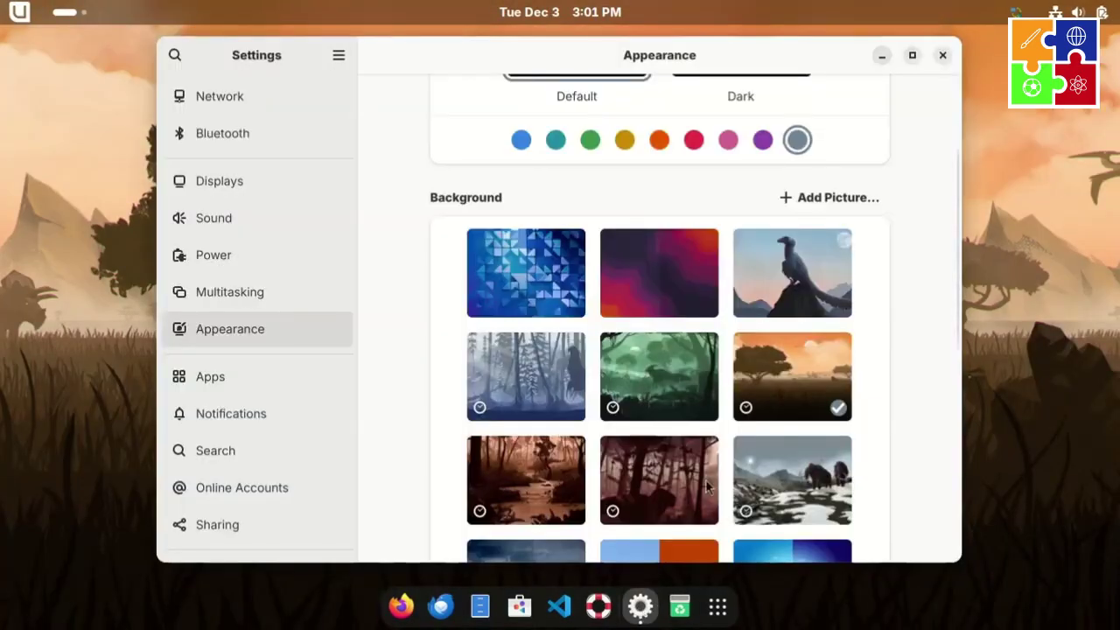
{"action": "left_click", "coordinate": [781, 496]}
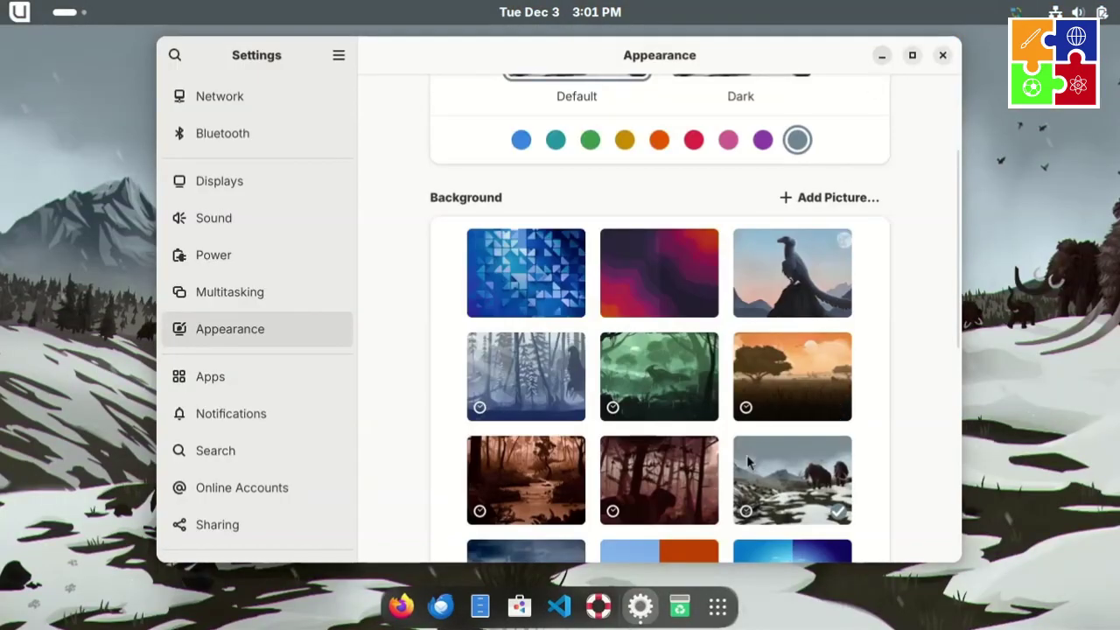
{"action": "left_click", "coordinate": [882, 57]}
- Set the accent colour to pink in the appearance settings and check it in the quick settings
{"action": "left_click", "coordinate": [639, 605]}
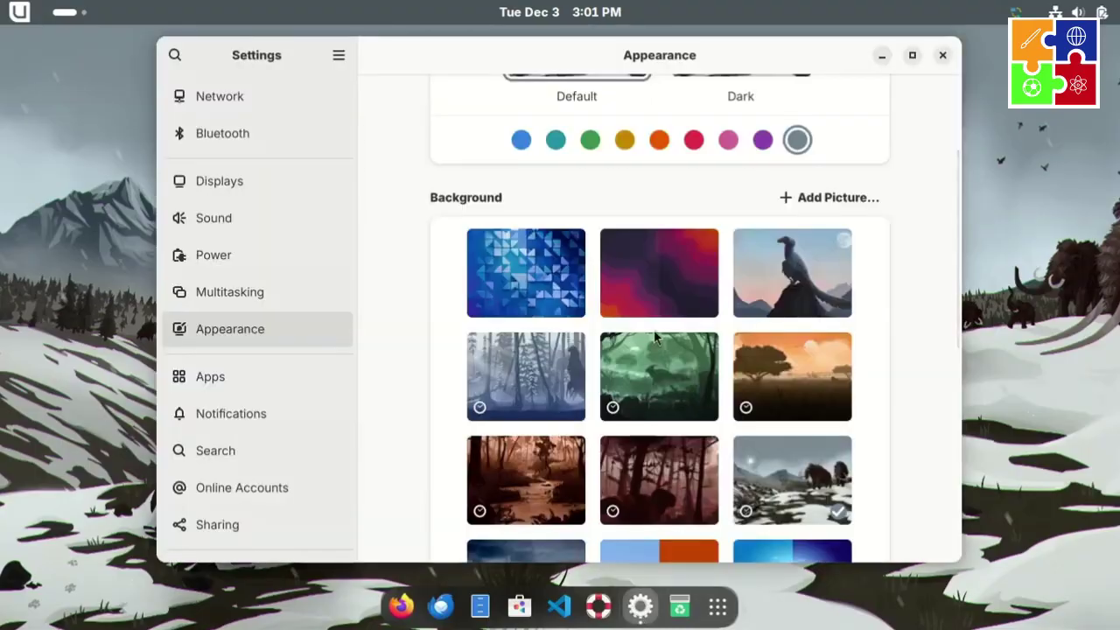
{"action": "scroll", "coordinate": [837, 359], "scroll_direction": "up", "scroll_amount": 4}
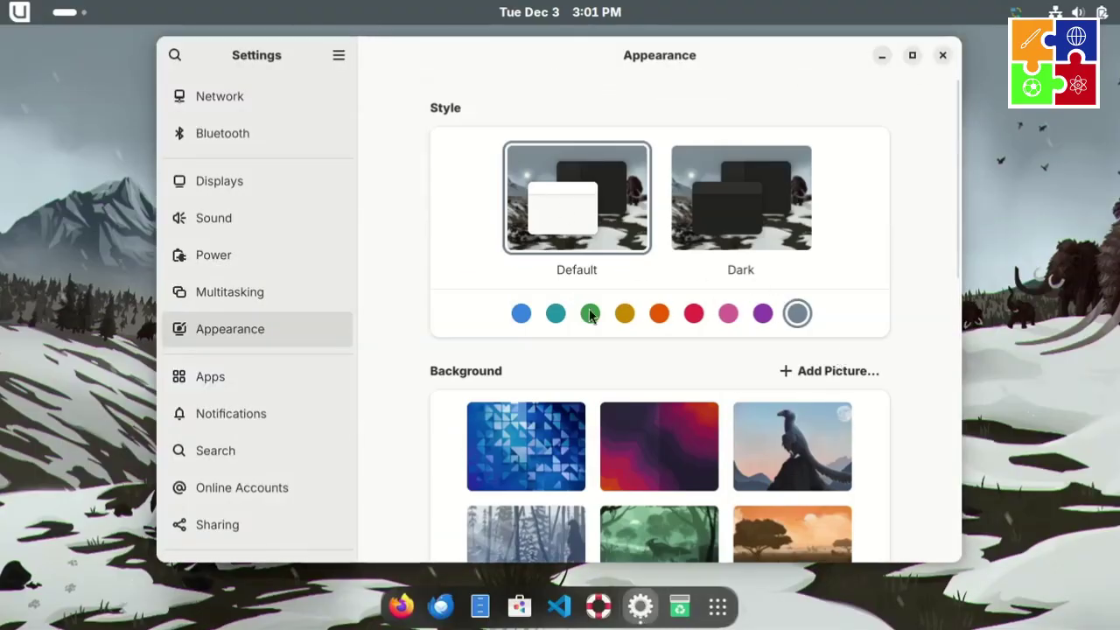
{"action": "left_click", "coordinate": [728, 313]}
{"action": "left_click", "coordinate": [1083, 9]}
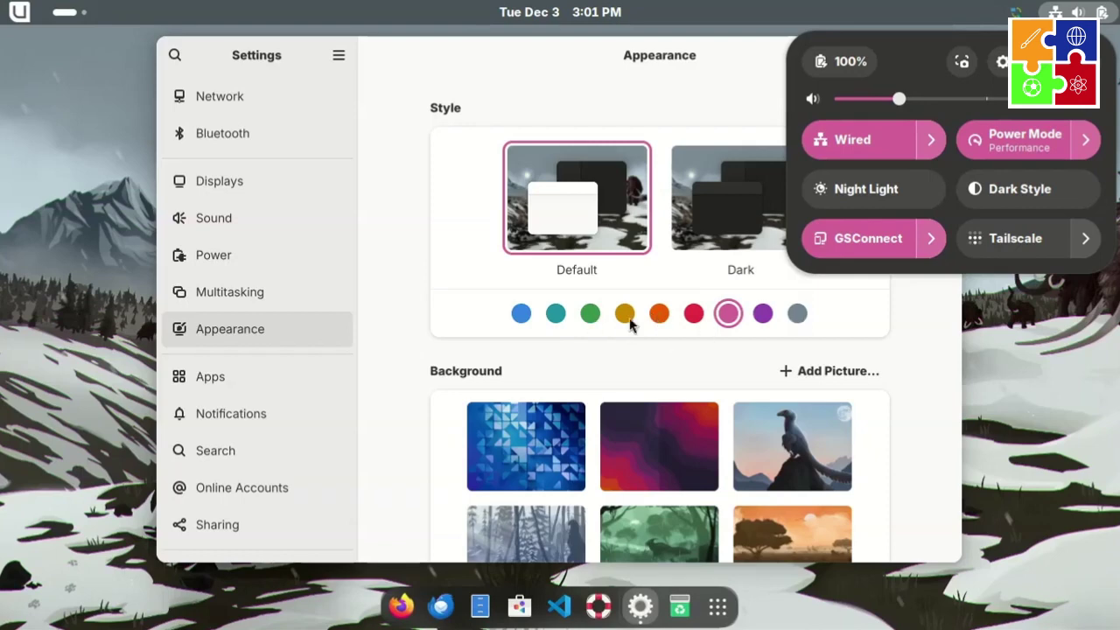
{"action": "left_click", "coordinate": [934, 364]}
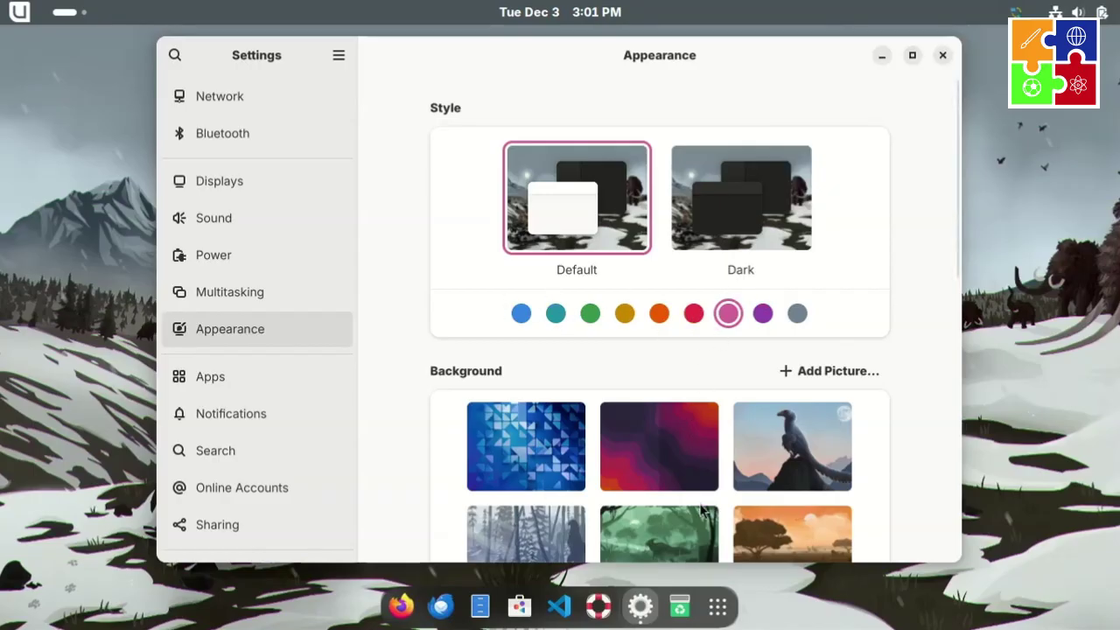
{"action": "left_click", "coordinate": [1080, 9]}
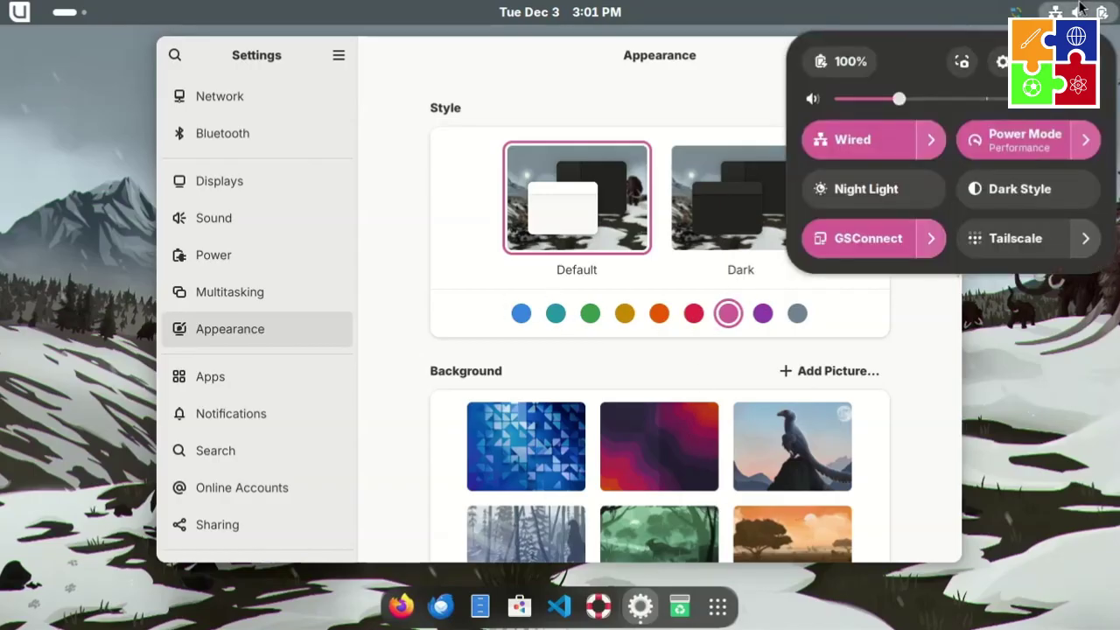
{"action": "left_click", "coordinate": [932, 354]}
- Set the accent colour to blue, check it in the quick settings, and close Settings
{"action": "left_click", "coordinate": [521, 313]}
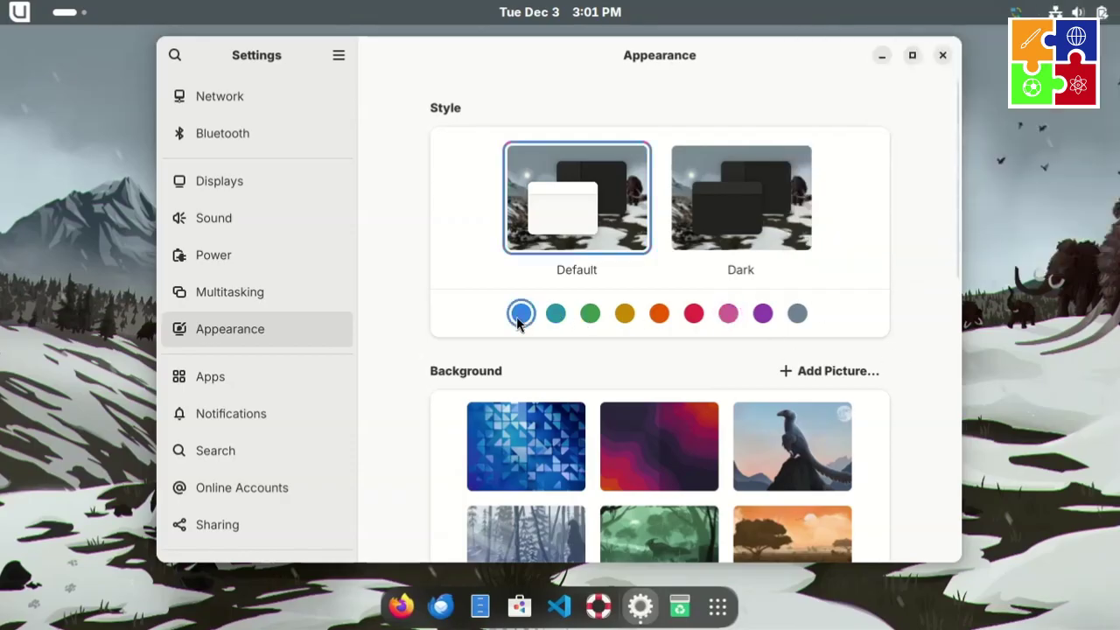
{"action": "left_click", "coordinate": [1081, 11]}
{"action": "left_click", "coordinate": [928, 403]}
{"action": "scroll", "coordinate": [761, 289], "scroll_direction": "down", "scroll_amount": 3}
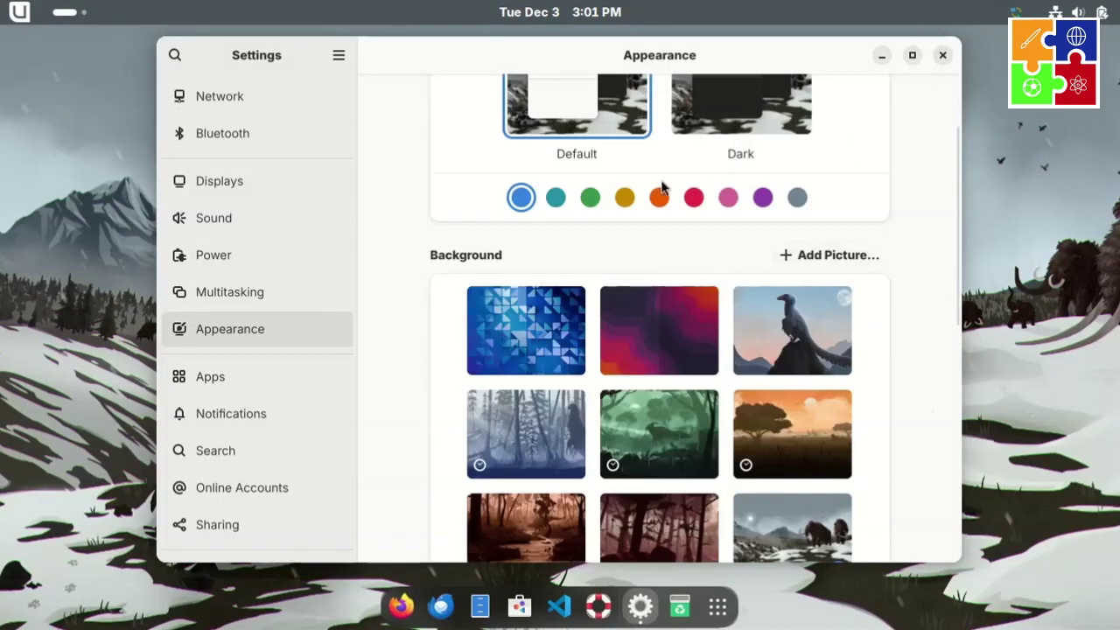
{"action": "left_click", "coordinate": [941, 55]}
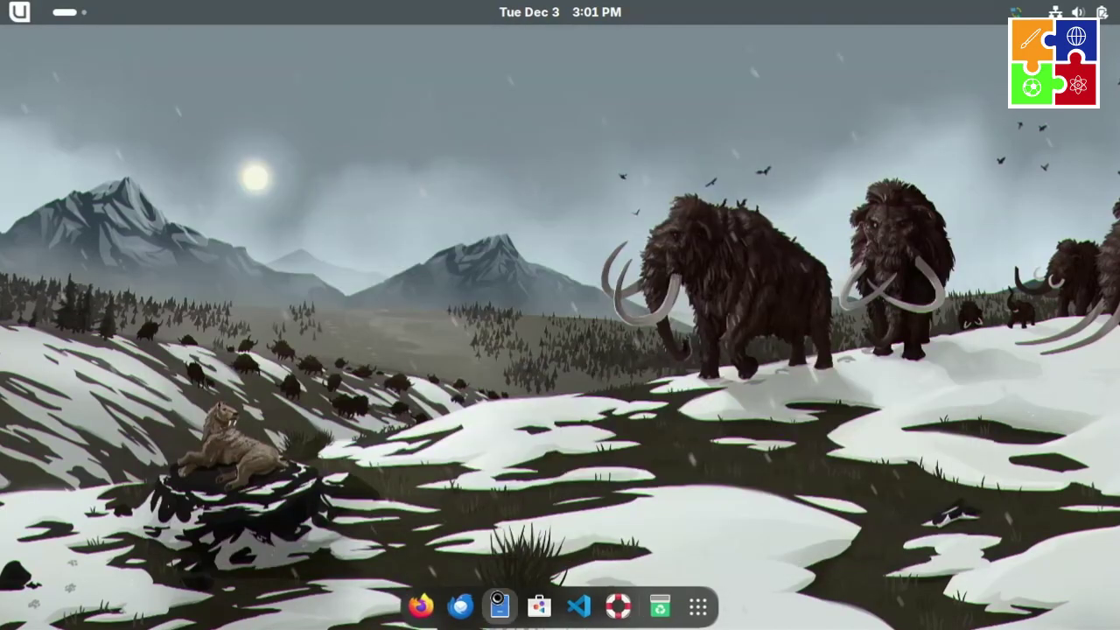
- Open the Home folder in Files and launch Tweaks from the Utilities folder of the app grid
{"action": "left_click", "coordinate": [498, 604]}
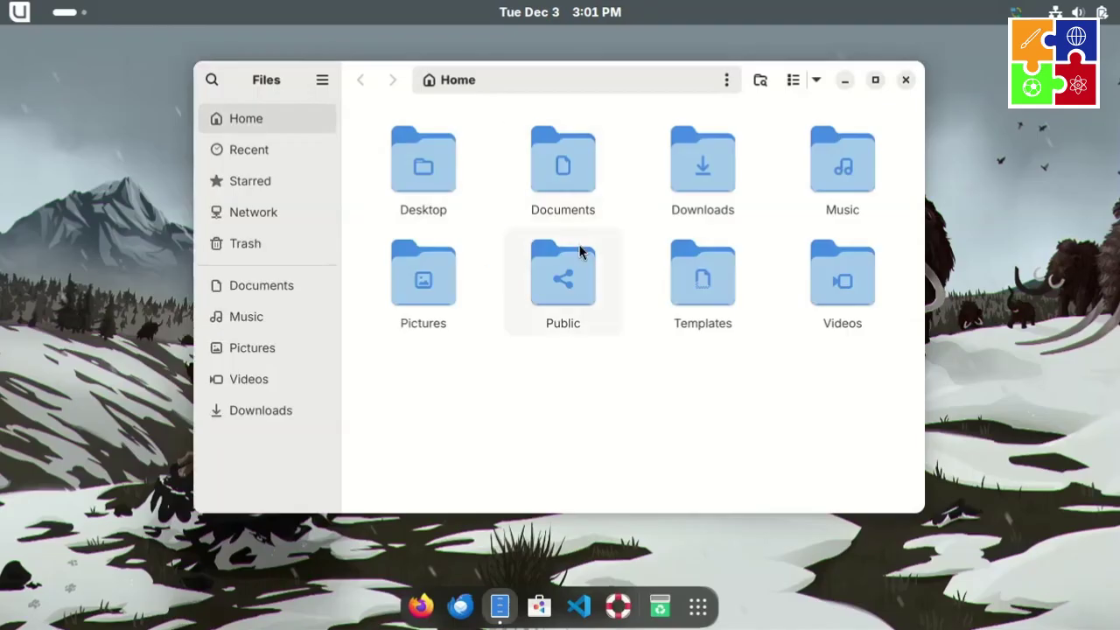
{"action": "left_click", "coordinate": [698, 607]}
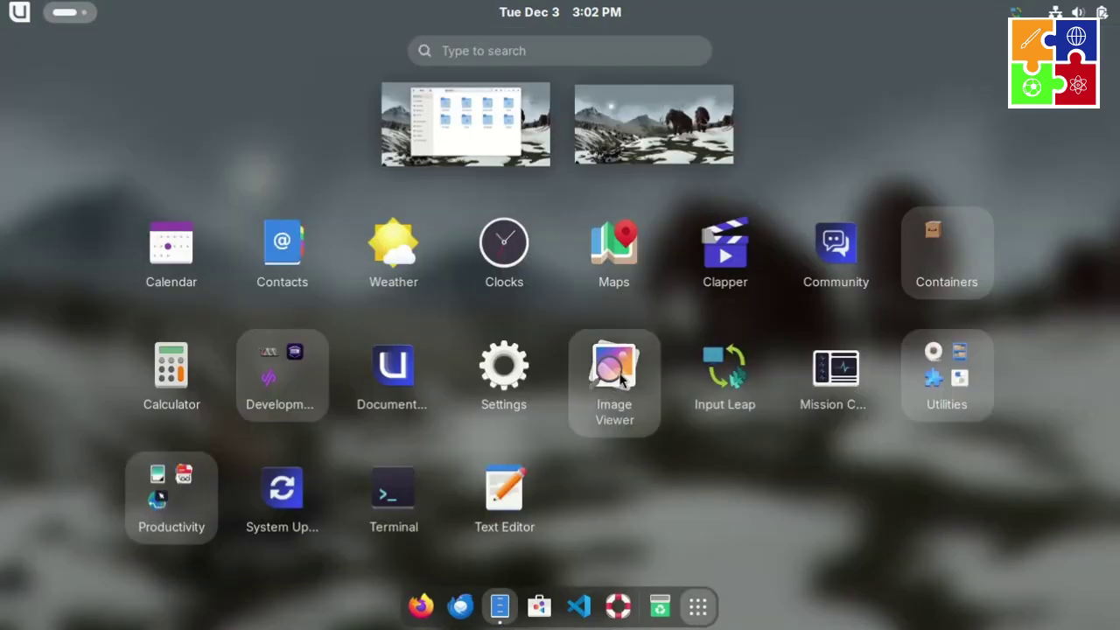
{"action": "left_click", "coordinate": [951, 379]}
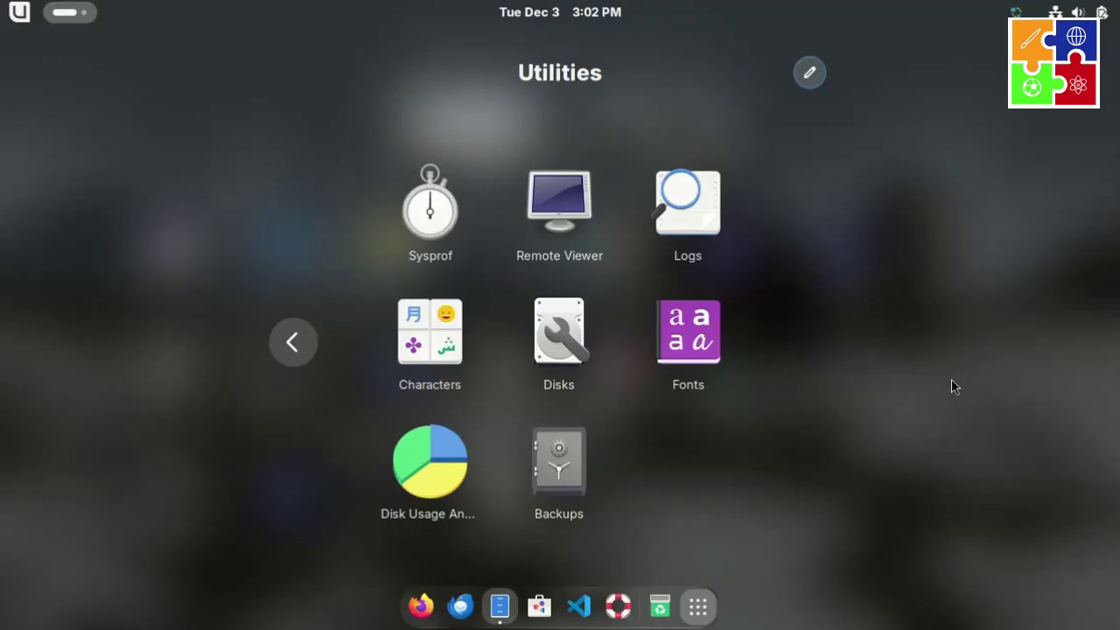
{"action": "scroll", "coordinate": [429, 325], "scroll_direction": "up", "scroll_amount": 1}
{"action": "left_click", "coordinate": [430, 325]}
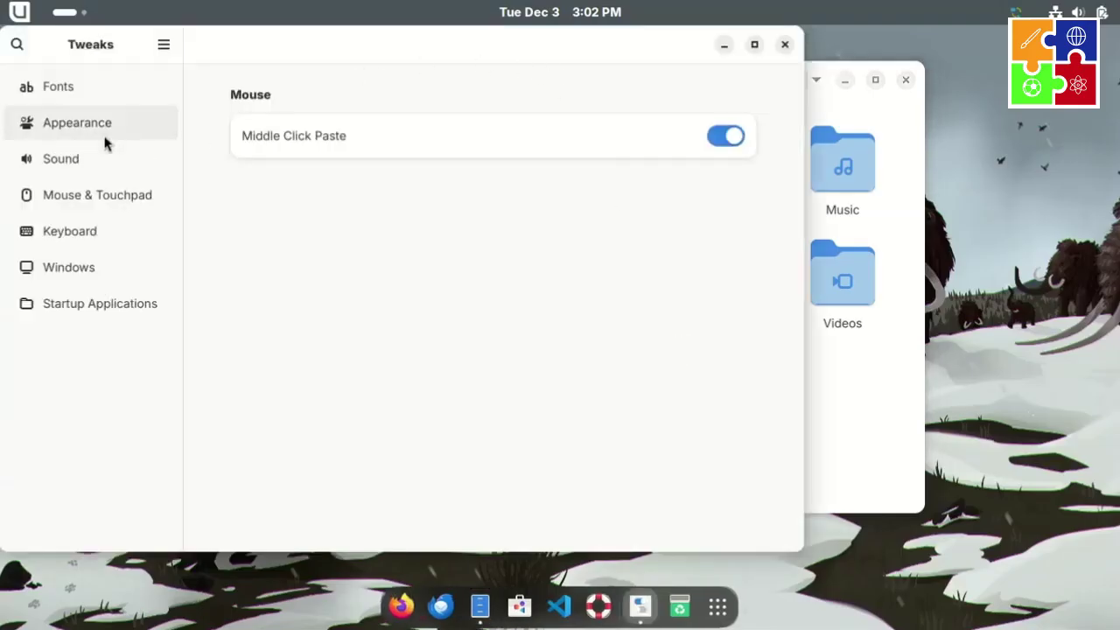
- Set the icon theme to Yaru-dark in Tweaks, and minimize Tweaks to reveal the folder icons in Files
{"action": "left_click", "coordinate": [102, 135]}
{"action": "left_click", "coordinate": [674, 201]}
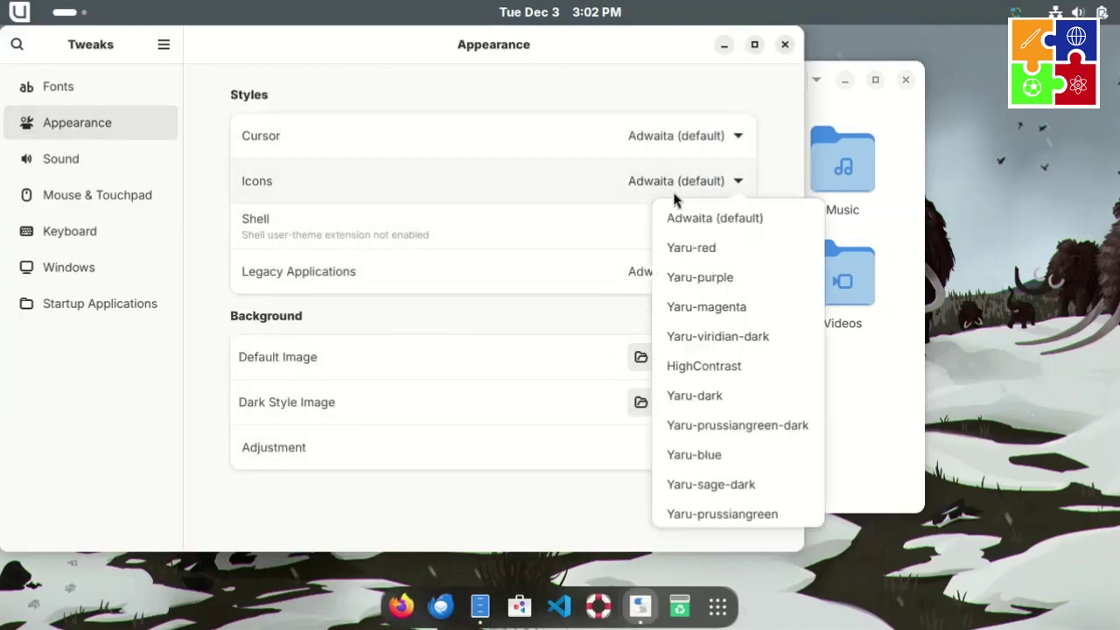
{"action": "scroll", "coordinate": [714, 393], "scroll_direction": "down", "scroll_amount": 3}
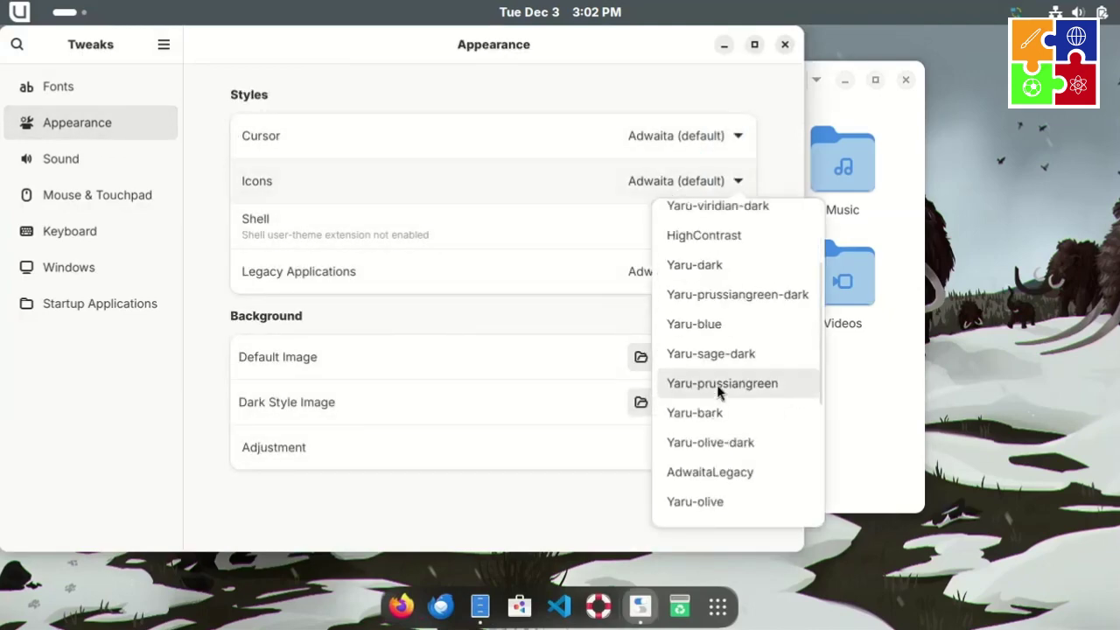
{"action": "left_click", "coordinate": [738, 278]}
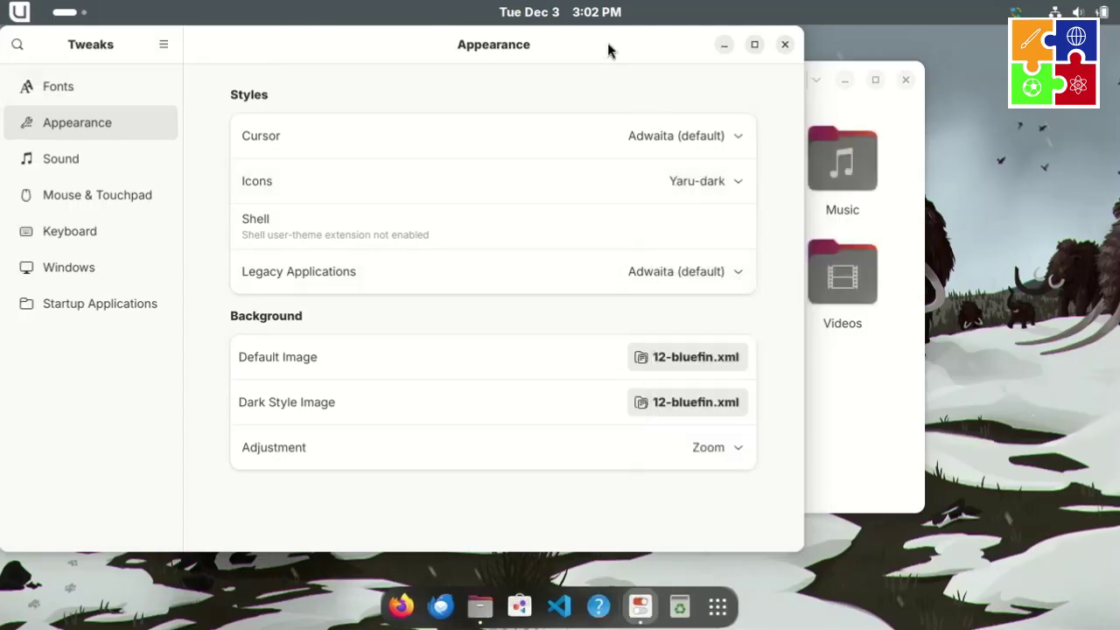
{"action": "left_click_drag", "start_coordinate": [607, 42], "coordinate": [749, 357]}
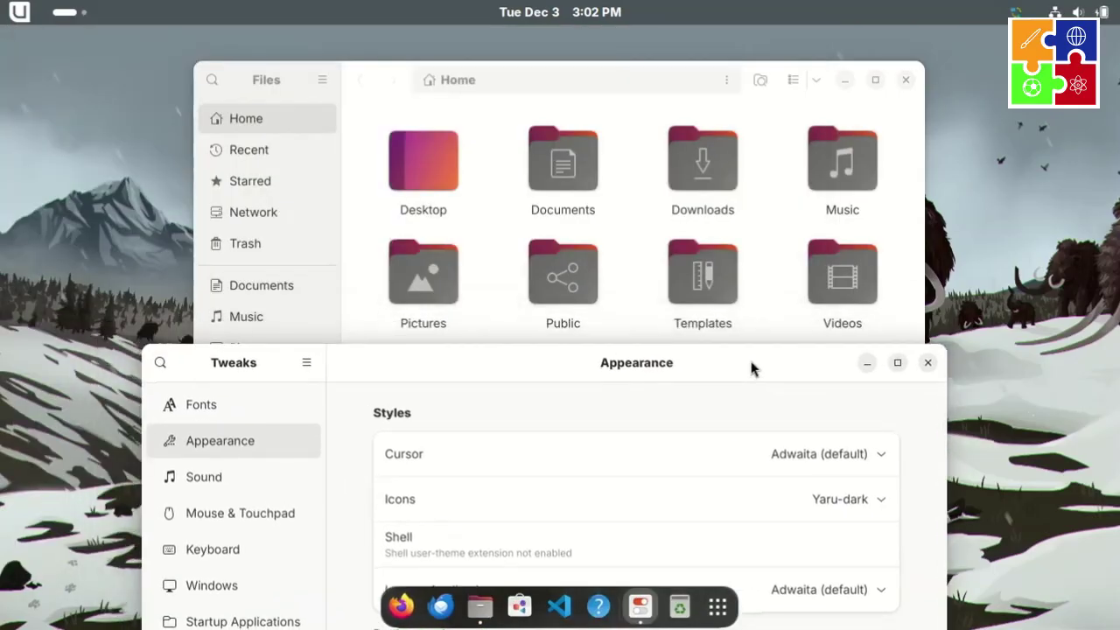
{"action": "left_click", "coordinate": [866, 364]}
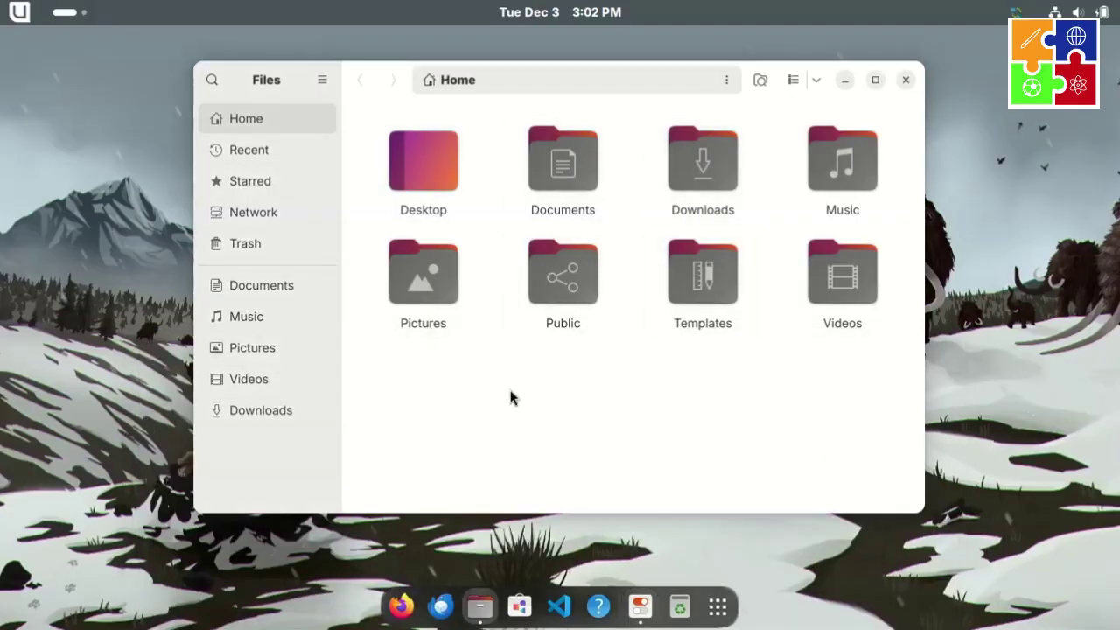
- Turn on Dark Style in the quick settings and return to the Files window
{"action": "left_click", "coordinate": [1076, 12]}
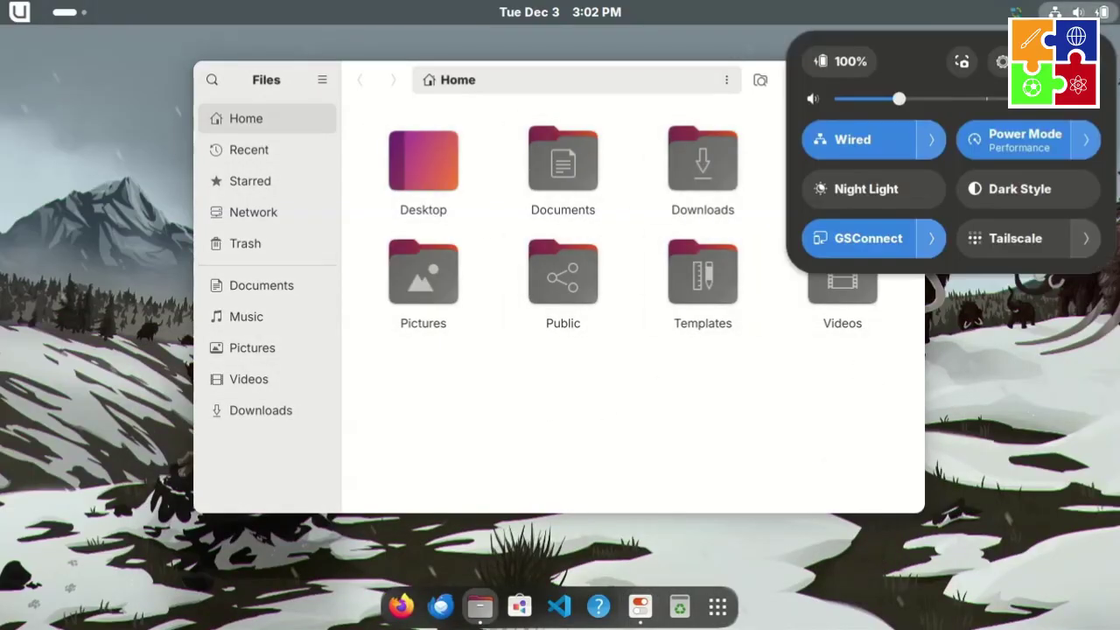
{"action": "left_click", "coordinate": [1016, 200]}
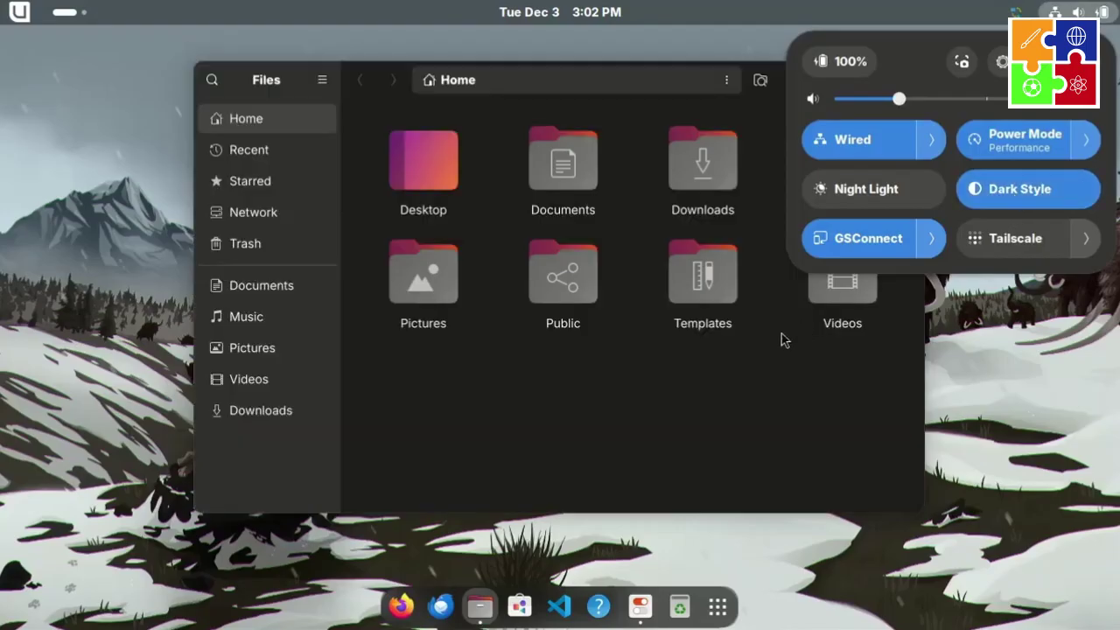
{"action": "left_click", "coordinate": [676, 406]}
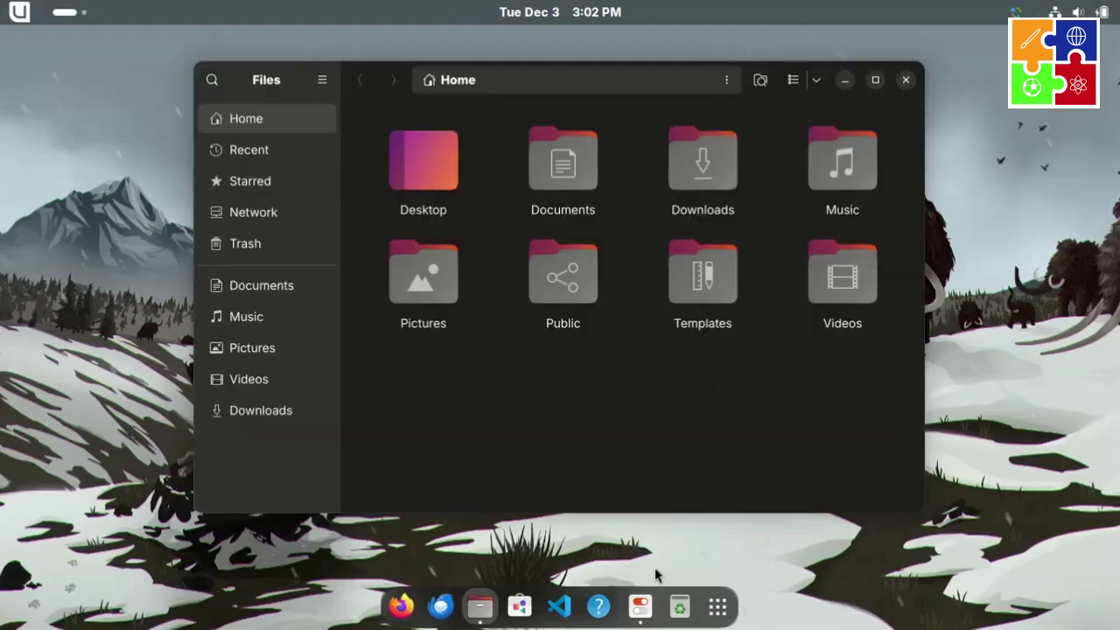
- Bring Tweaks back and examine the dark style and Yaru-dark icons in the window overview and app grid
{"action": "left_click", "coordinate": [643, 604]}
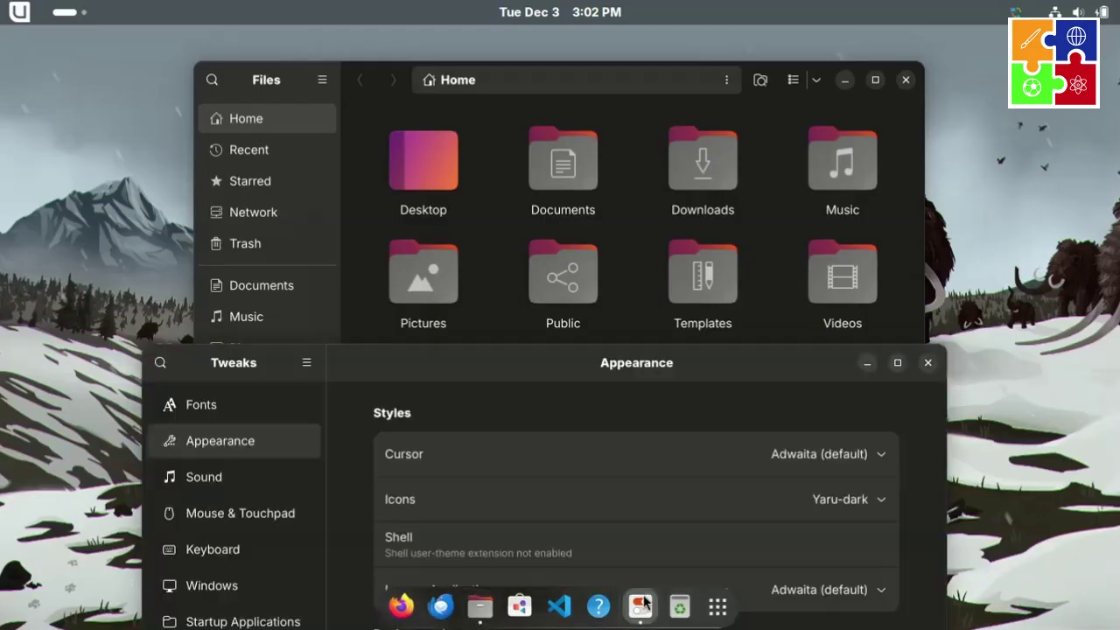
{"action": "left_click_drag", "start_coordinate": [688, 368], "coordinate": [662, 108]}
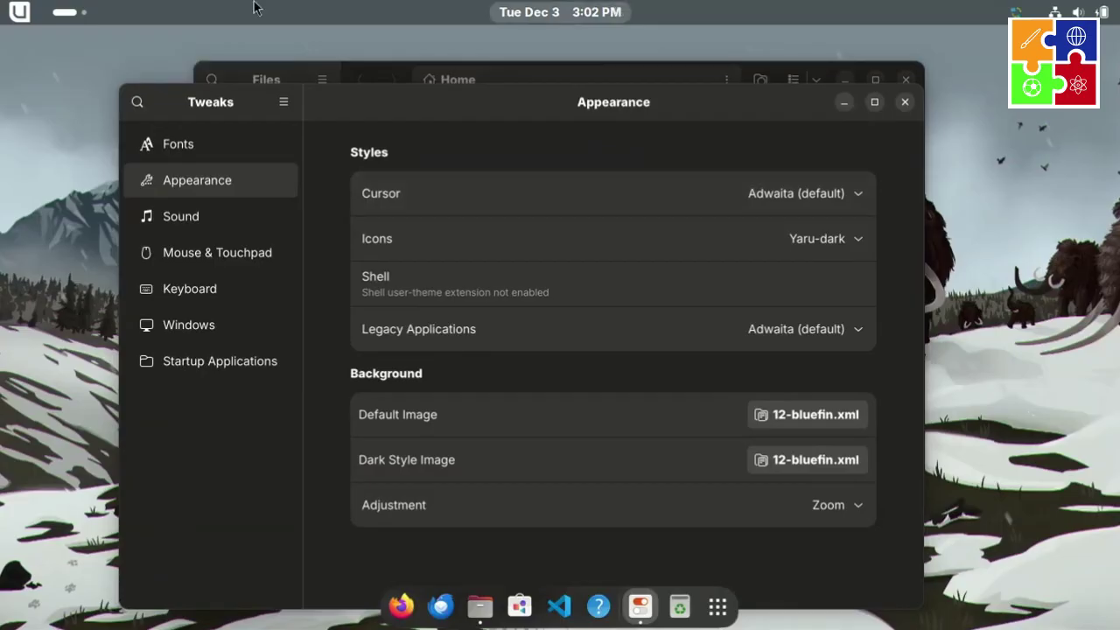
{"action": "left_click", "coordinate": [101, 11]}
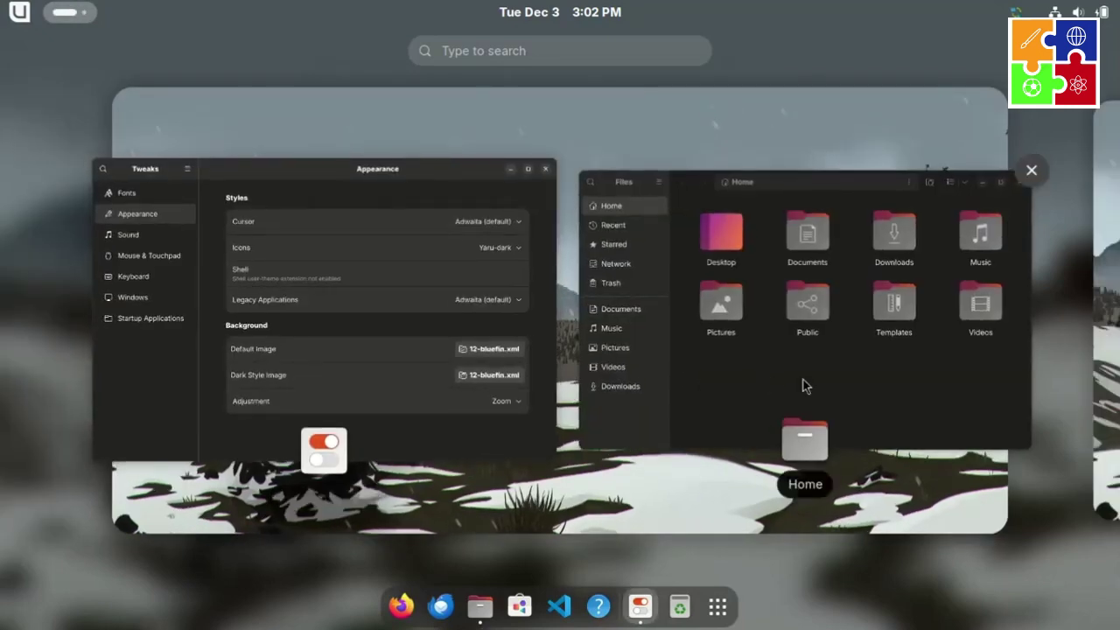
{"action": "left_click", "coordinate": [805, 385]}
{"action": "left_click", "coordinate": [638, 606]}
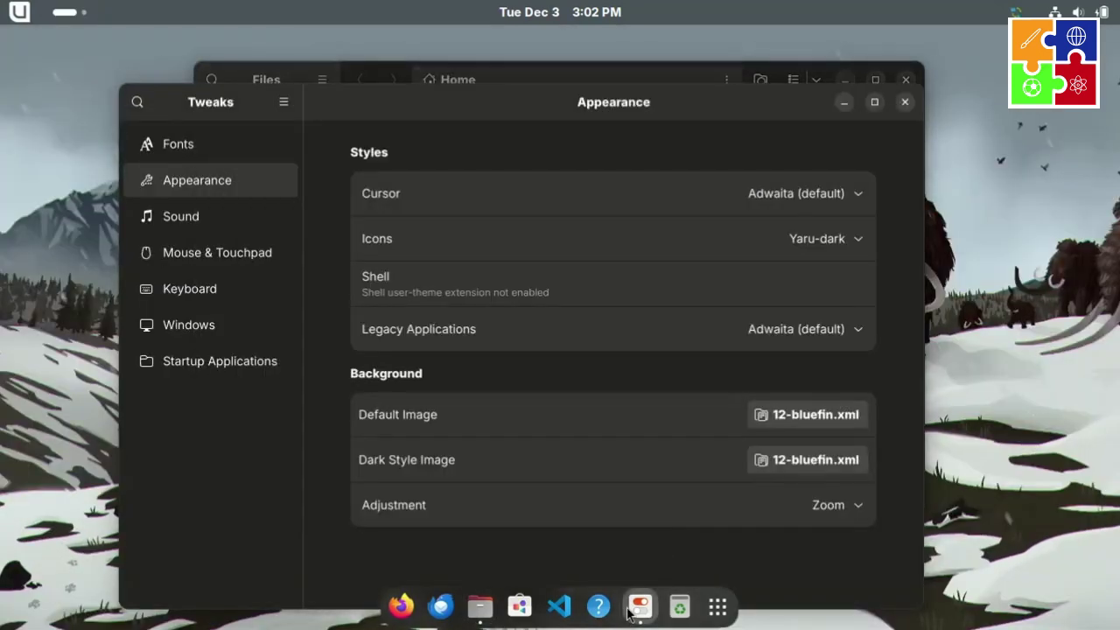
{"action": "left_click", "coordinate": [716, 613]}
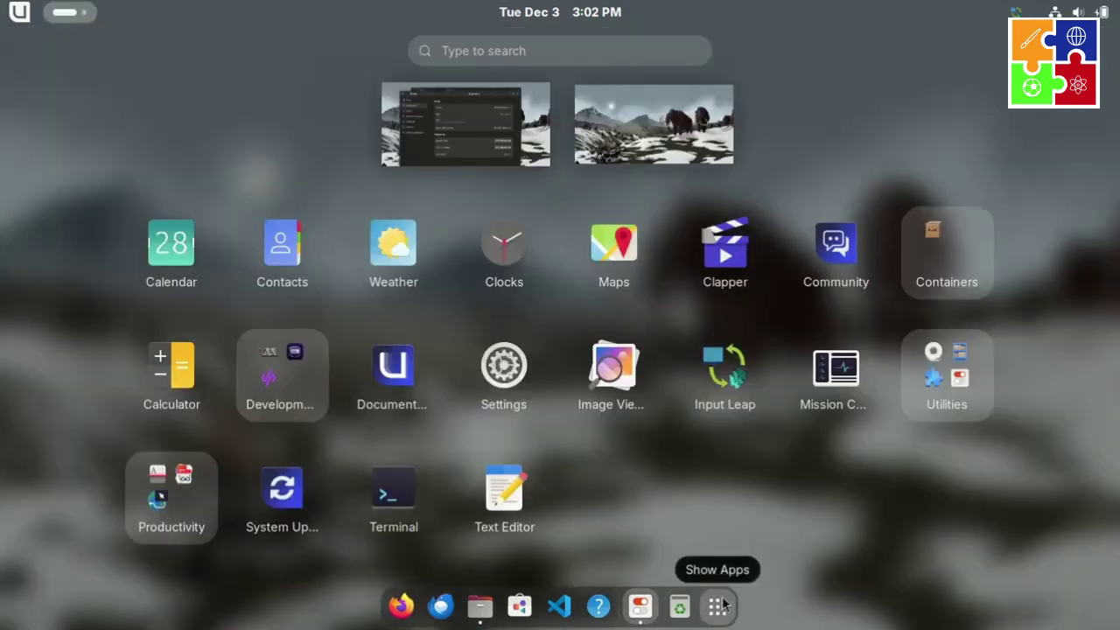
{"action": "left_click", "coordinate": [723, 603]}
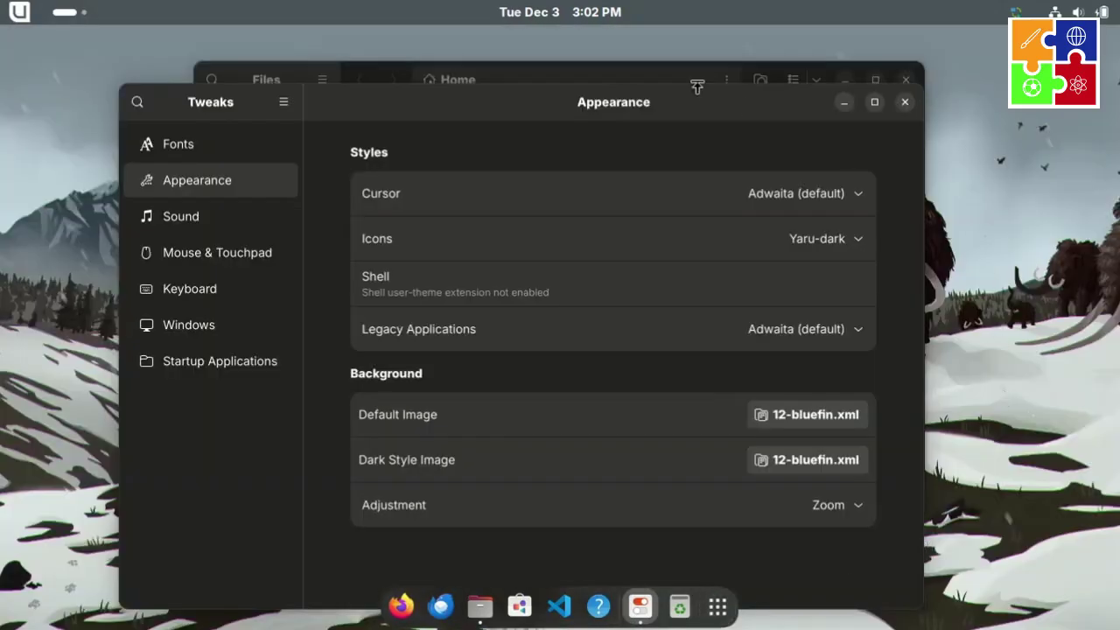
- Move the Tweaks window up over Files and minimize both windows to show the bare desktop
{"action": "left_click_drag", "start_coordinate": [690, 110], "coordinate": [731, 71]}
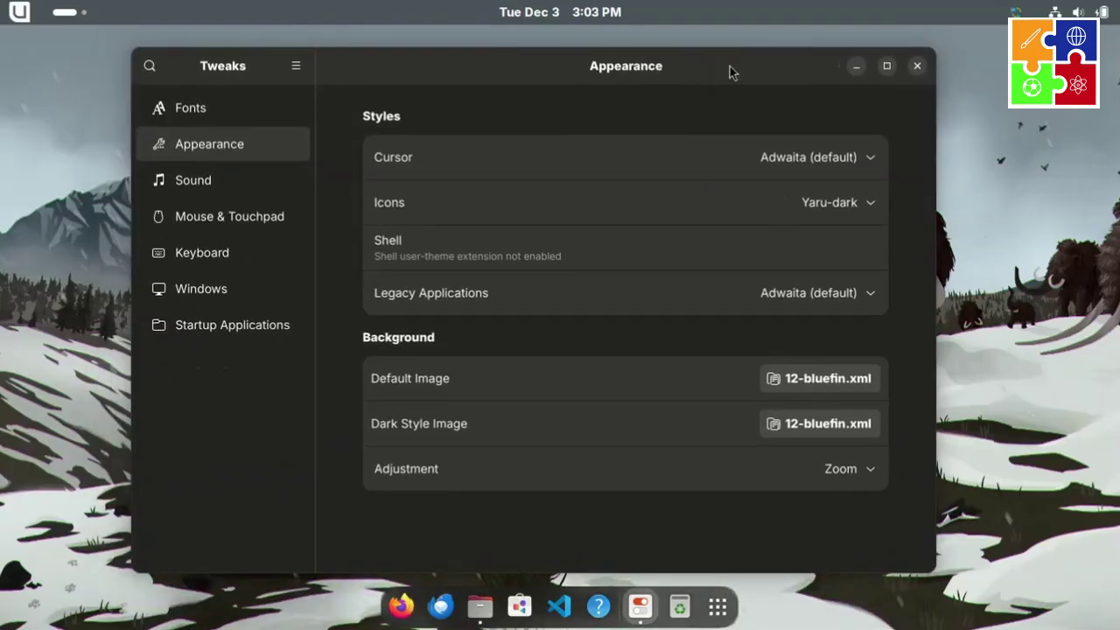
{"action": "left_click", "coordinate": [858, 68]}
{"action": "left_click", "coordinate": [842, 82]}
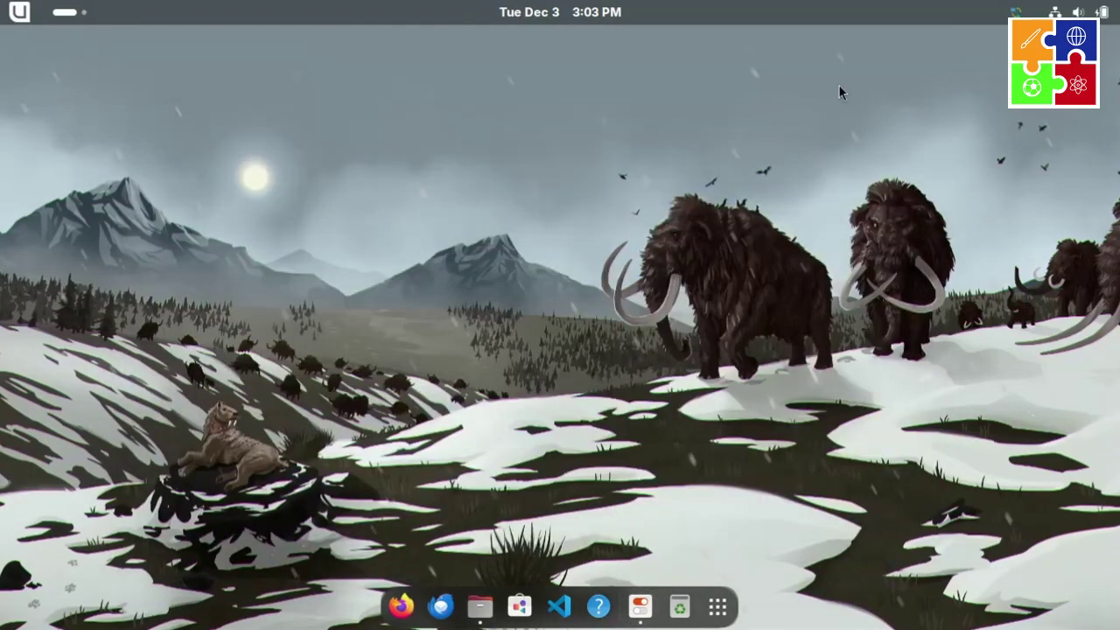
- Look at the calendar and notifications panel in dark style, and restore and close Tweaks
{"action": "left_click", "coordinate": [627, 10]}
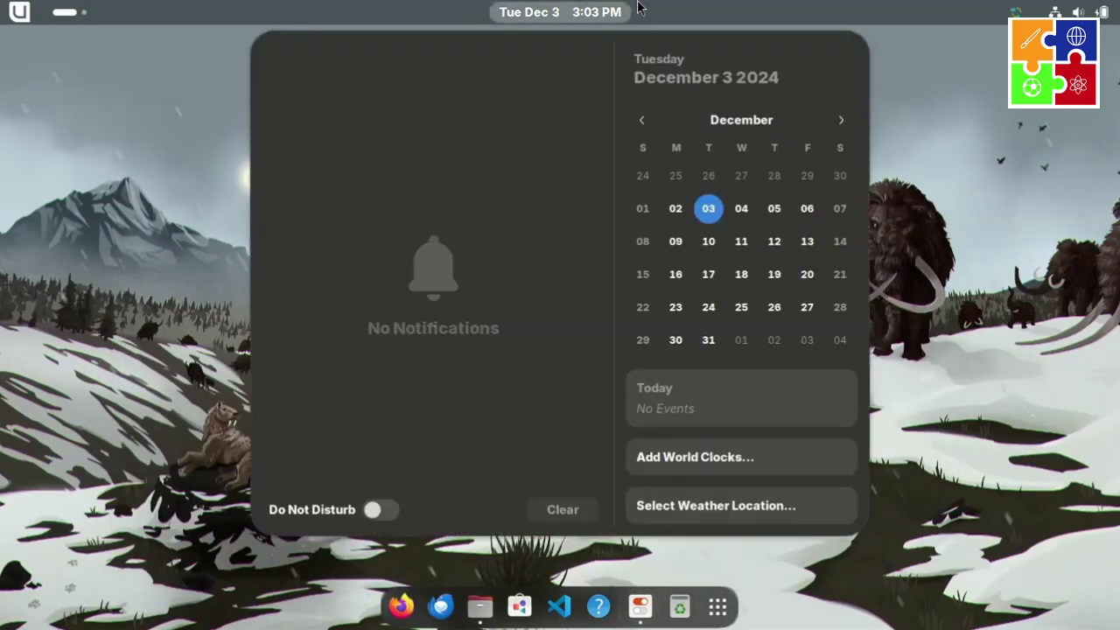
{"action": "left_click", "coordinate": [934, 228]}
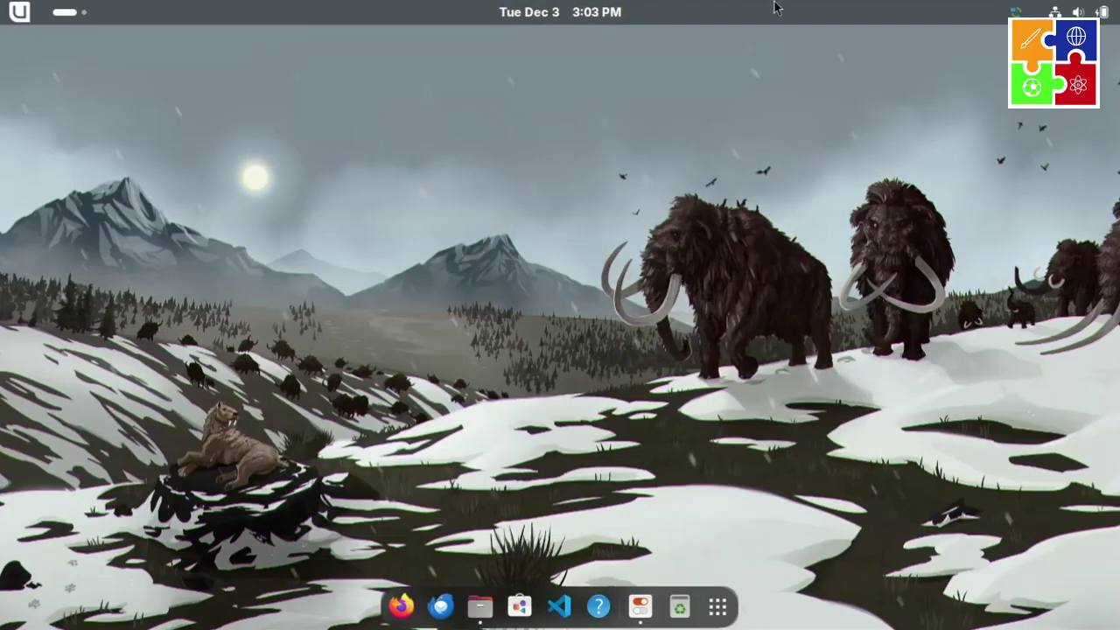
{"action": "left_click", "coordinate": [553, 11]}
{"action": "left_click", "coordinate": [114, 302]}
{"action": "left_click", "coordinate": [641, 605]}
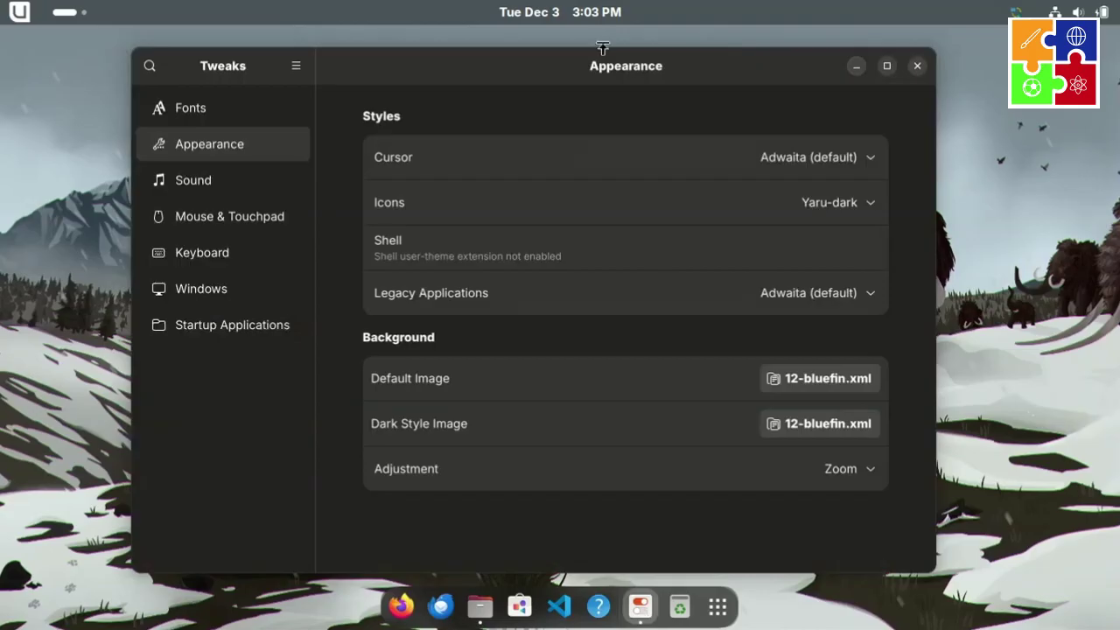
{"action": "left_click", "coordinate": [917, 67]}
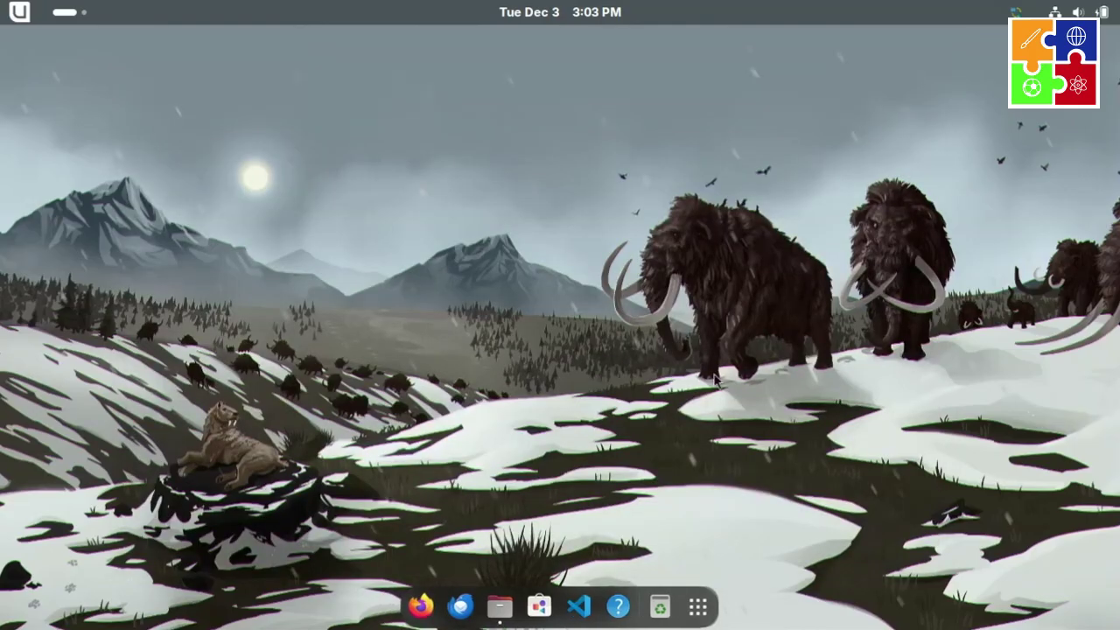